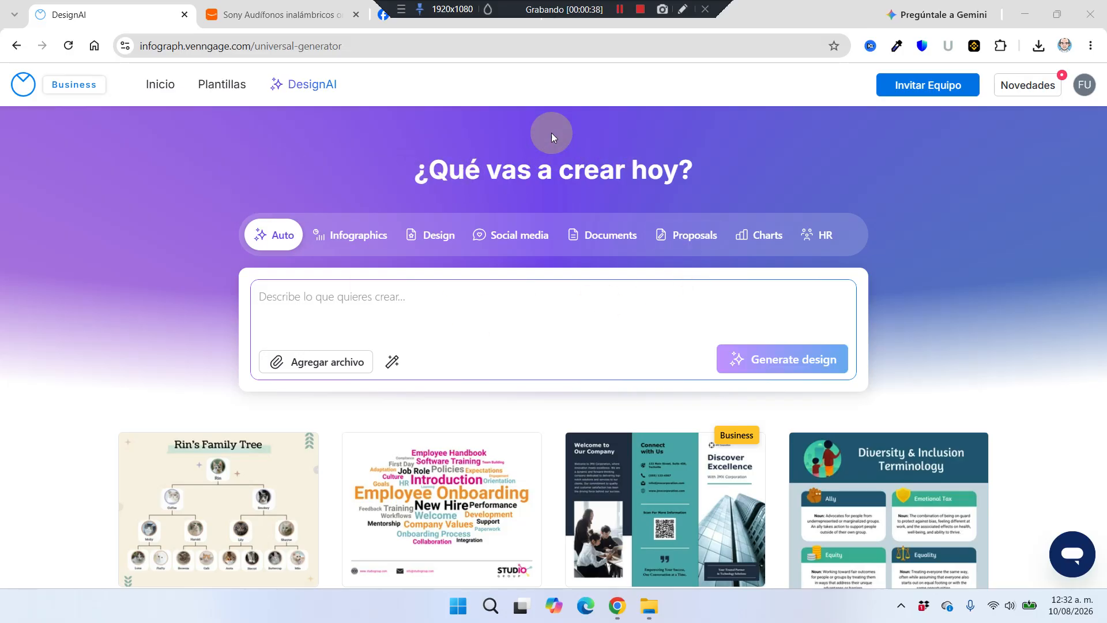
Step: Select Infographics as the type of design to create
left_click(357, 244)
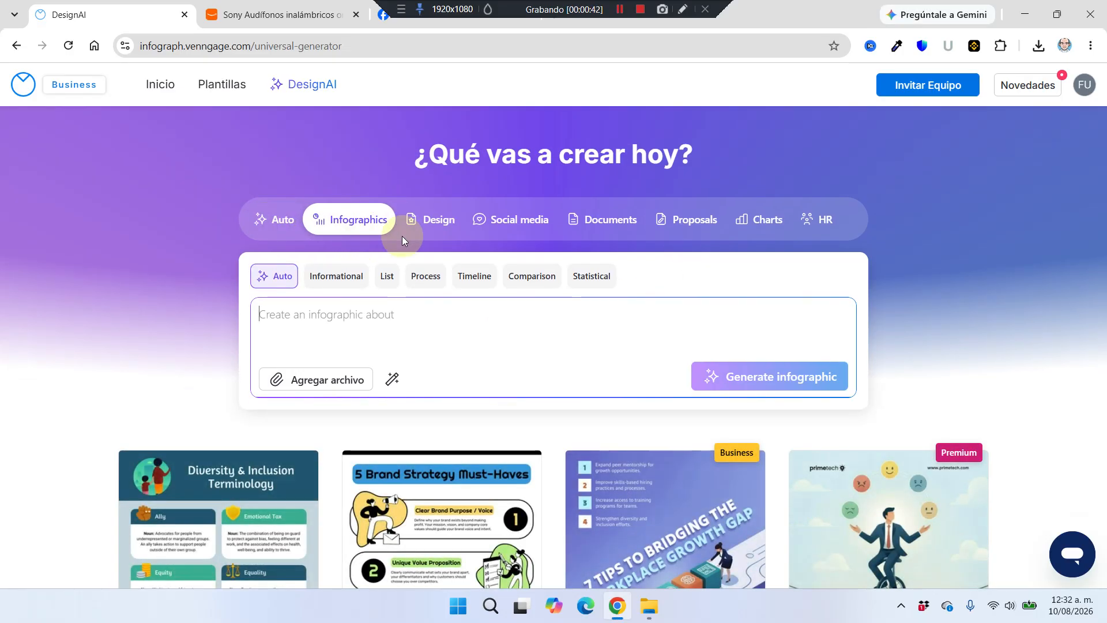
left_click(412, 297)
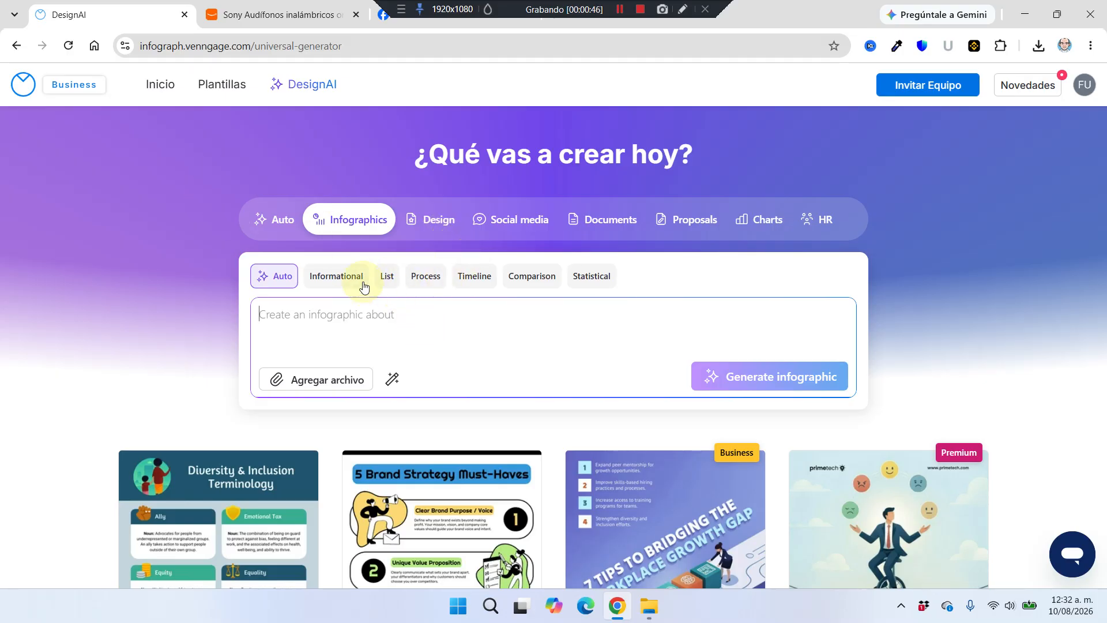
Step: Look over the Sony WH-CH520 headphones product page on Amazon, and return to the DesignAI generator
left_click(298, 4)
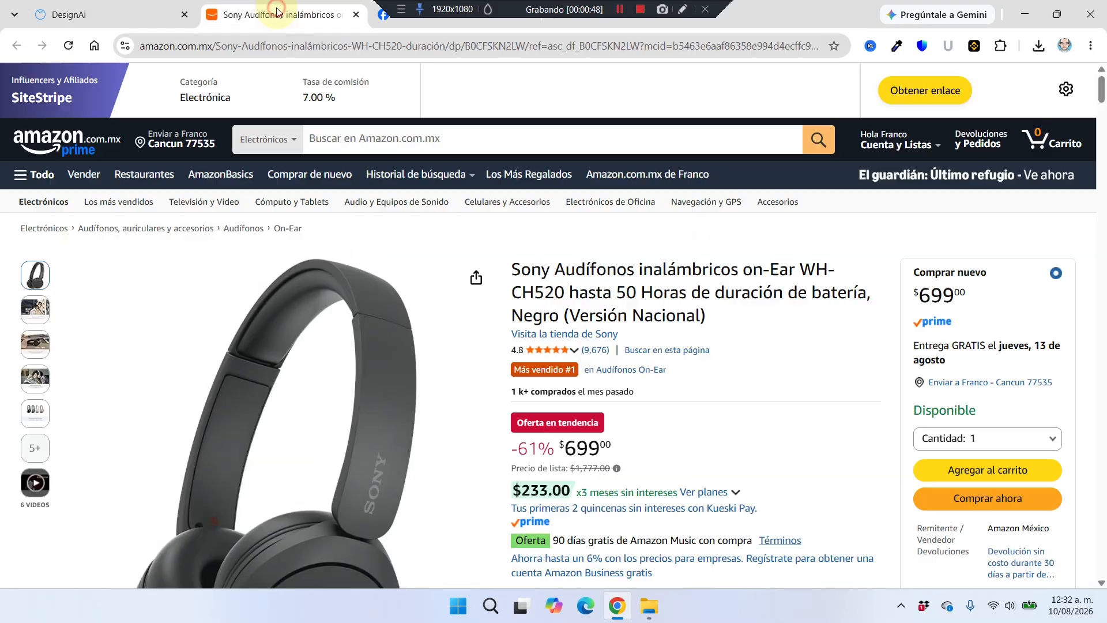
scroll(808, 293, "down", 1)
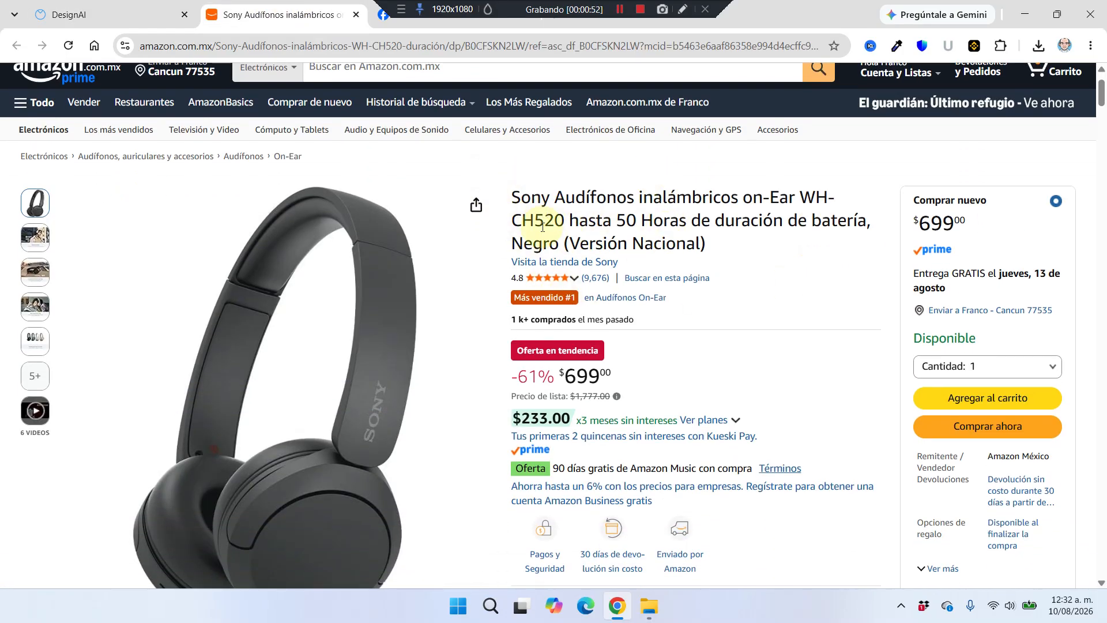
scroll(432, 279, "down", 2)
scroll(396, 311, "up", 3)
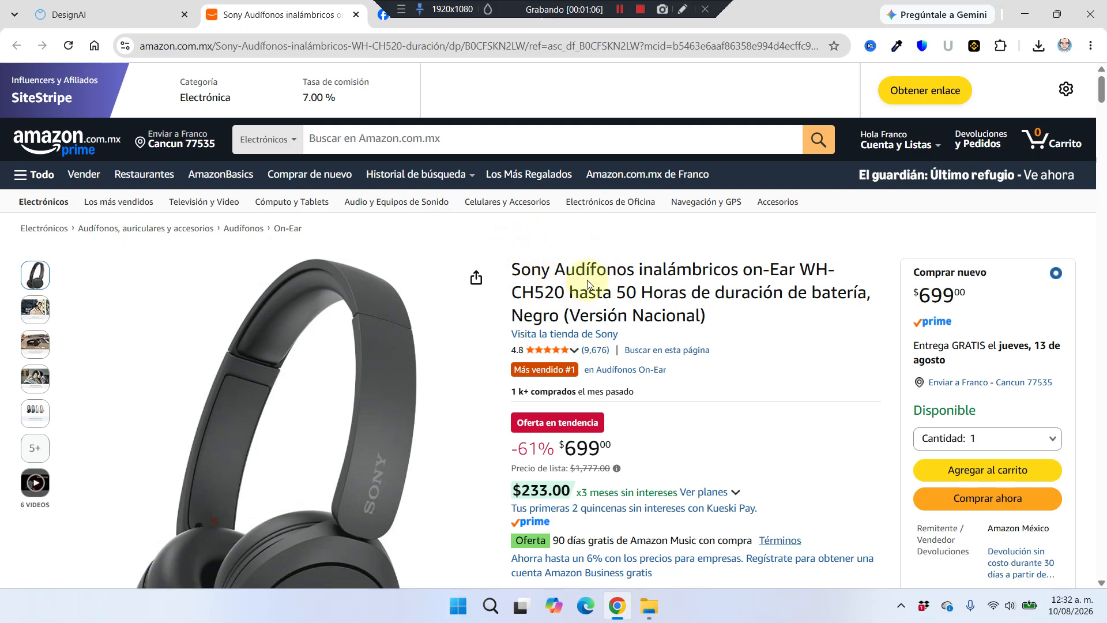
left_click(117, 5)
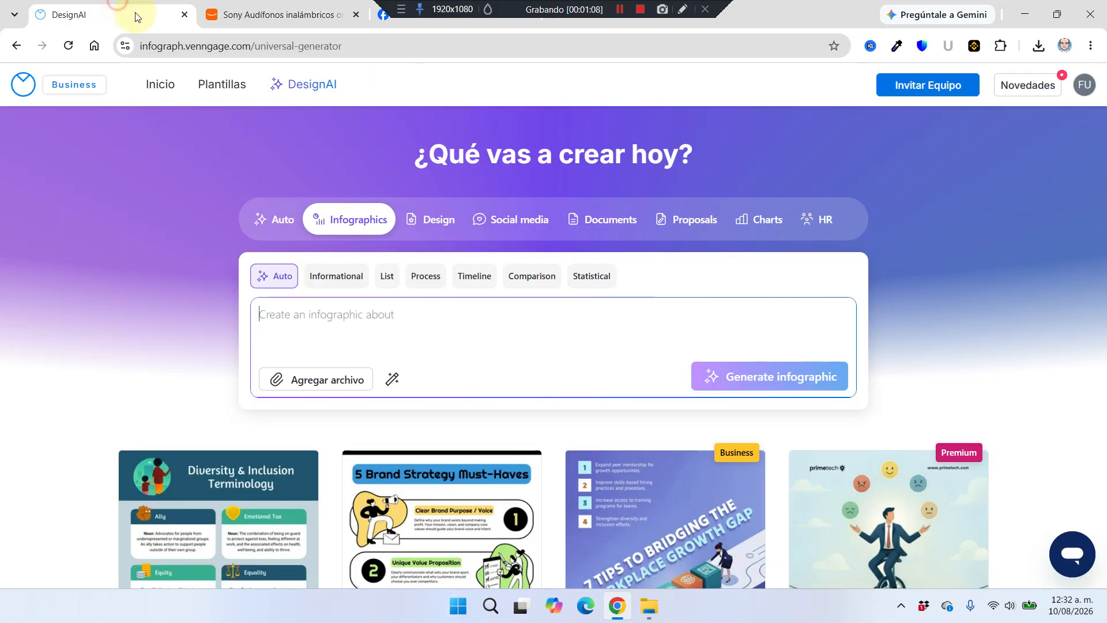
Step: Enter the prompt "Crea una infografía dirigida a jovenes entre 18 y 24 años que de información sobre el siguiente producto."
left_click(447, 323)
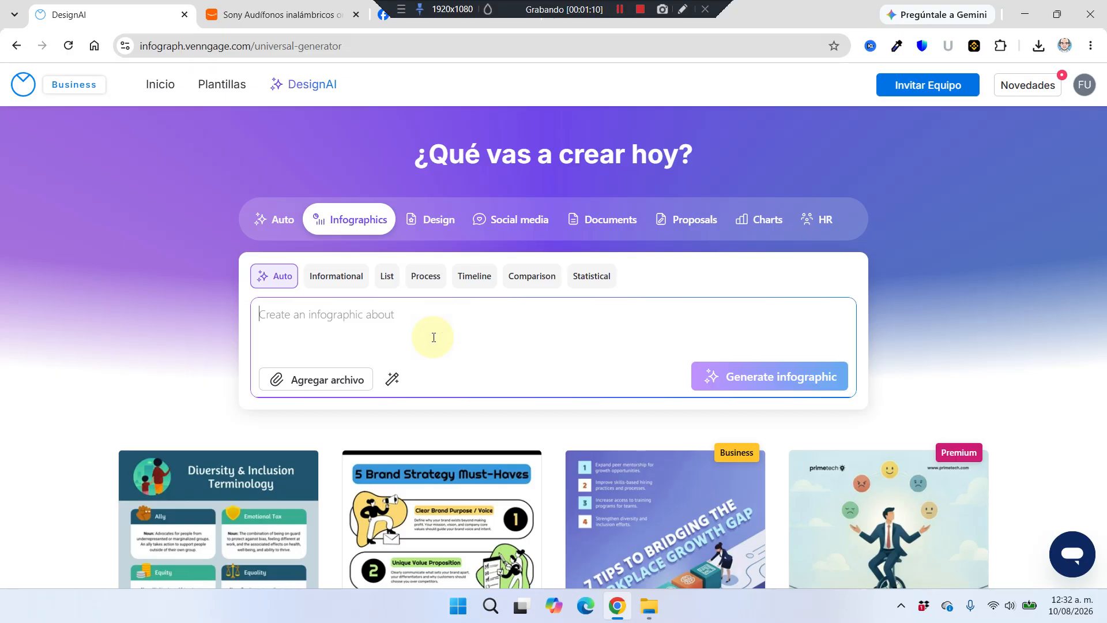
type("Crea")
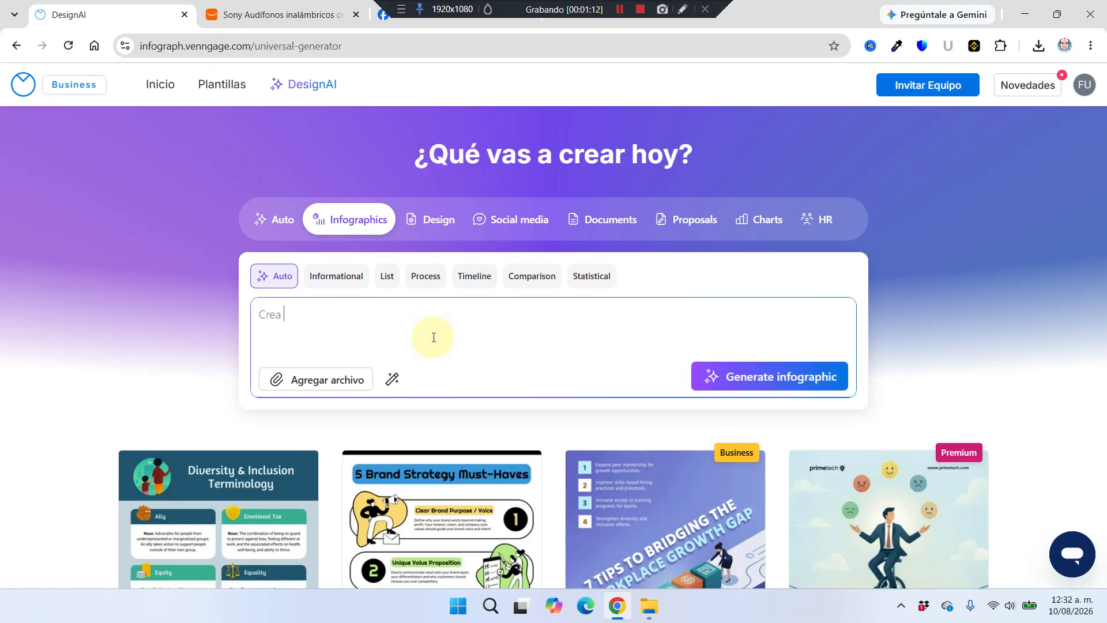
type(" una infograf")
type("irigia")
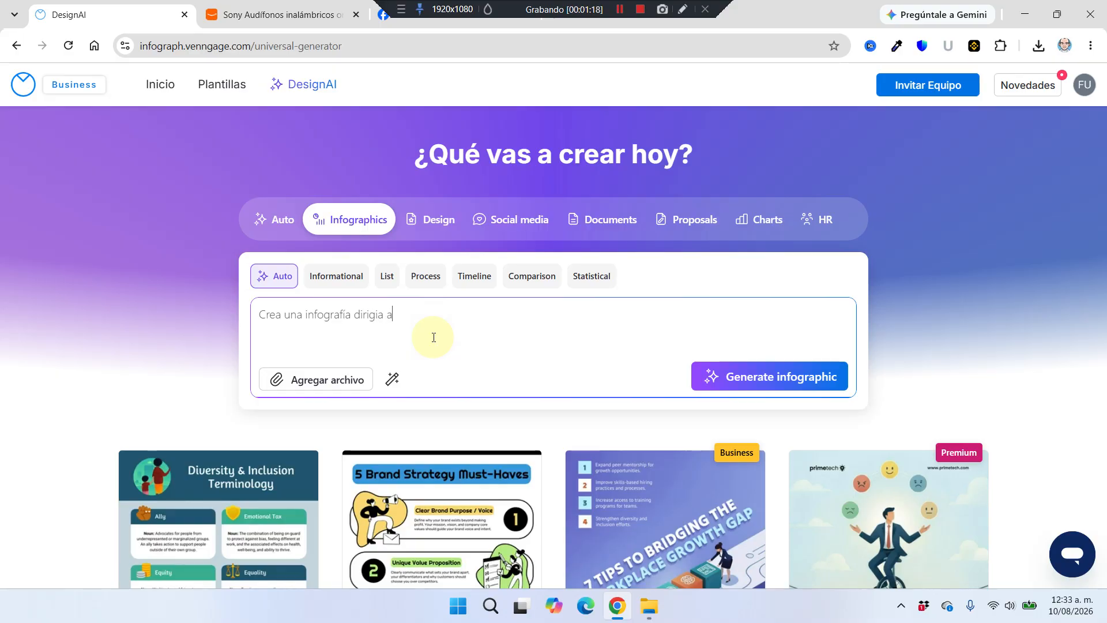
type("a dirigida a jovenes entre 18 y")
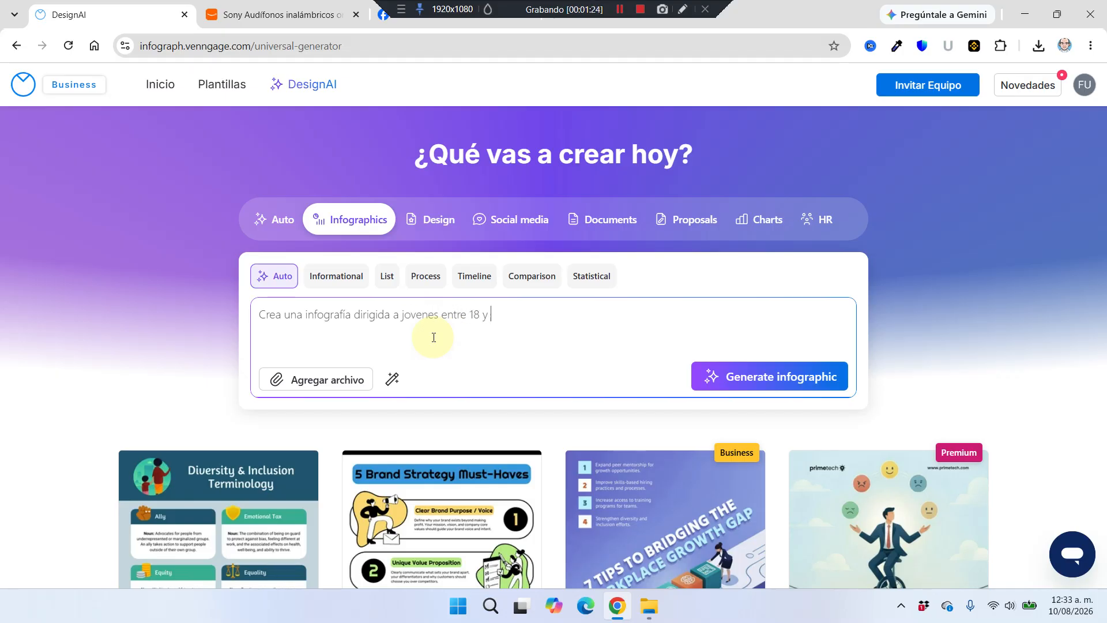
type("añ")
type("de informaci")
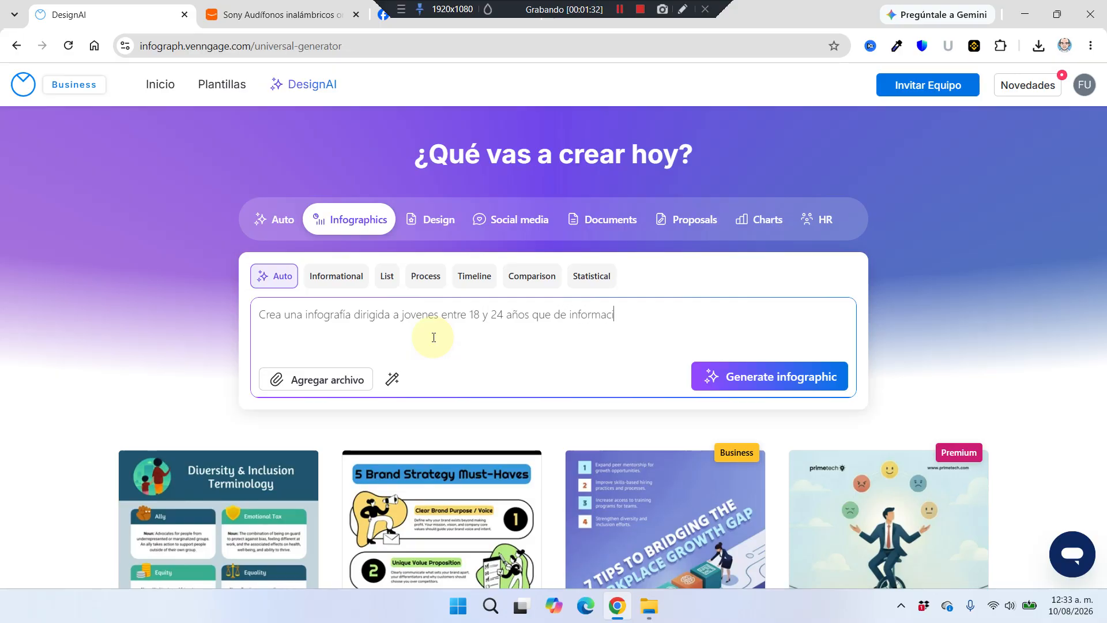
type("bre el siguiente producto.")
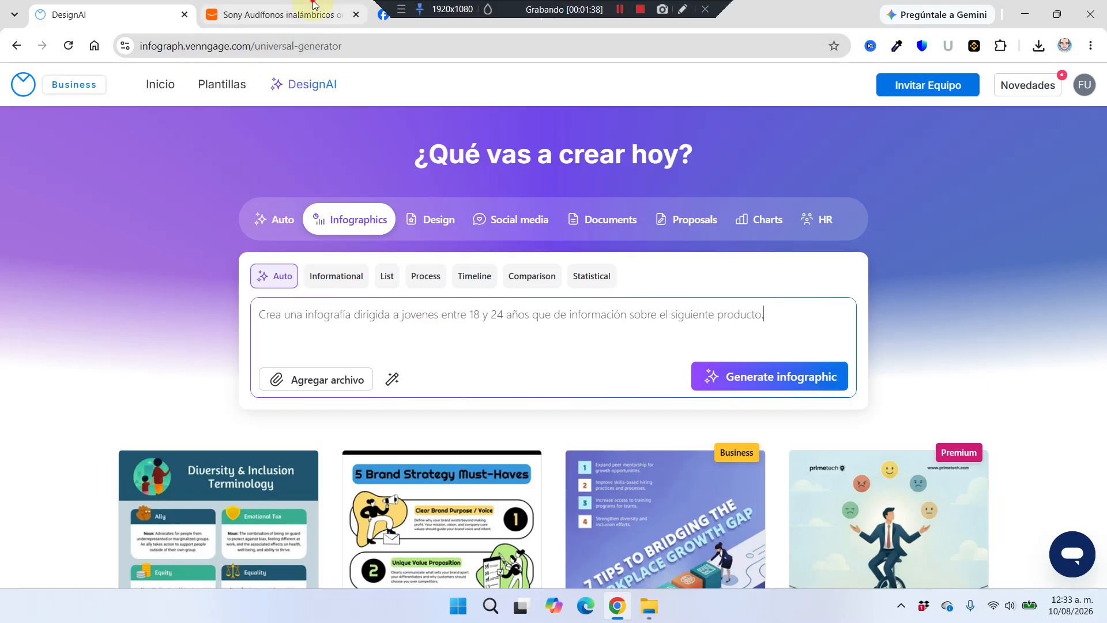
Step: Copy the headphones' full product title from the Amazon page and paste it at the end of the infographic prompt
left_click(277, 14)
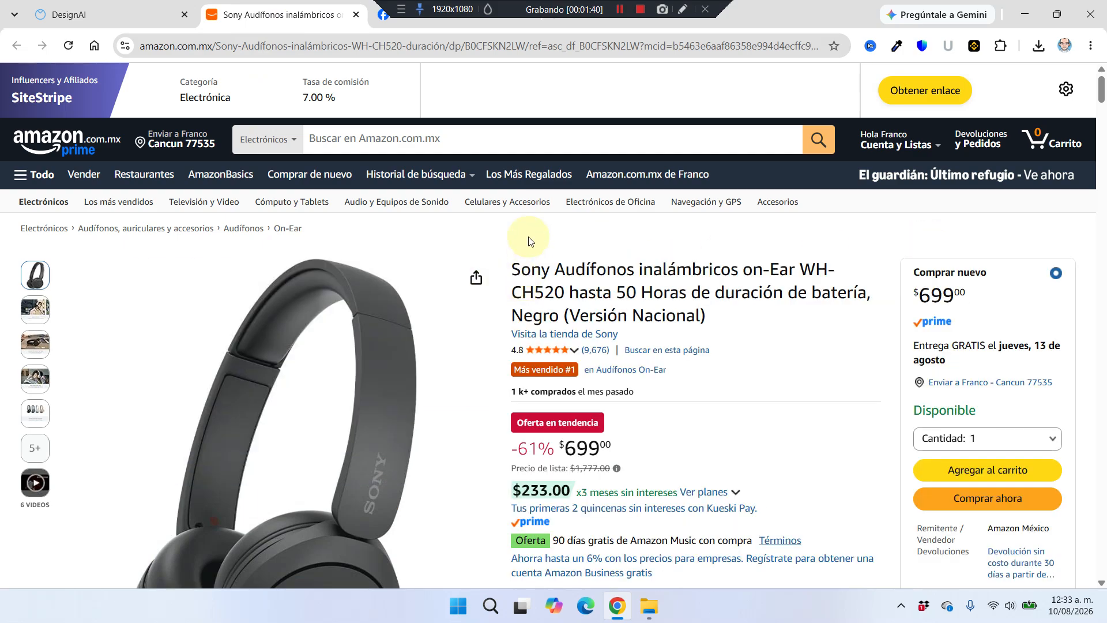
left_click_drag(511, 271, 729, 317)
key("ctrl+c")
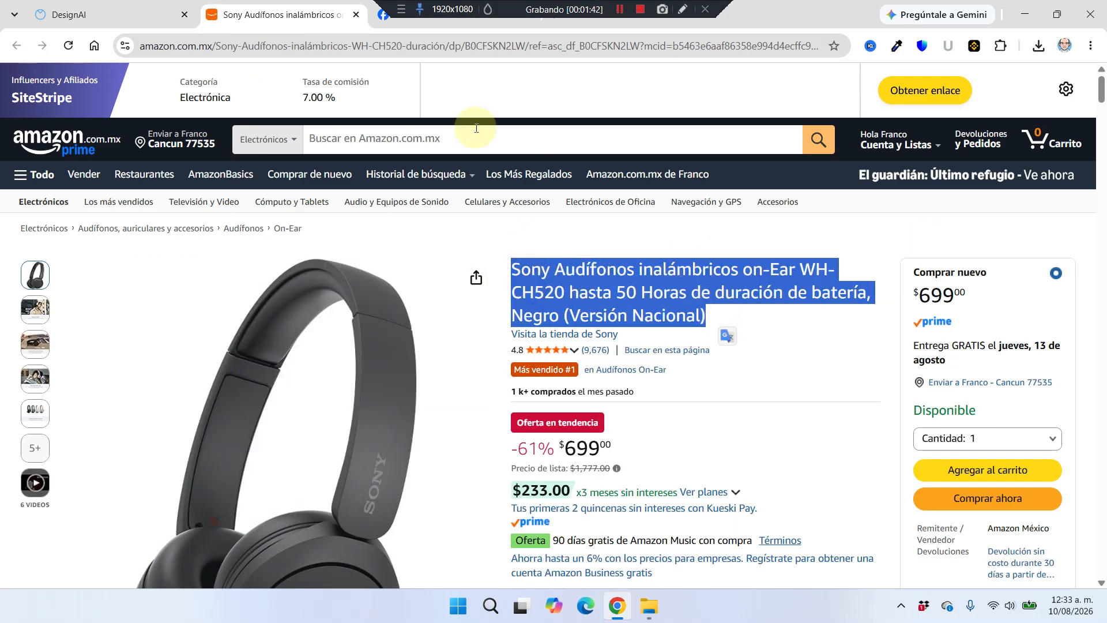
left_click(157, 12)
left_click(760, 307)
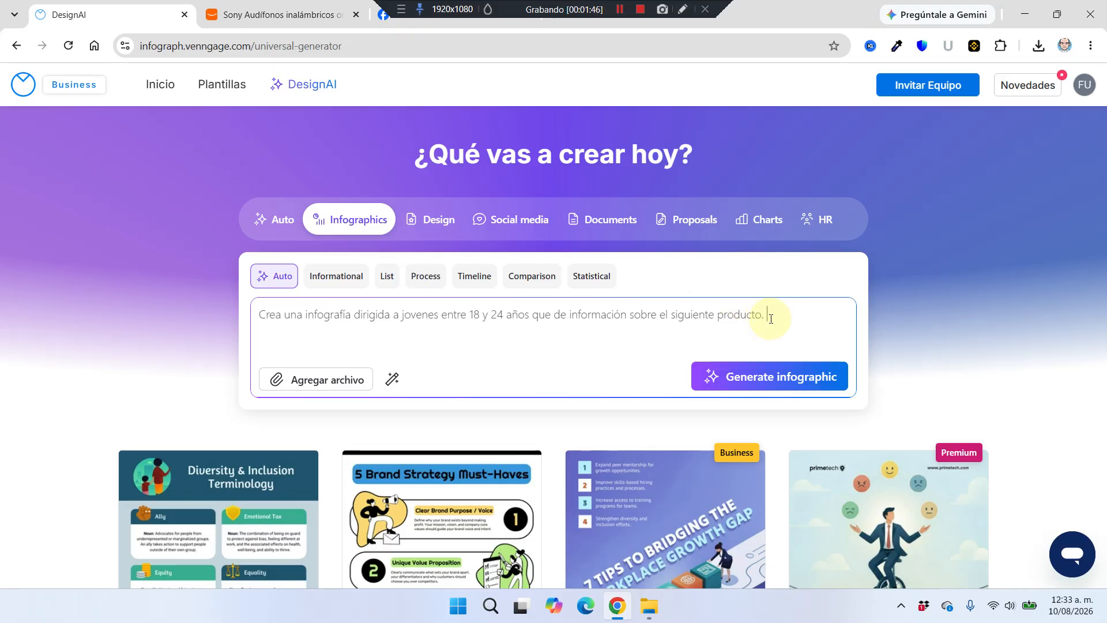
key("ctrl+v")
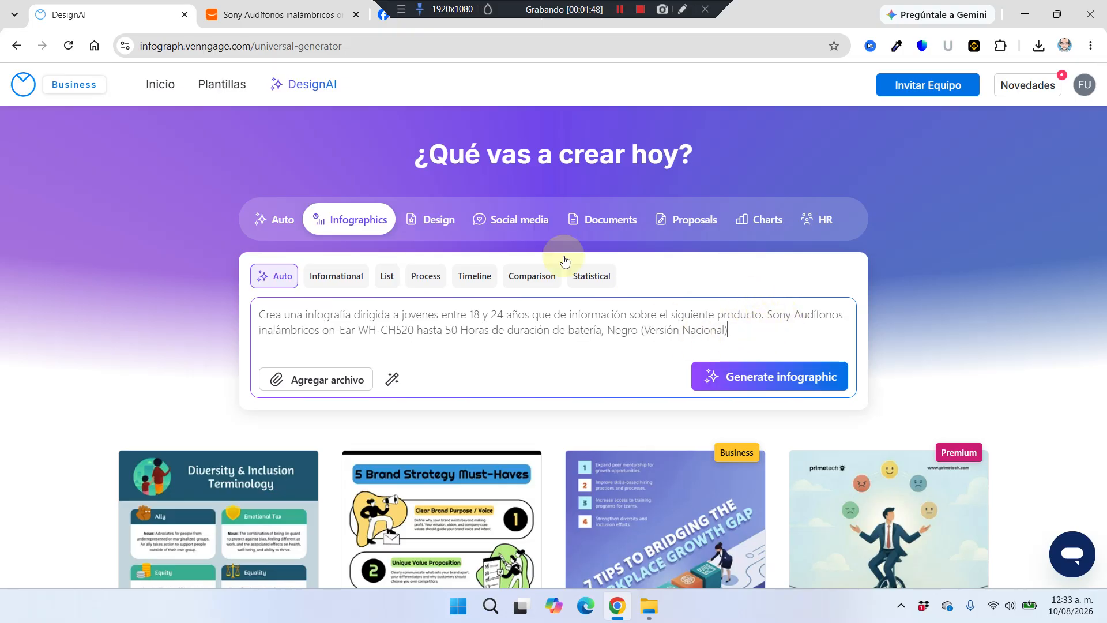
Step: Copy the "Acerca de este artículo" heading and its bullet points from the Amazon page and append them to the prompt
left_click(277, 14)
scroll(591, 279, "down", 5)
scroll(591, 278, "down", 6)
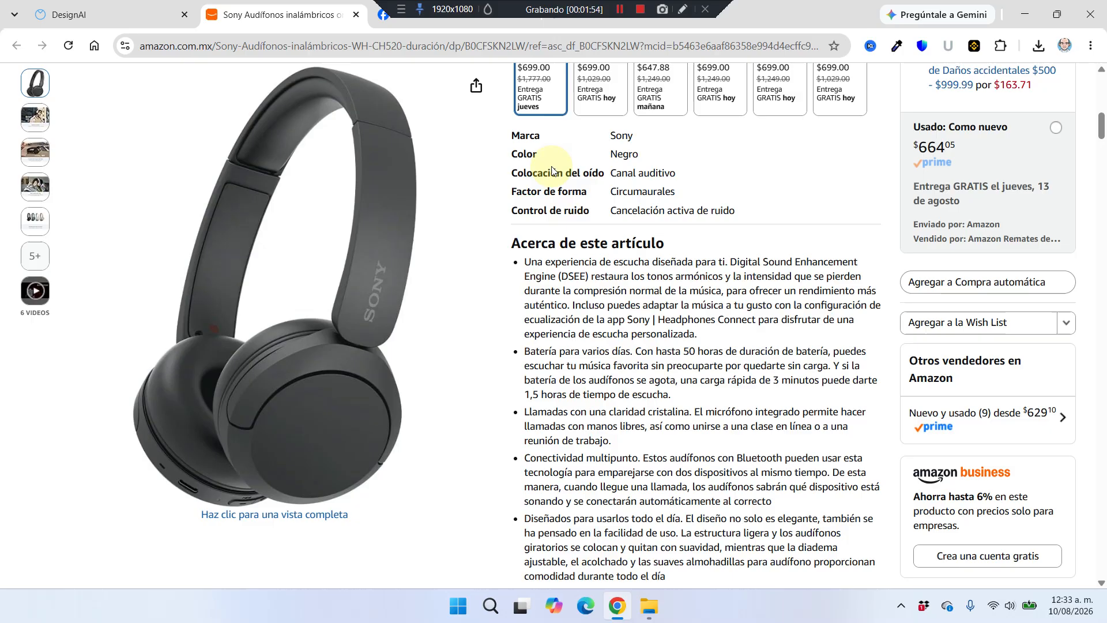
left_click(511, 243)
left_click_drag(511, 243, 624, 579)
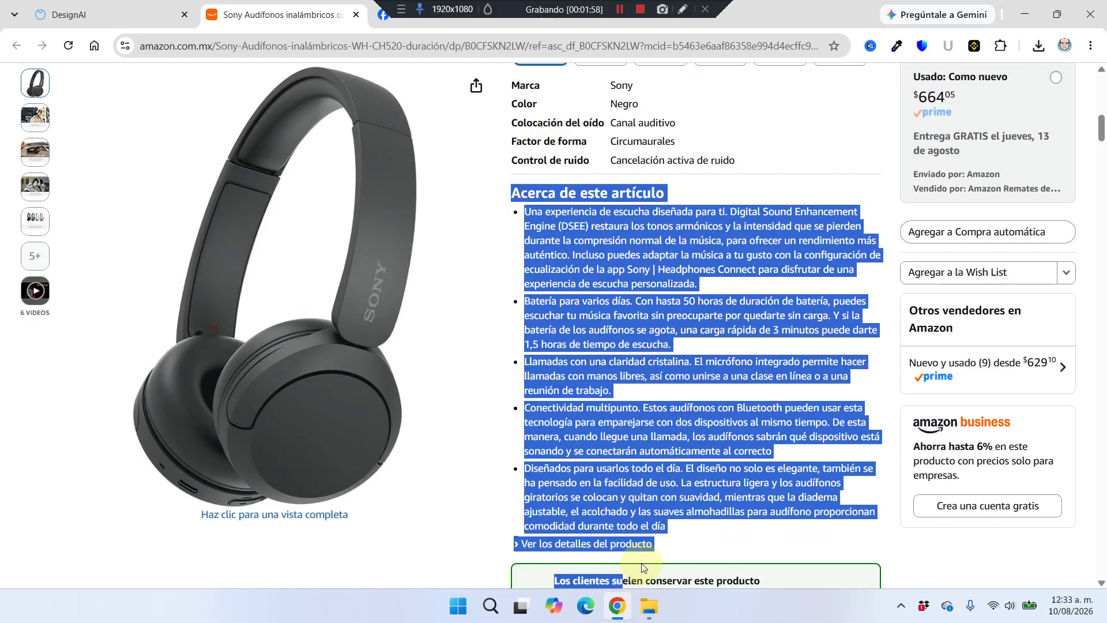
left_click(669, 531)
left_click_drag(669, 531, 514, 195)
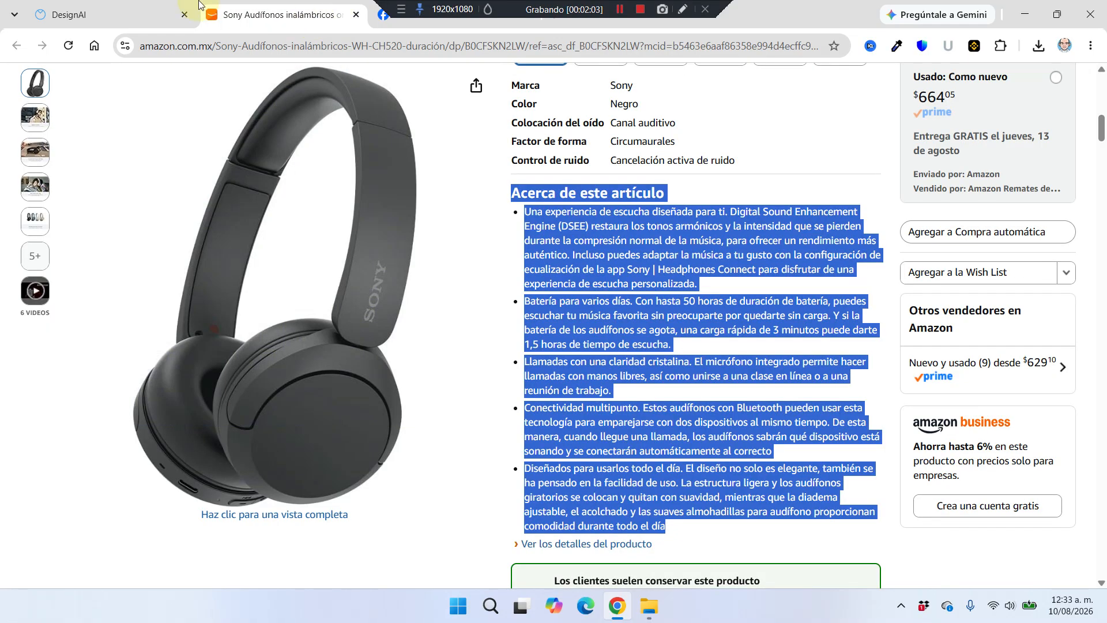
left_click(136, 7)
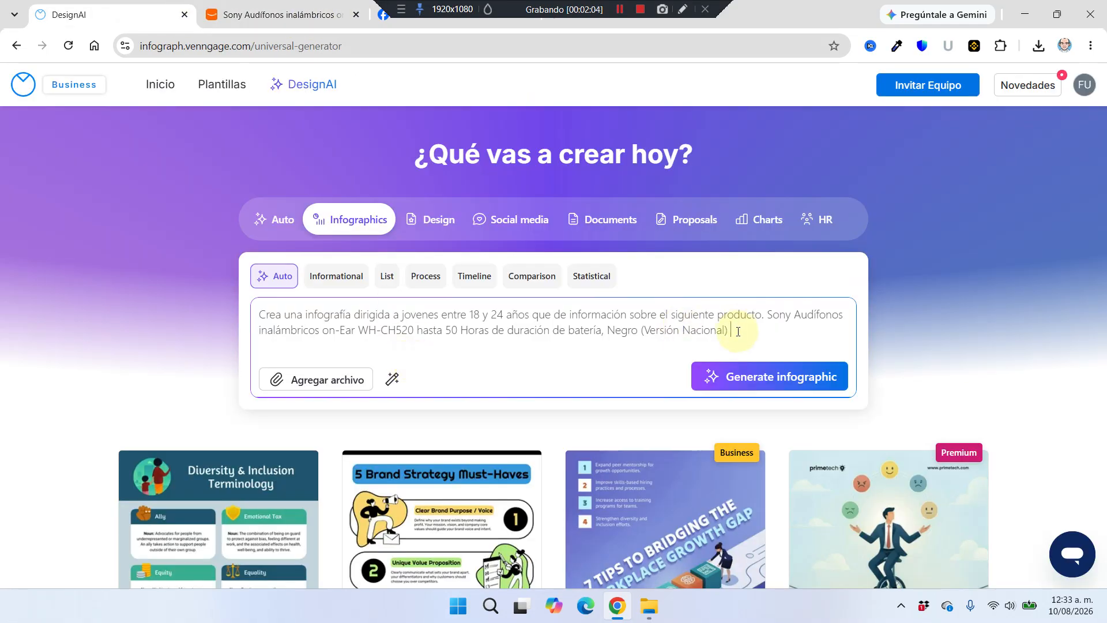
key("ctrl+v")
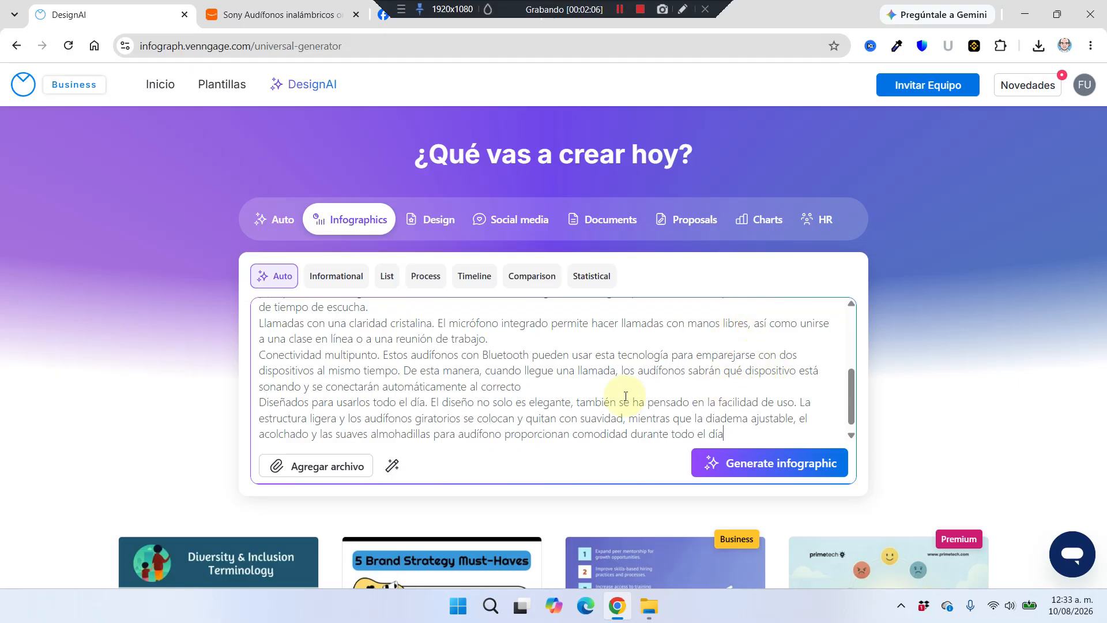
Step: Upload the product image 41ETuD2aZRL._AC_SX679_.jpg as an attachment to the prompt
left_click(323, 472)
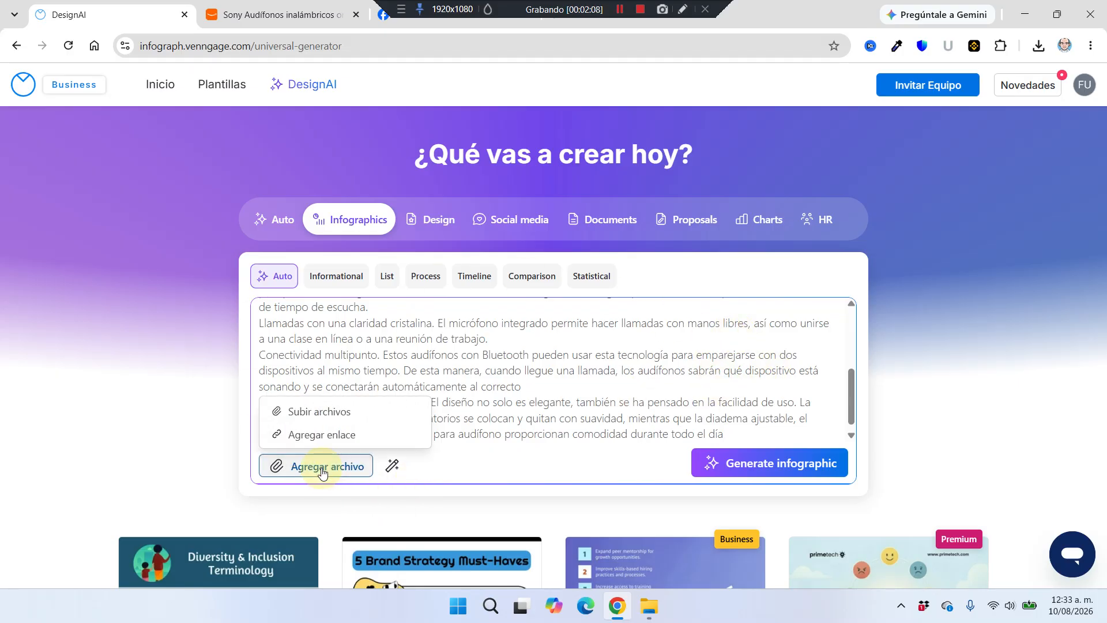
left_click(339, 411)
double_click(335, 260)
left_click(271, 248)
left_click(497, 425)
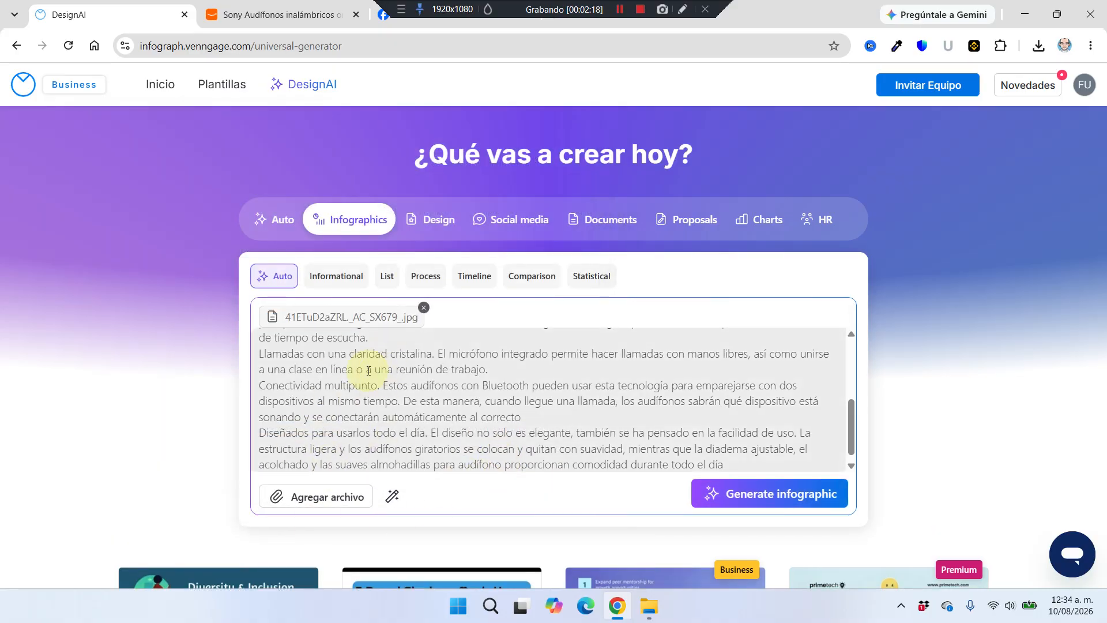
Step: View the headphones photo on Amazon and its downloaded copy in the Descargas subfolder "Nueva carpeta (5)", and return to the generator
left_click(283, 15)
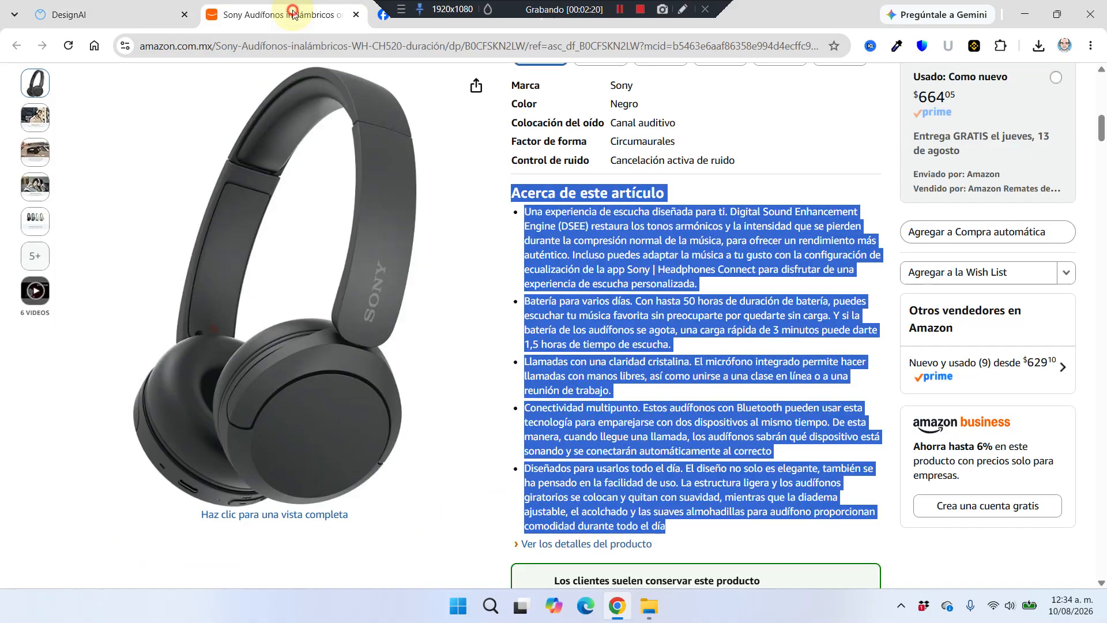
scroll(346, 185, "up", 10)
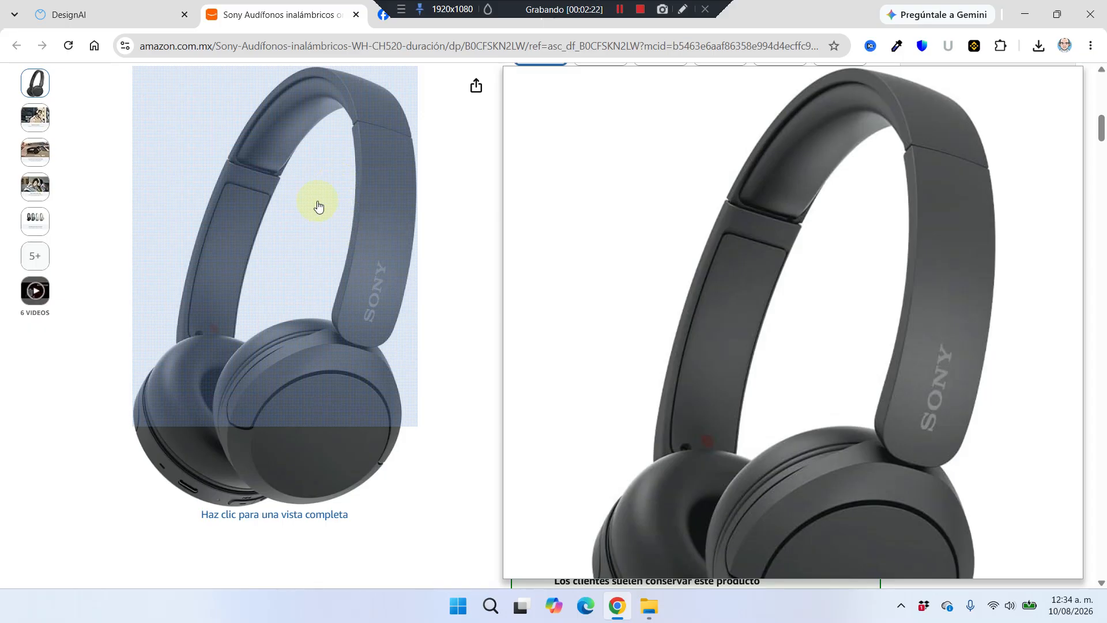
left_click(115, 12)
left_click(640, 613)
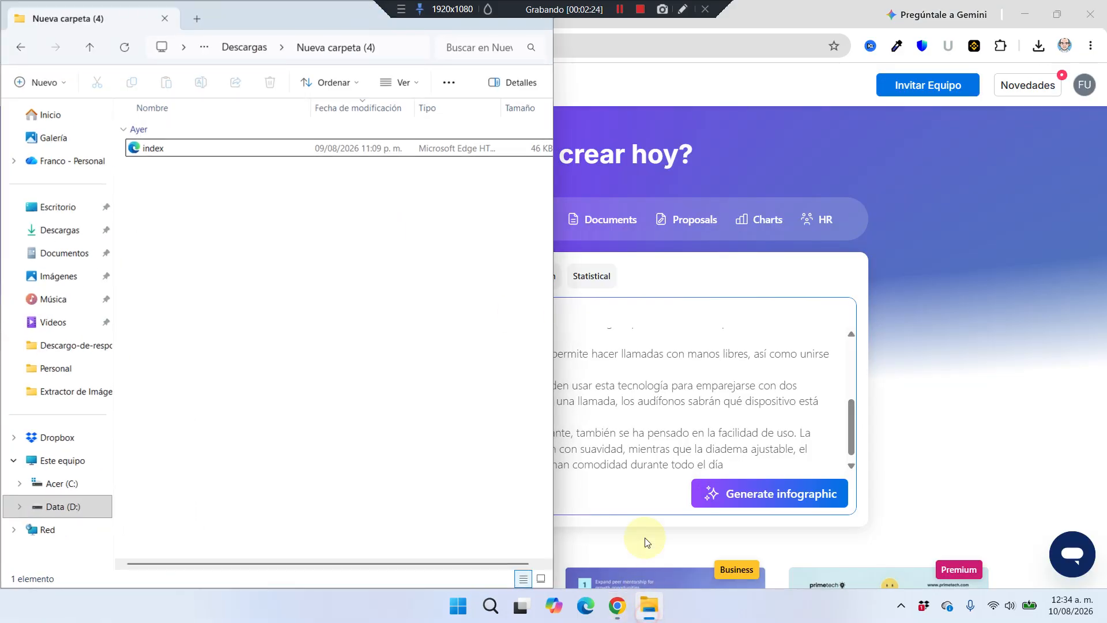
left_click(253, 48)
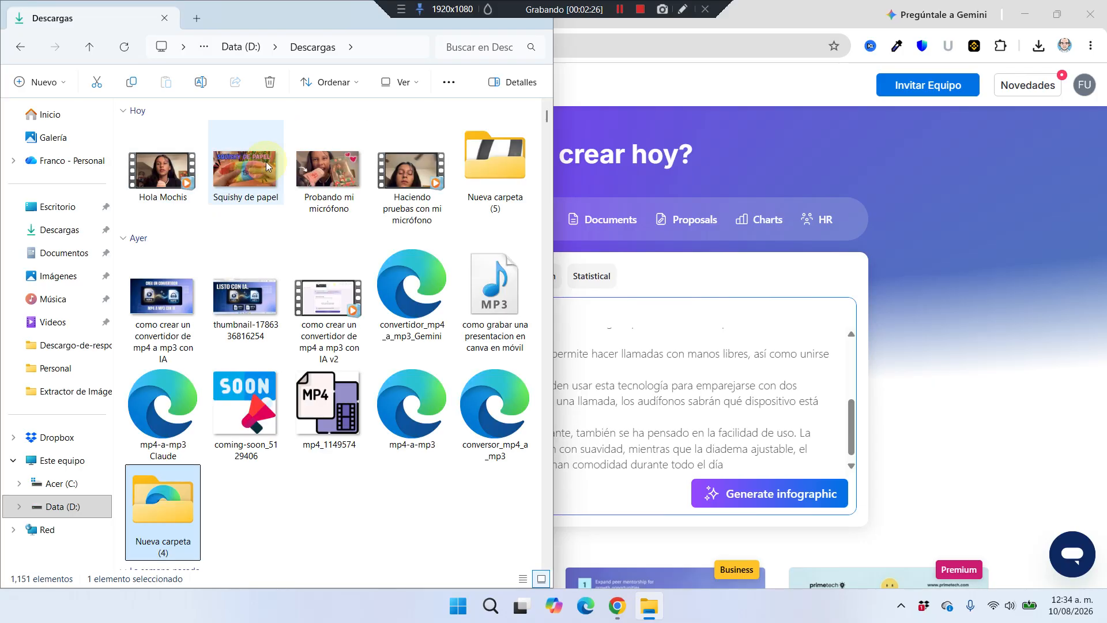
double_click(479, 168)
double_click(206, 146)
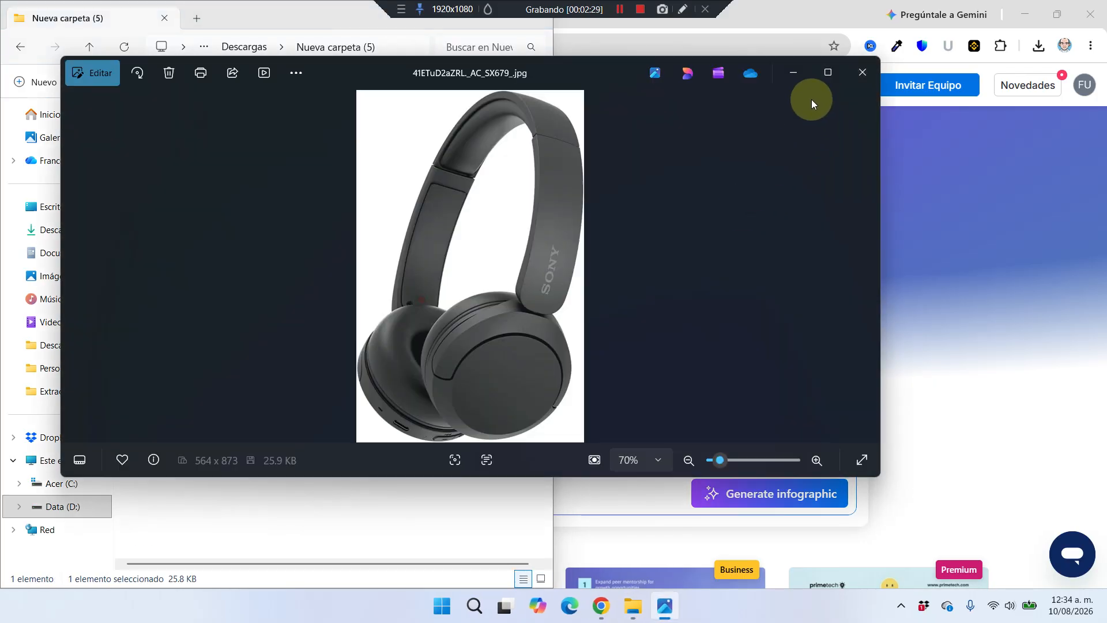
left_click(863, 72)
left_click(266, 15)
left_click_drag(342, 14, 385, 71)
left_click(578, 69)
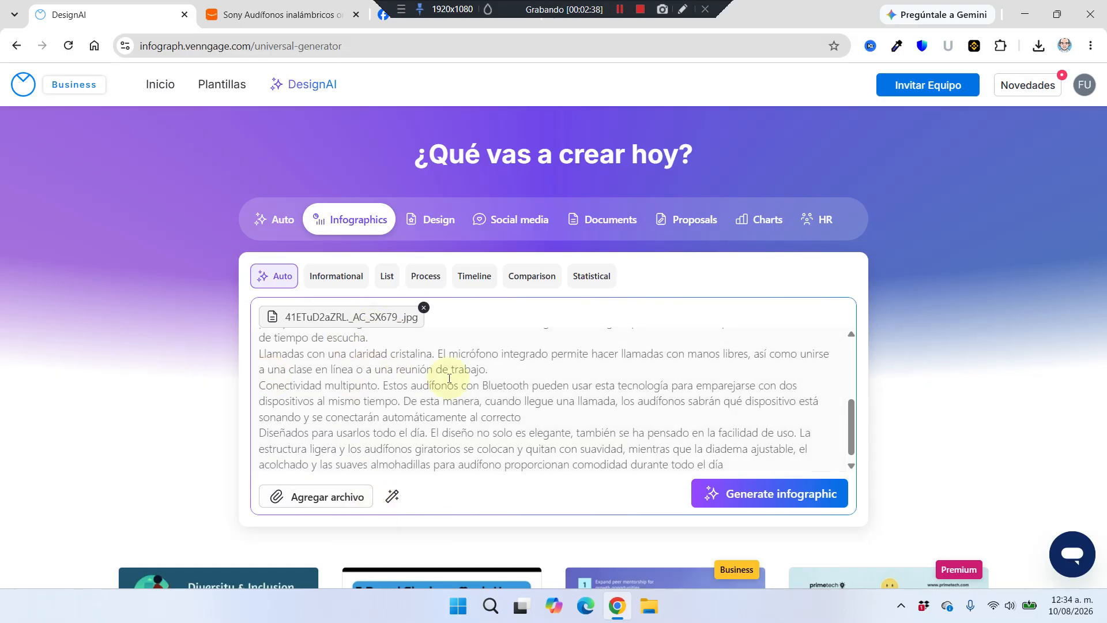
Step: Review the complete prompt and generate the infographic
scroll(719, 395, "up", 1)
scroll(718, 394, "up", 2)
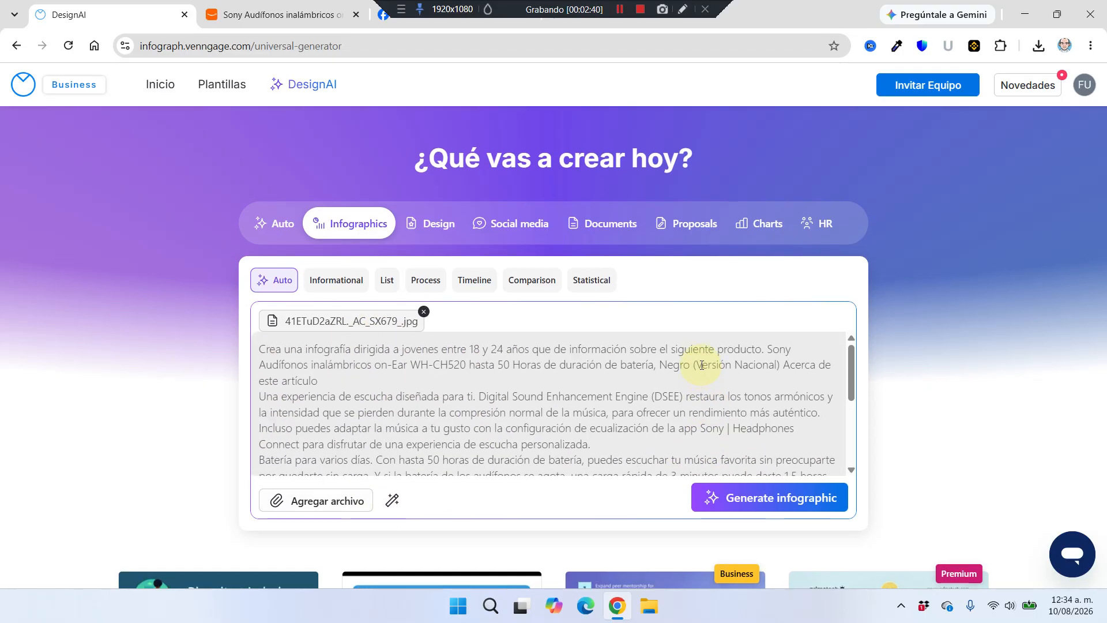
scroll(702, 364, "down", 3)
left_click(752, 293)
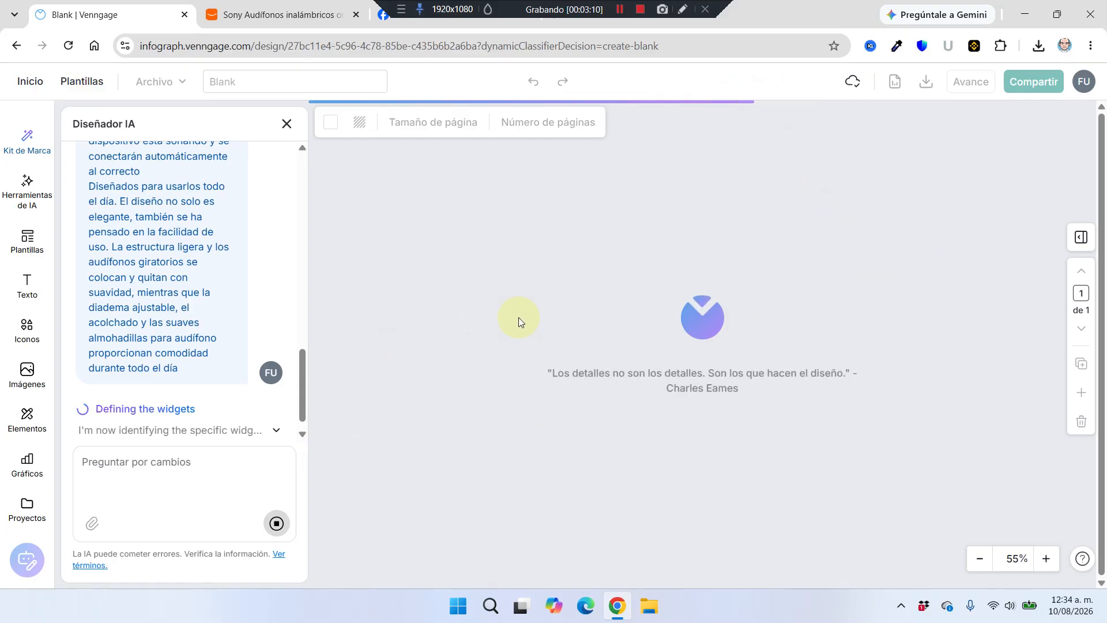
Step: Examine the generated headphones infographic from its title down to the footer
left_click(619, 9)
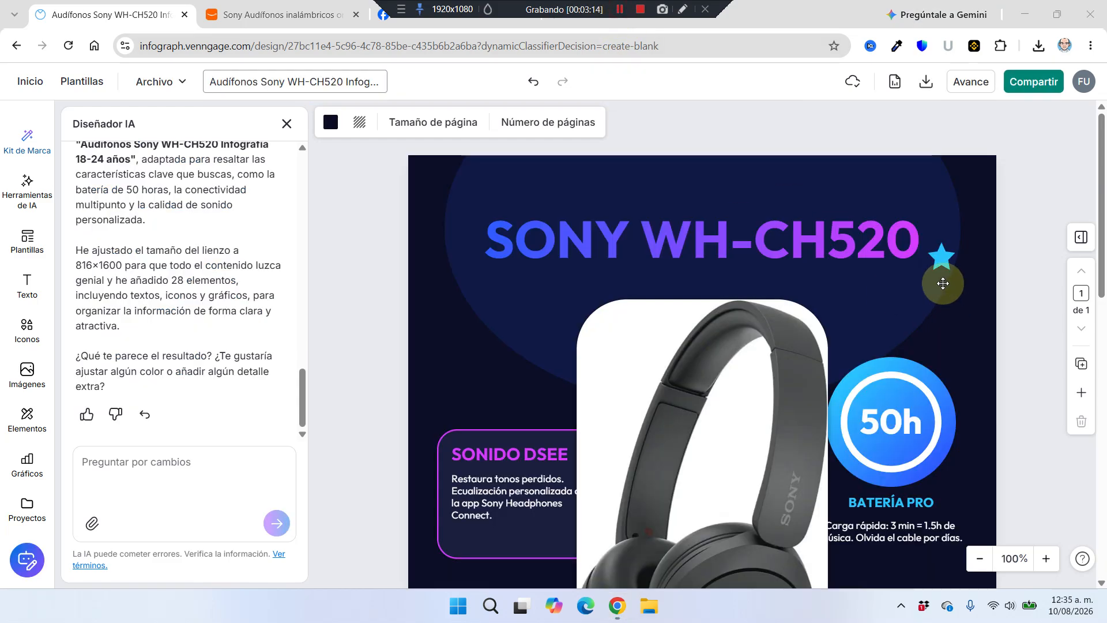
scroll(867, 261, "down", 4)
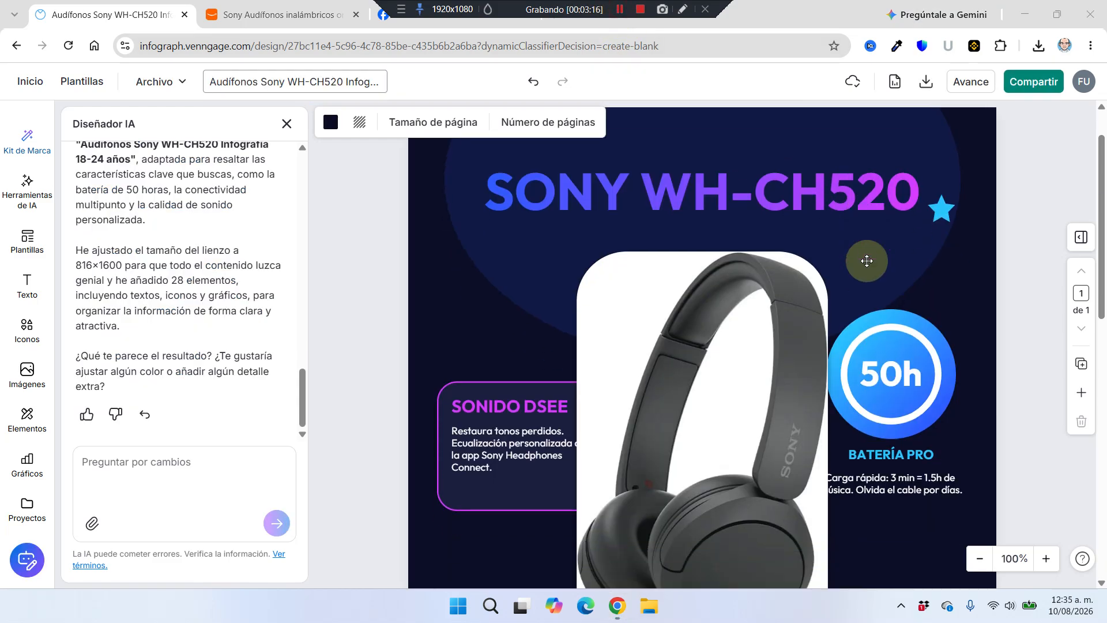
scroll(956, 251, "down", 7)
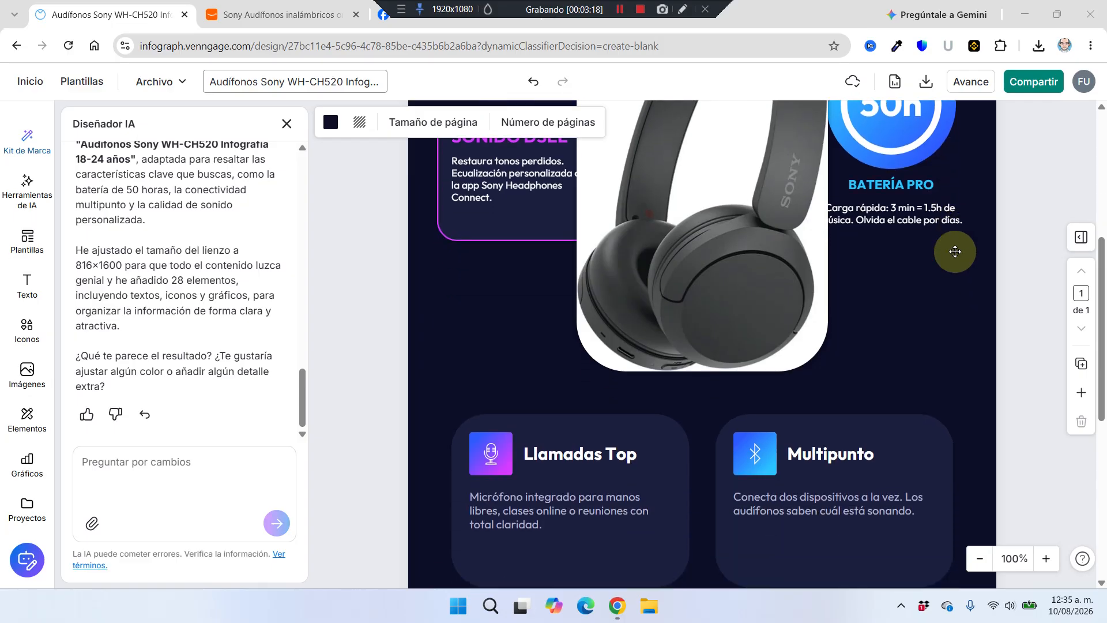
scroll(917, 248, "down", 2)
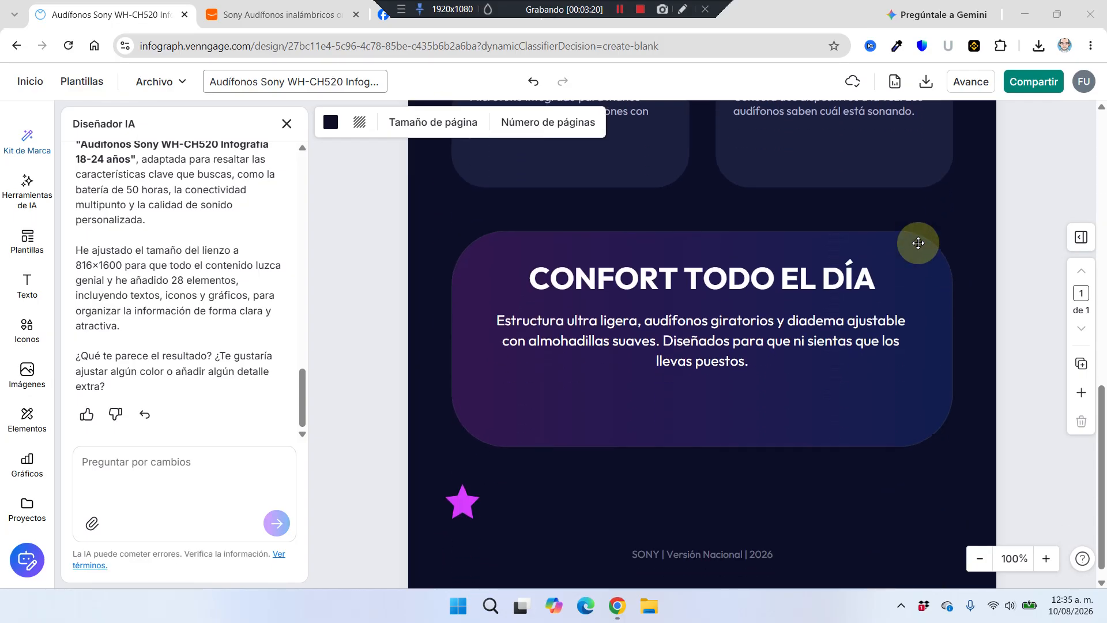
Step: Remove the white background from the headphones image in the infographic
scroll(918, 243, "up", 1)
scroll(918, 243, "down", 2)
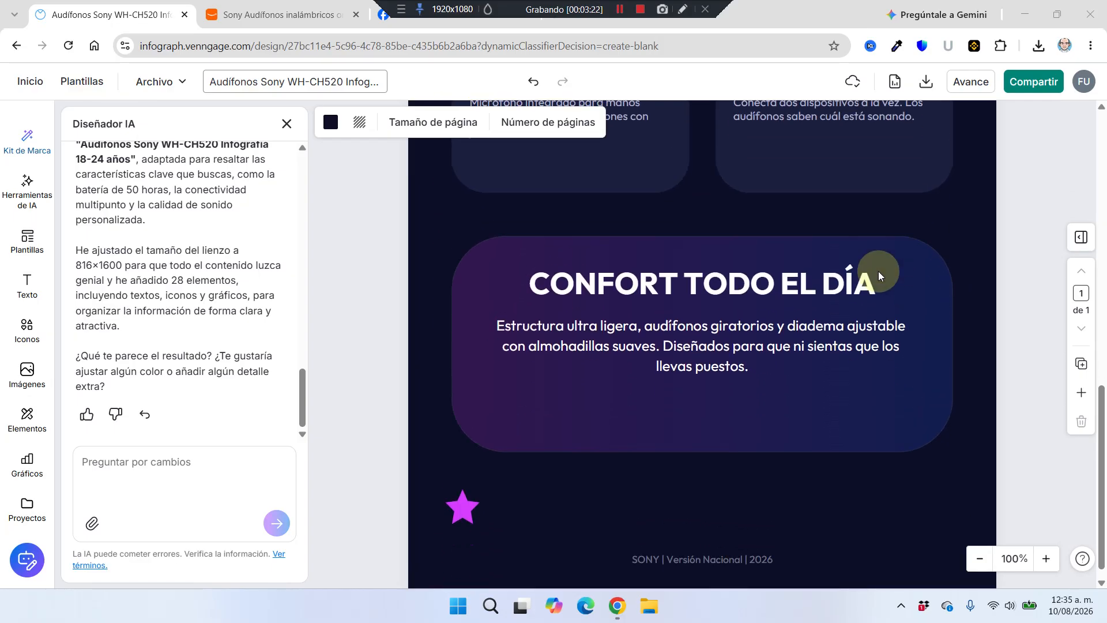
scroll(770, 309, "up", 12)
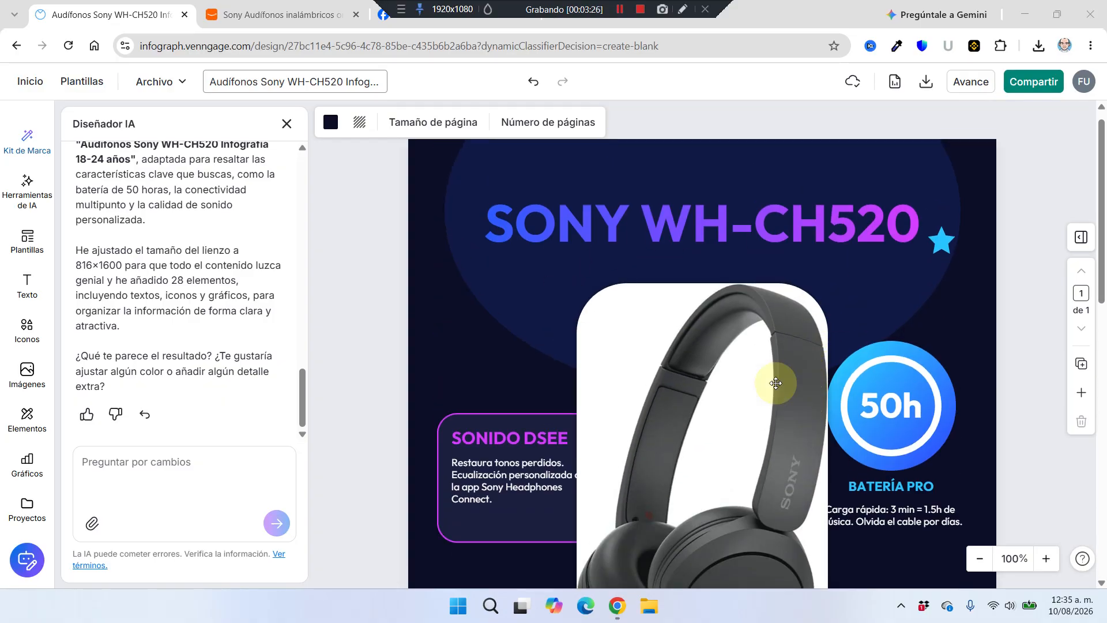
left_click(638, 324)
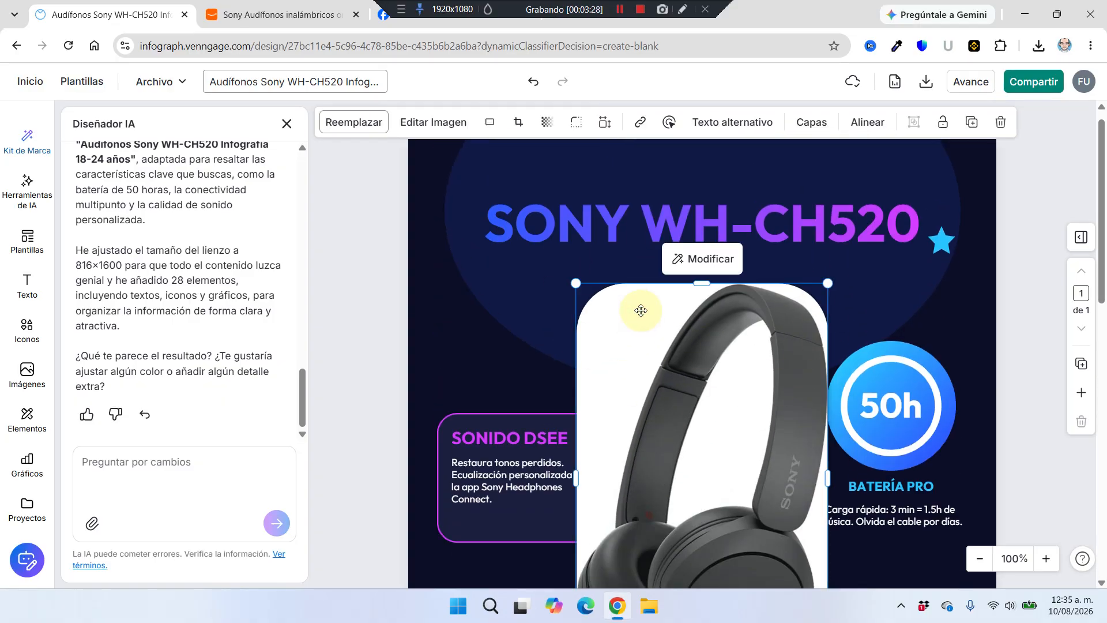
left_click(715, 256)
scroll(555, 378, "down", 3)
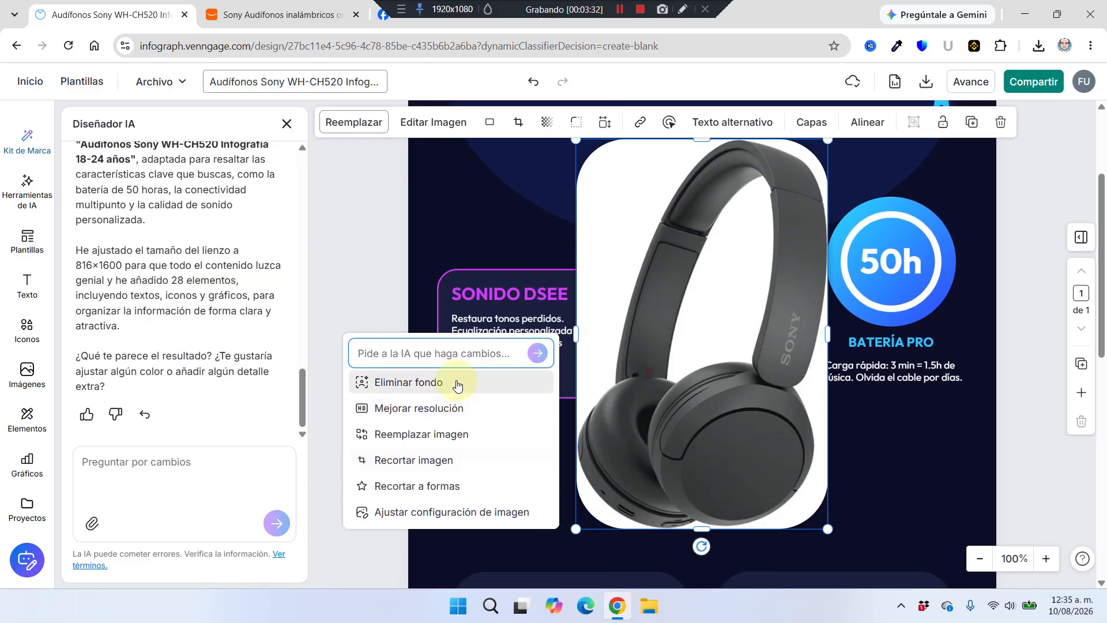
left_click(452, 385)
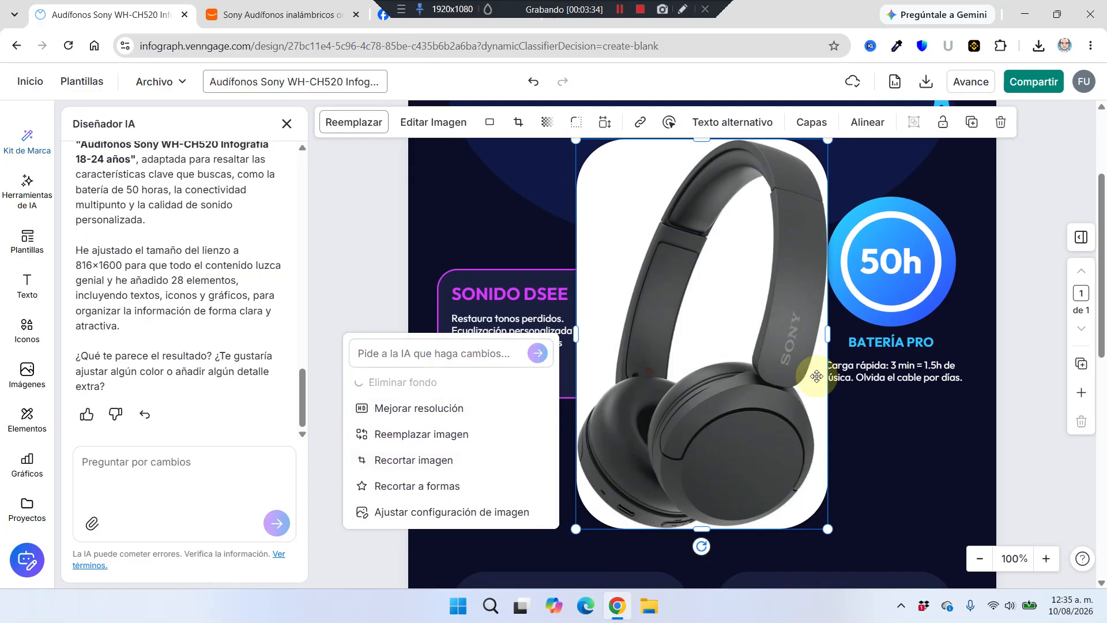
left_click(963, 429)
scroll(833, 330, "up", 2)
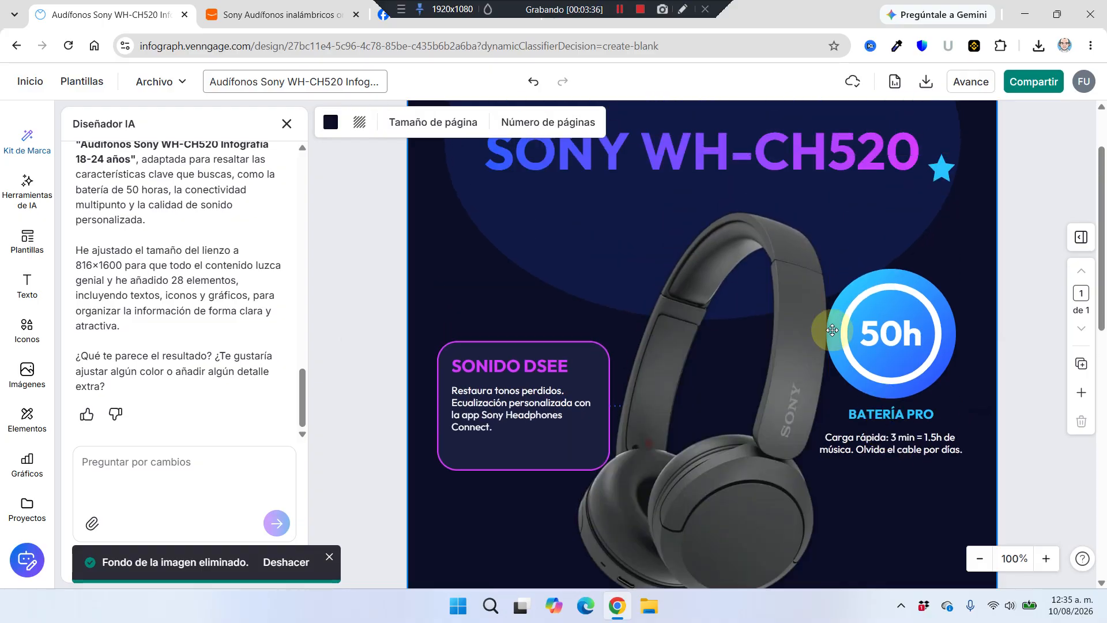
Step: Examine the infographic's layout with the cut-out headphones, from the title through the feature cards to the footer
scroll(832, 330, "up", 2)
scroll(796, 361, "down", 4)
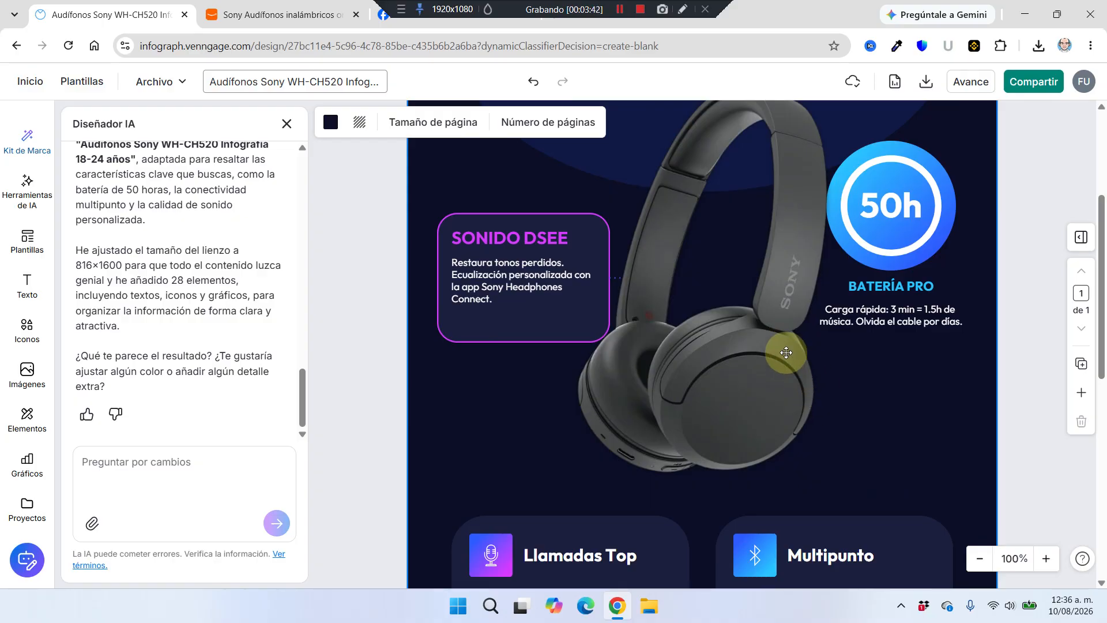
scroll(902, 302, "down", 3)
scroll(917, 321, "up", 3)
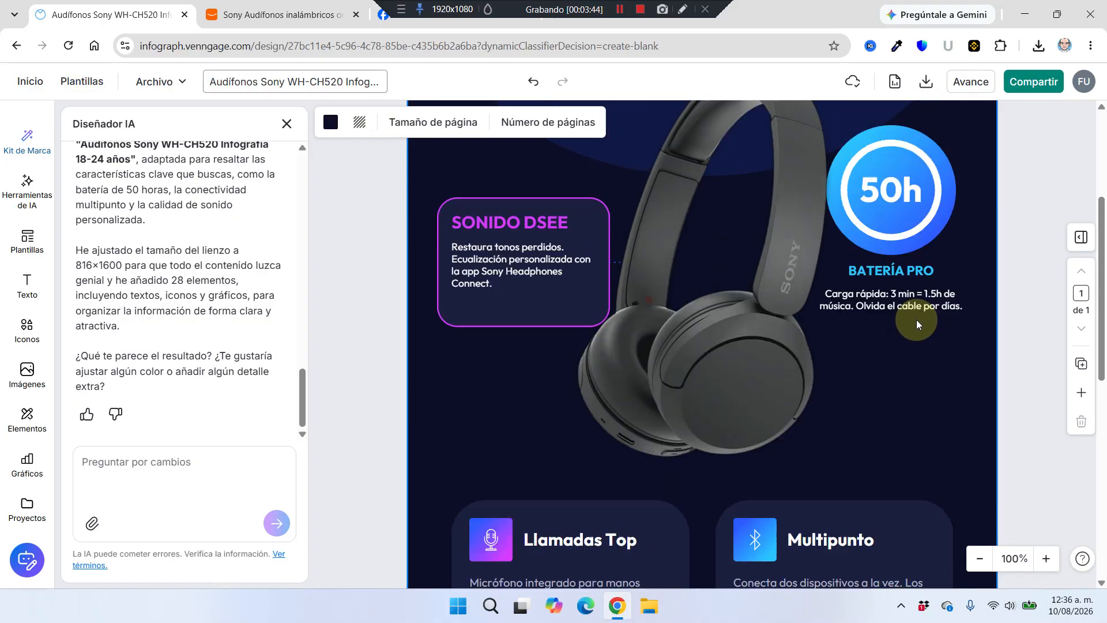
scroll(914, 299, "up", 4)
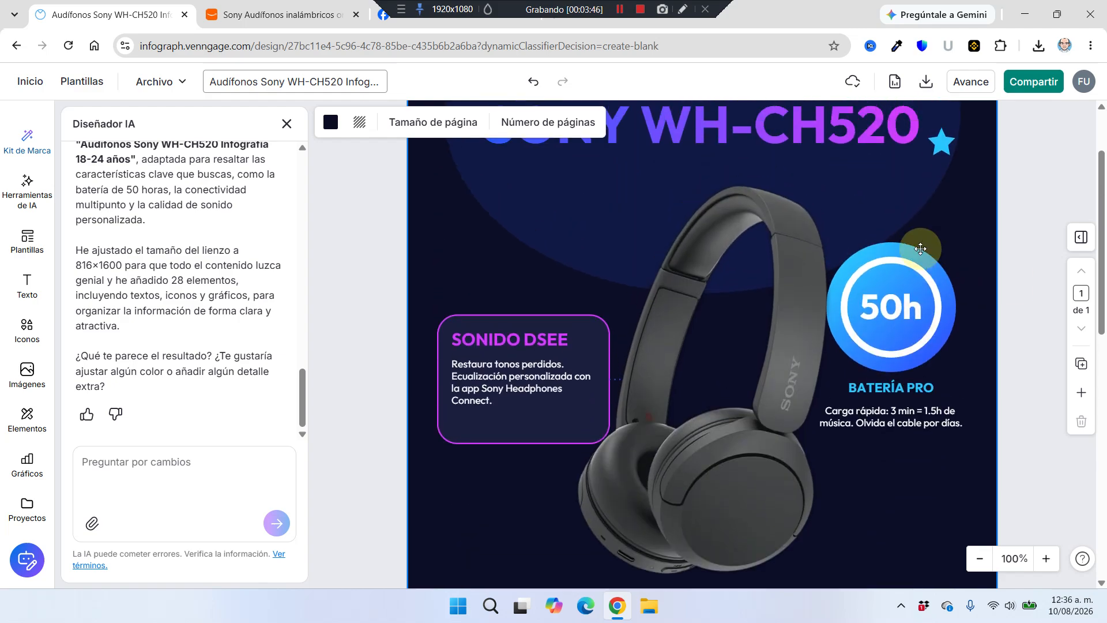
scroll(777, 261, "down", 3)
scroll(836, 329, "down", 2)
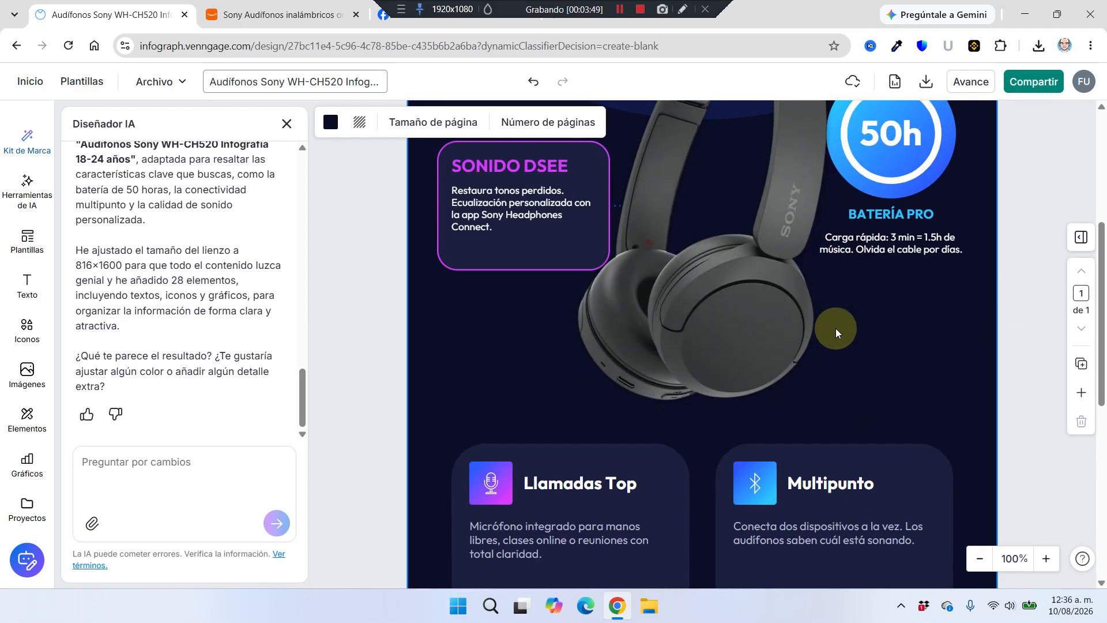
scroll(842, 331, "down", 4)
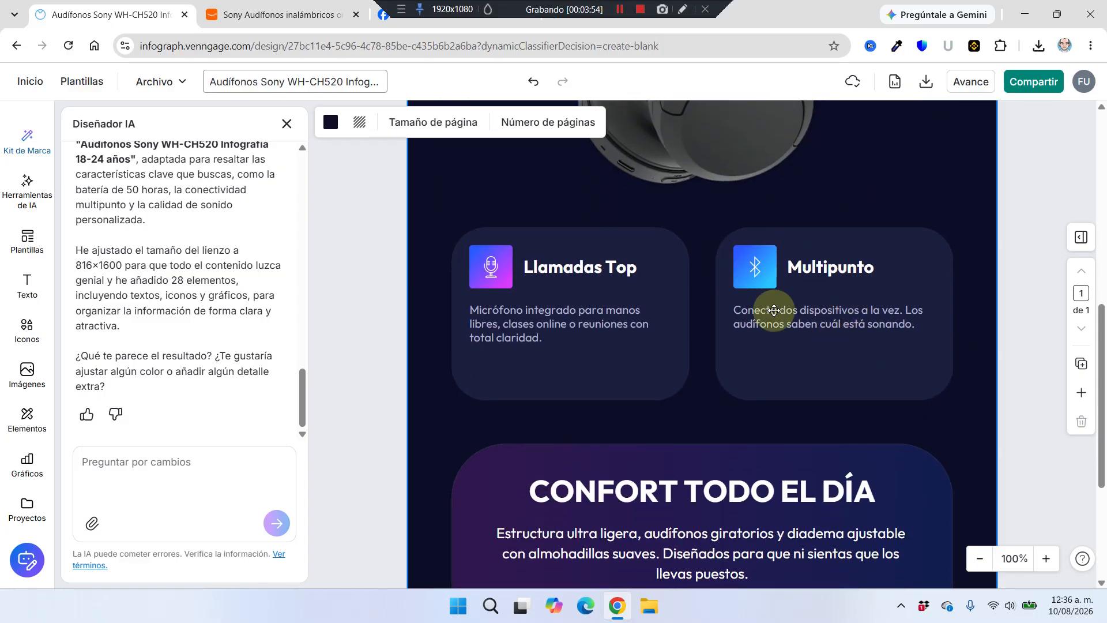
scroll(830, 335, "up", 6)
scroll(723, 264, "up", 2)
scroll(680, 241, "down", 2)
scroll(621, 279, "up", 2)
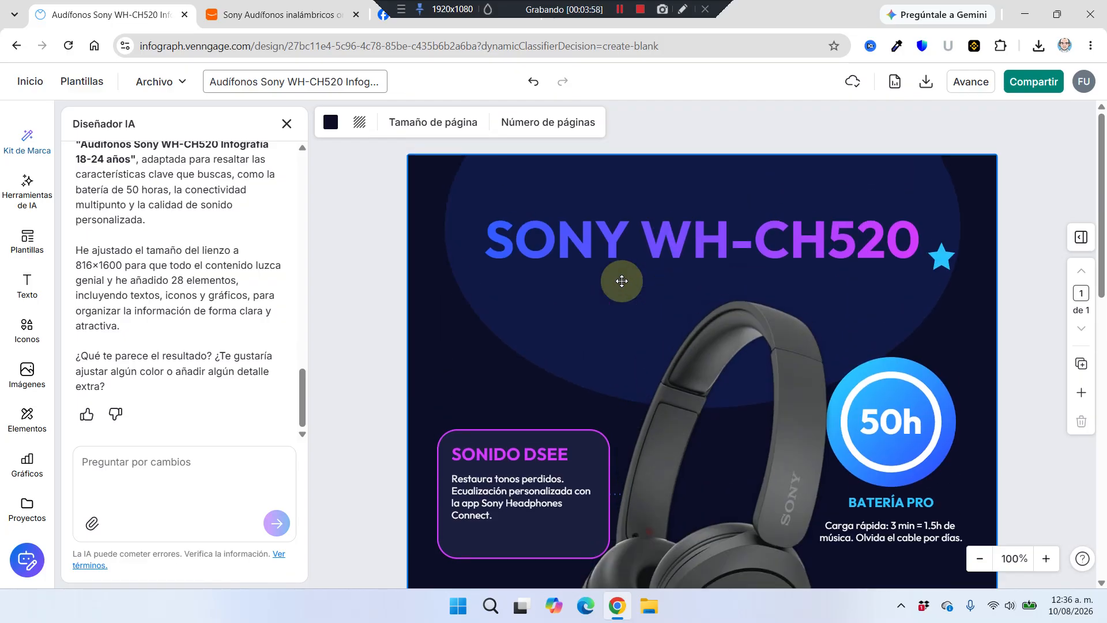
scroll(596, 289, "down", 2)
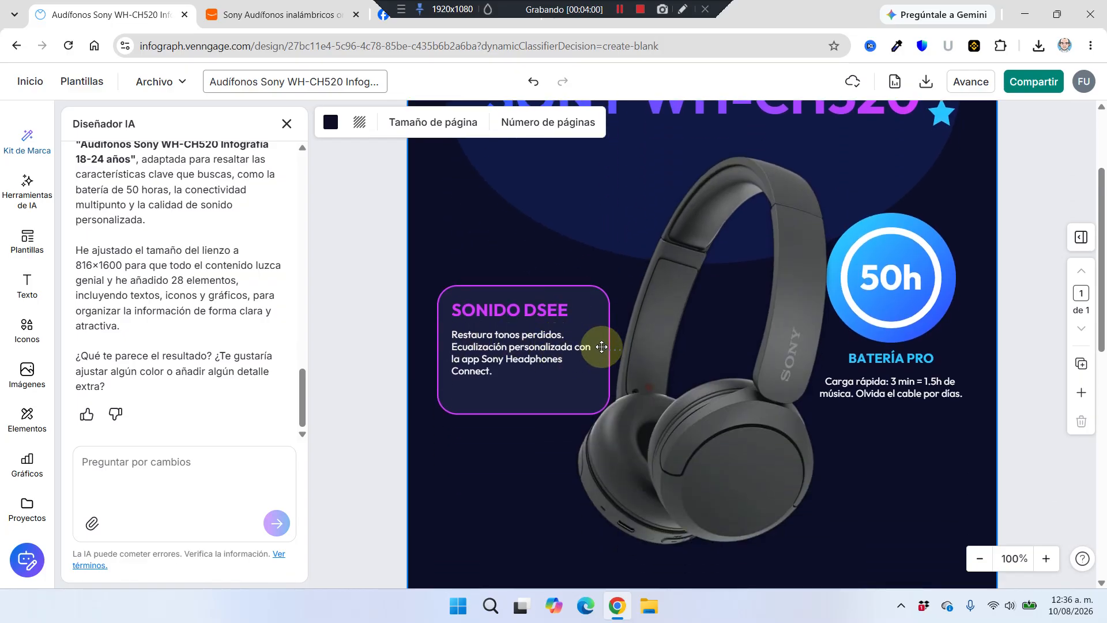
scroll(833, 349, "down", 1)
scroll(836, 349, "down", 2)
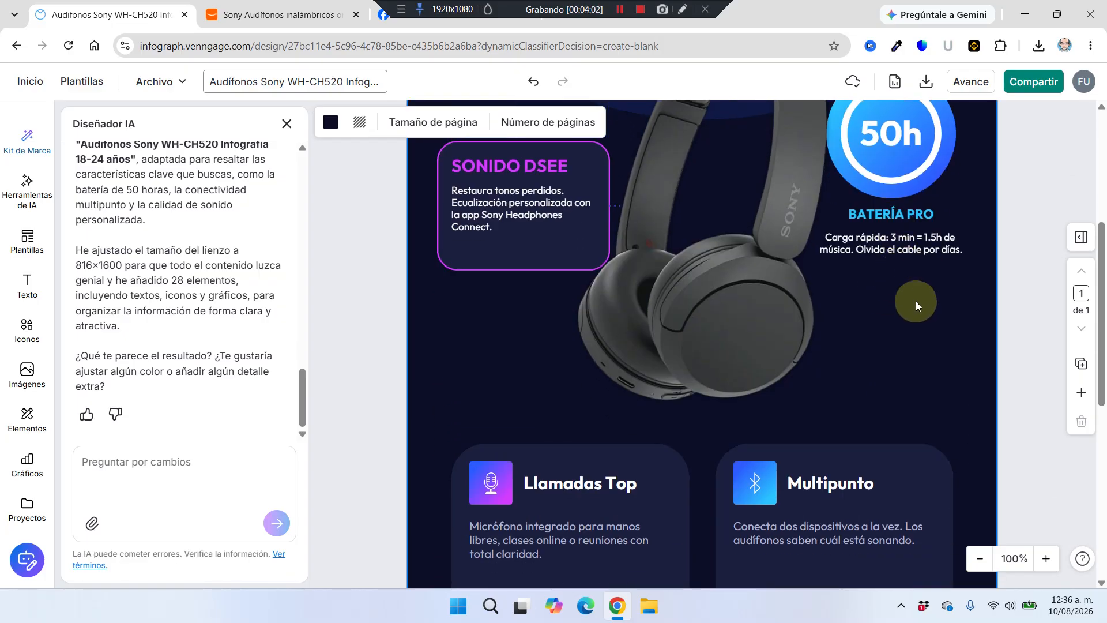
scroll(914, 301, "down", 3)
scroll(889, 400, "down", 3)
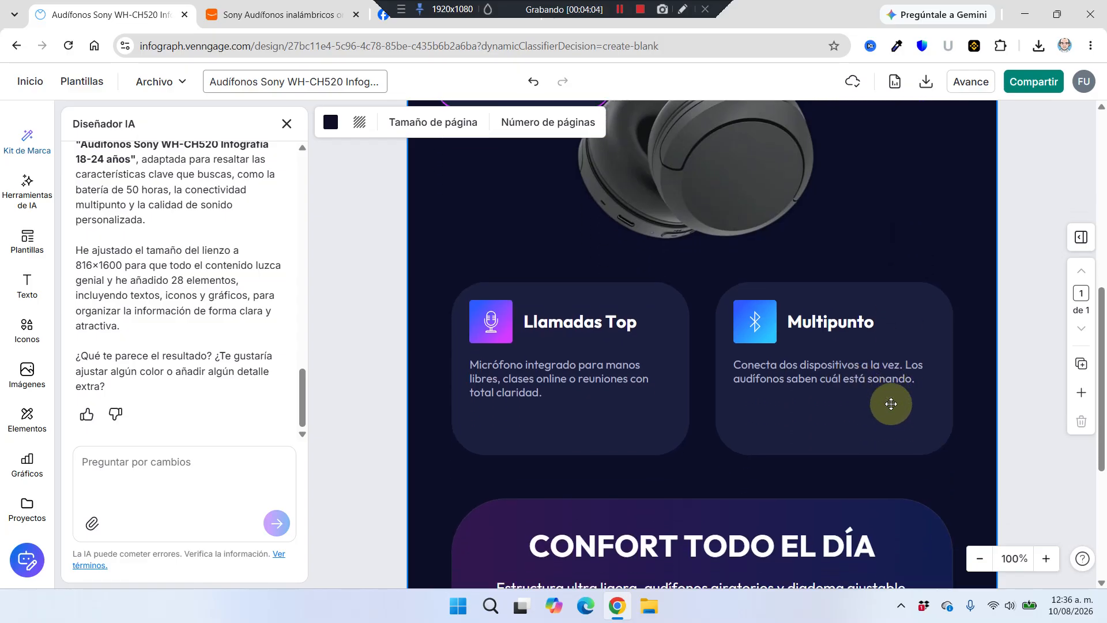
scroll(721, 317, "up", 3)
scroll(626, 304, "down", 2)
scroll(885, 329, "down", 3)
scroll(811, 363, "down", 1)
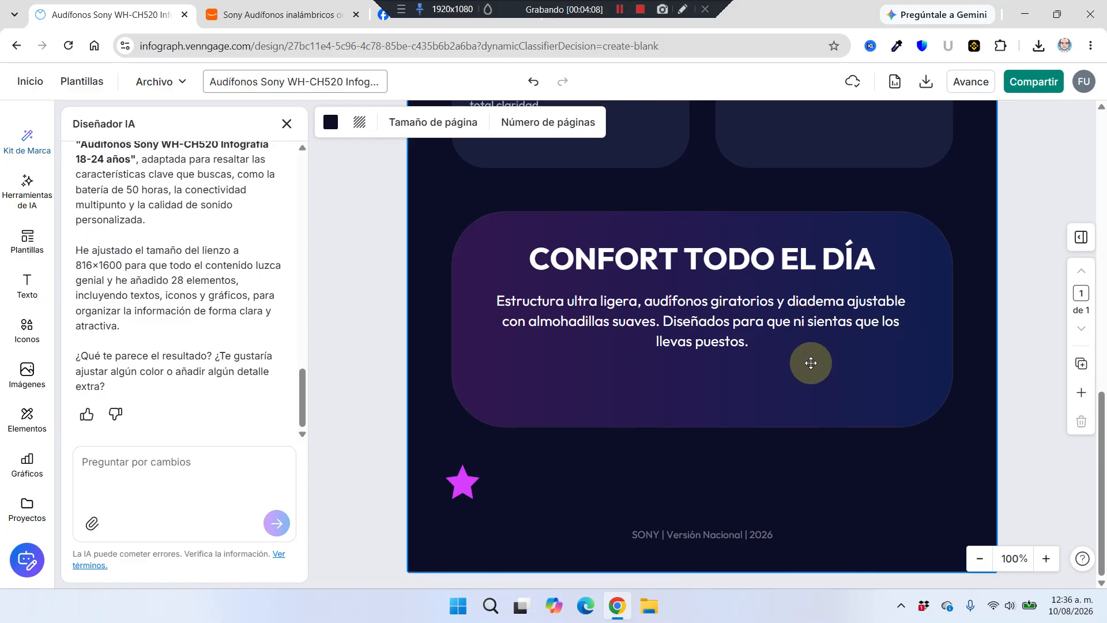
scroll(811, 362, "up", 5)
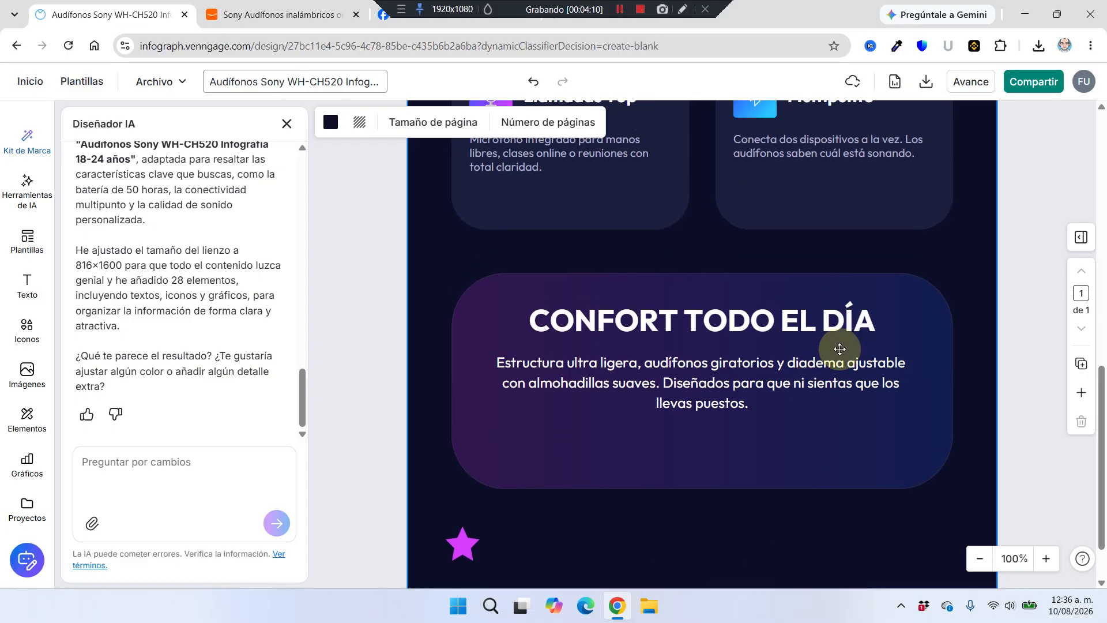
Step: Inspect individual elements by selecting the "Llamadas Top" description, the "Multipunto" card and the footer text
left_click(574, 379)
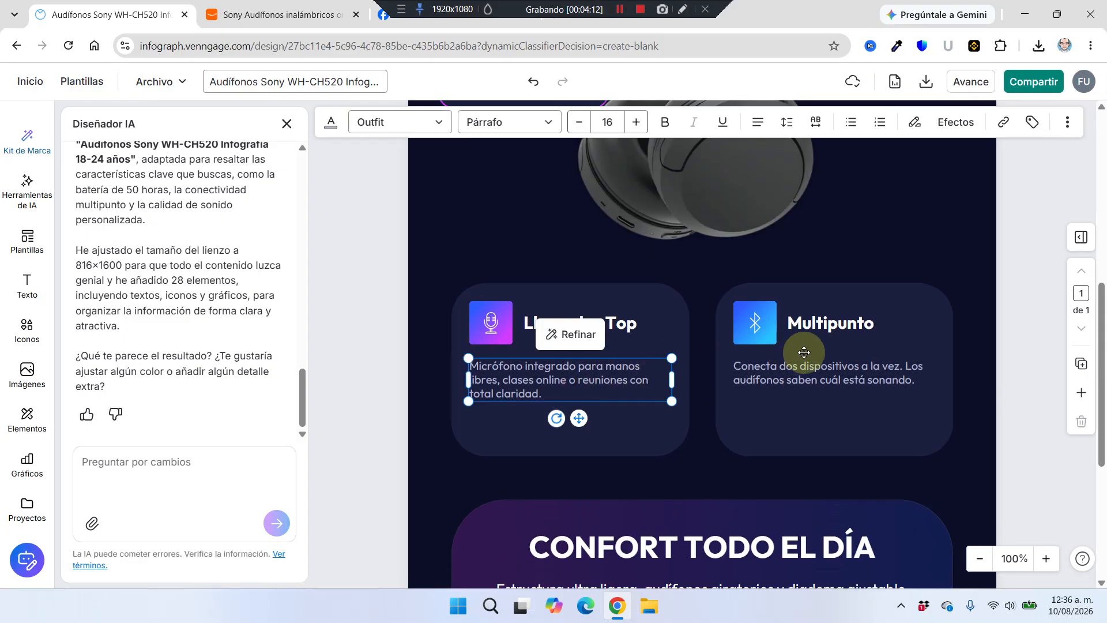
left_click(810, 391)
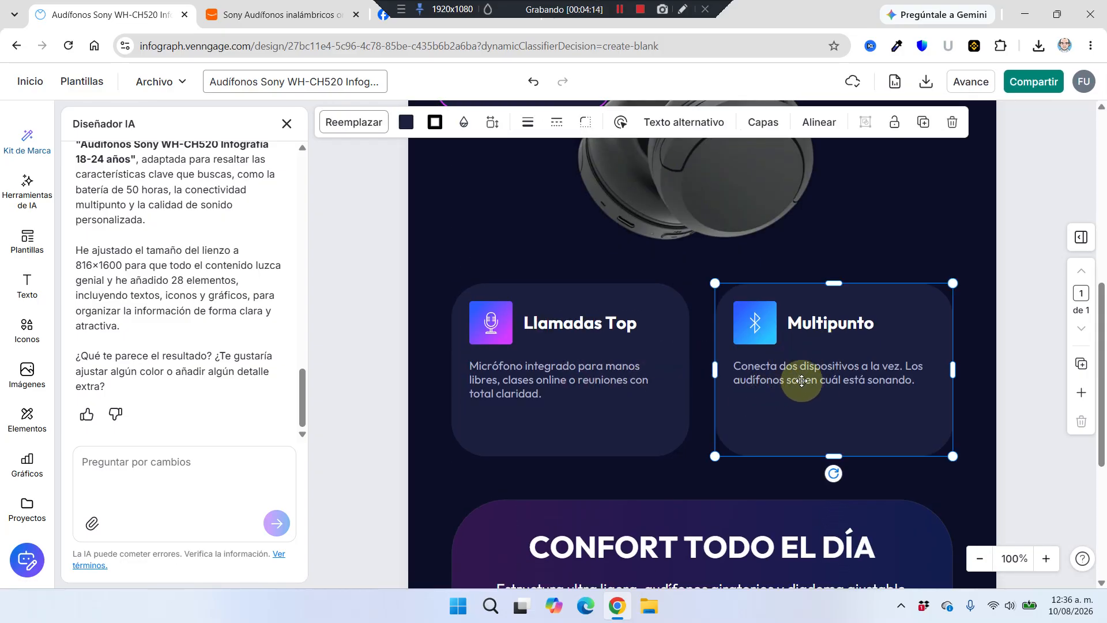
scroll(741, 399, "down", 1)
scroll(743, 397, "down", 3)
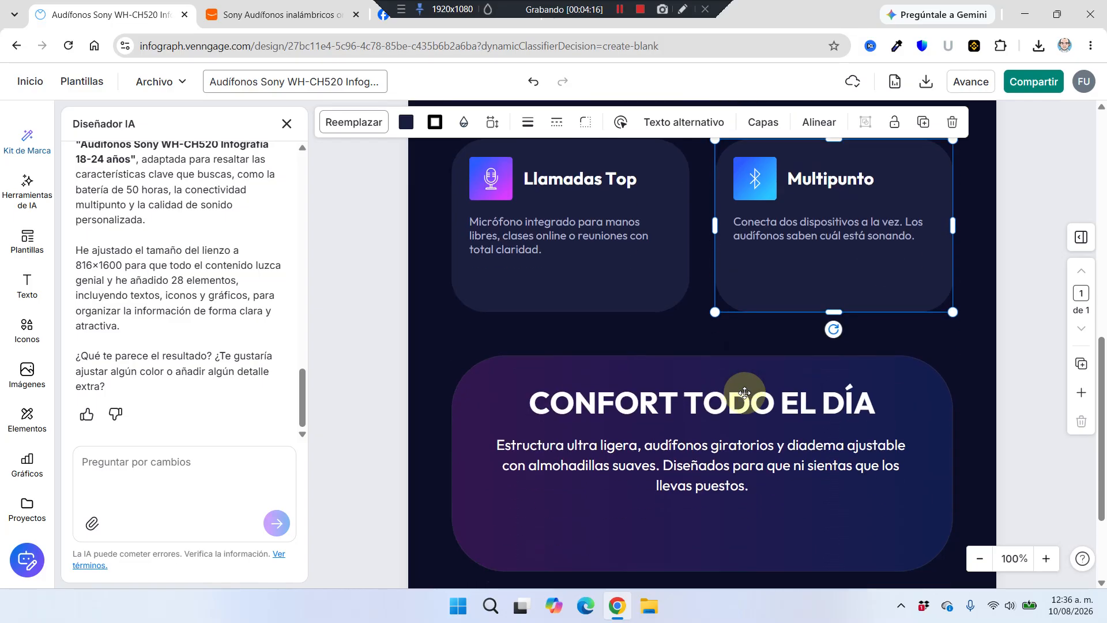
scroll(744, 393, "down", 3)
left_click(776, 536)
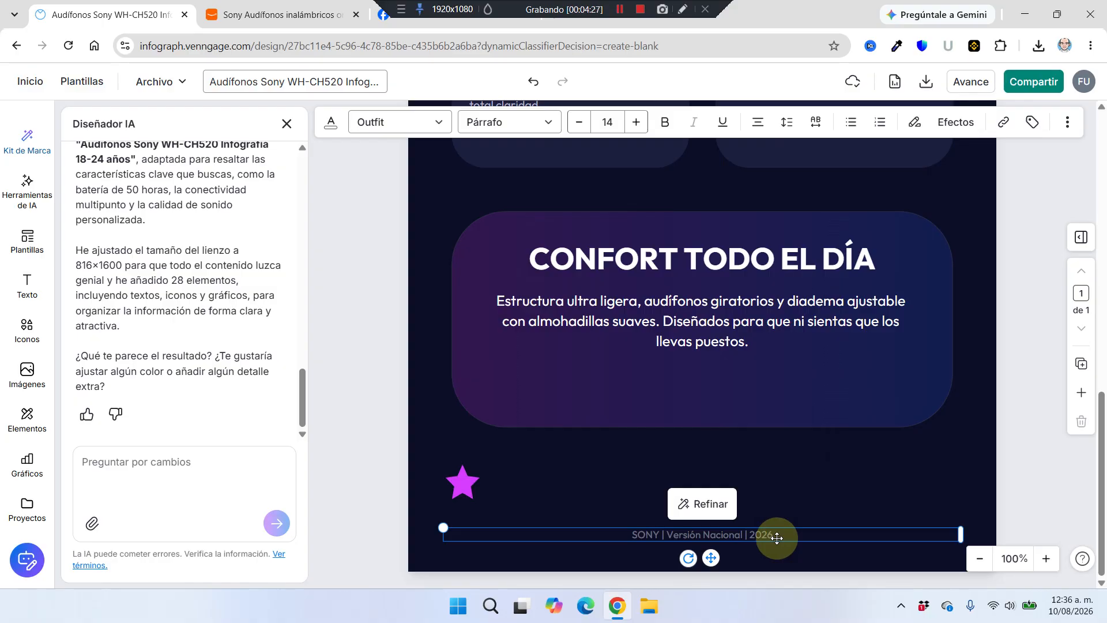
Step: Review the whole infographic again, checking the title, headphones image, sound and battery sections, and the closing comfort block
scroll(853, 455, "up", 8)
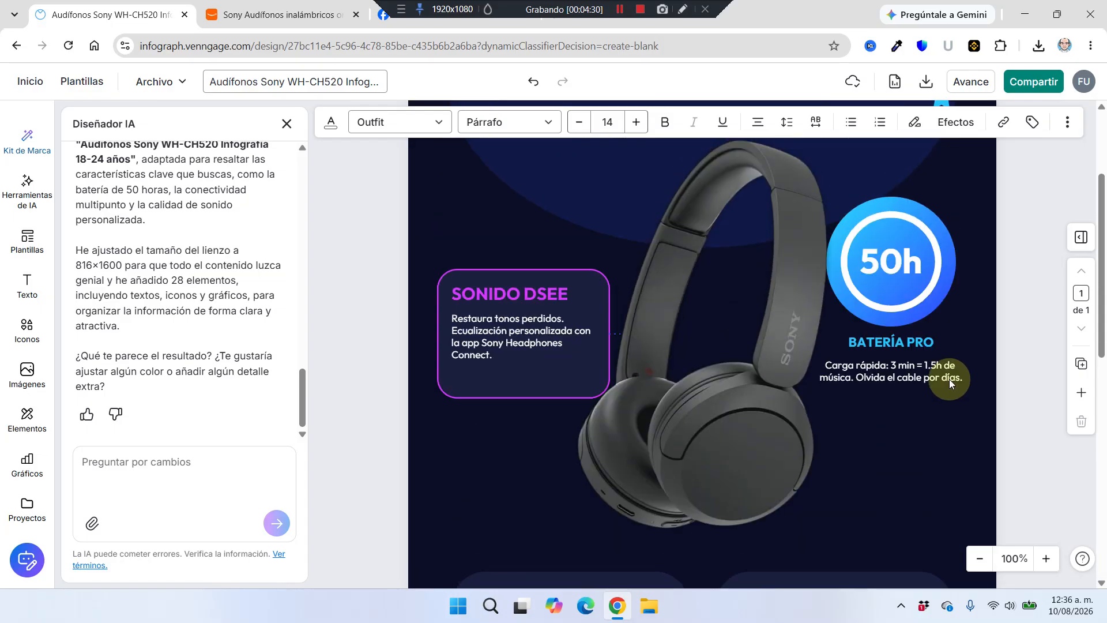
scroll(787, 342, "up", 4)
scroll(788, 341, "down", 1)
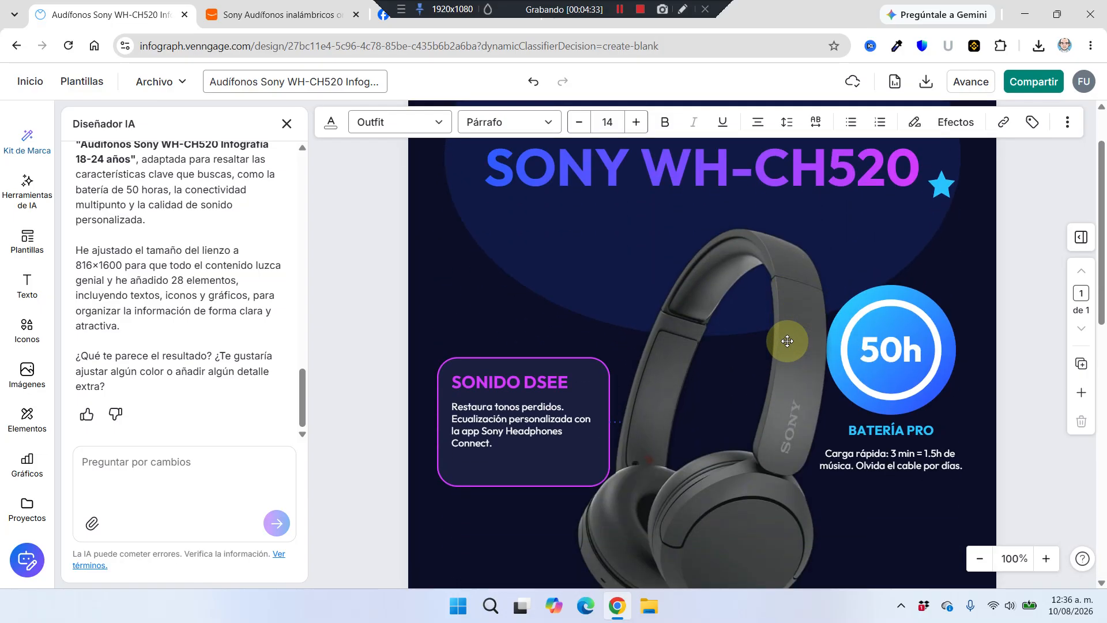
scroll(787, 341, "up", 1)
scroll(793, 339, "down", 1)
scroll(795, 341, "up", 1)
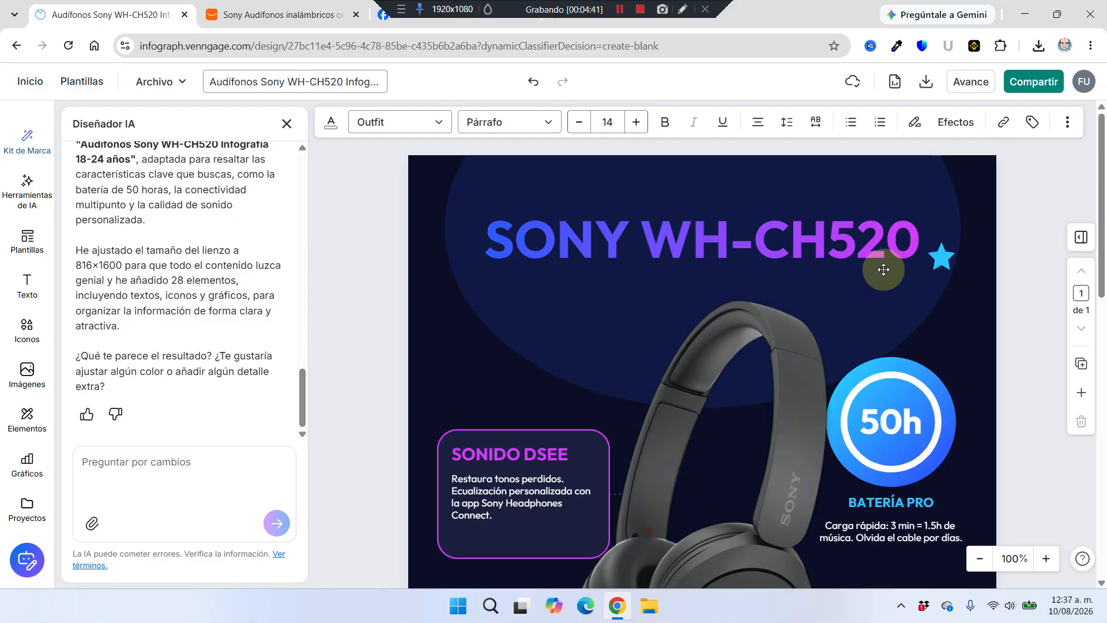
scroll(736, 250, "down", 5)
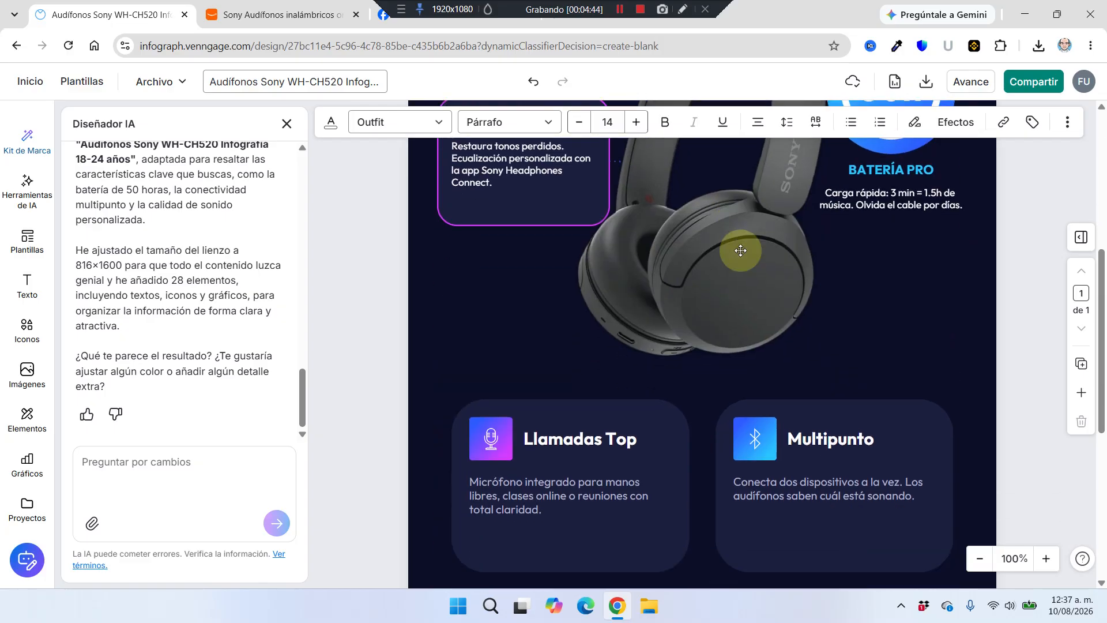
scroll(761, 256, "up", 3)
scroll(761, 256, "up", 2)
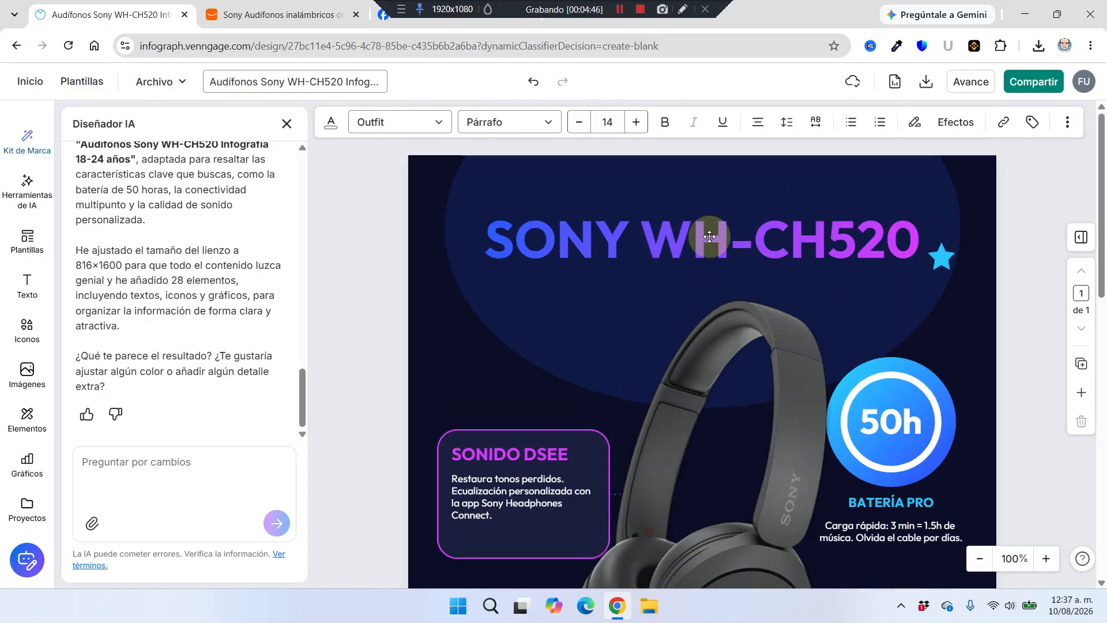
scroll(699, 254, "down", 3)
scroll(700, 254, "up", 3)
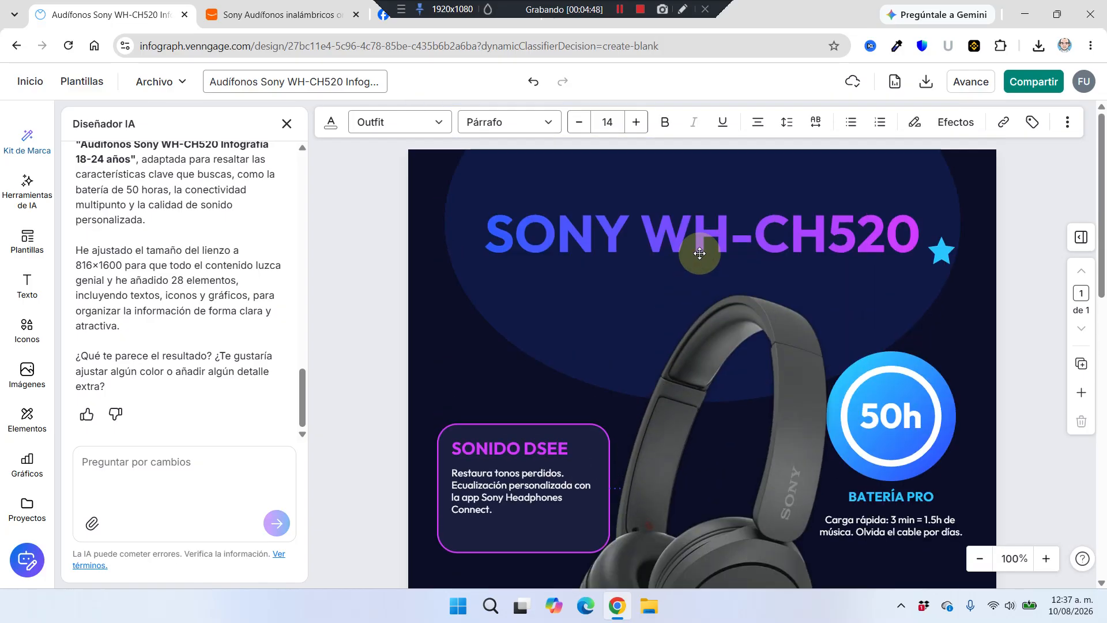
scroll(827, 249, "down", 3)
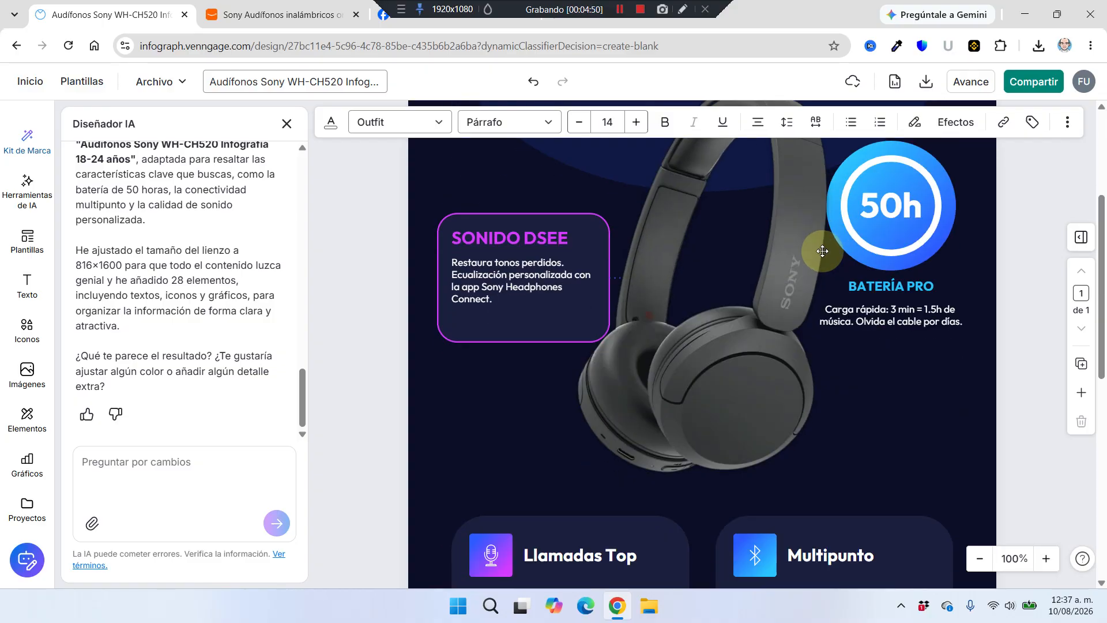
scroll(703, 253, "up", 3)
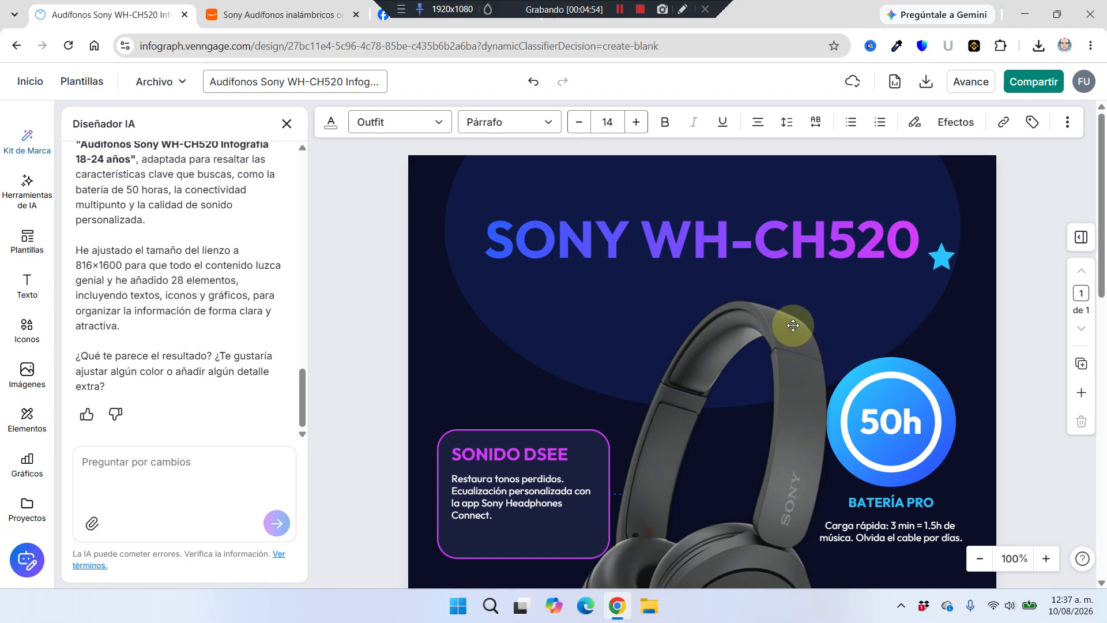
scroll(786, 323, "down", 3)
scroll(923, 314, "up", 2)
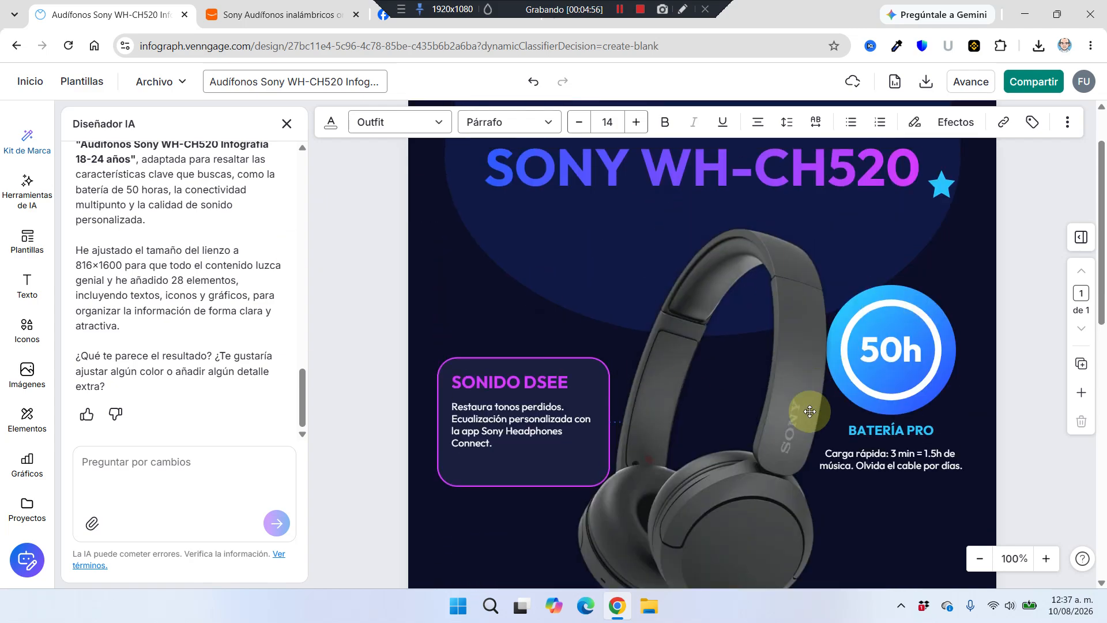
scroll(758, 409, "up", 2)
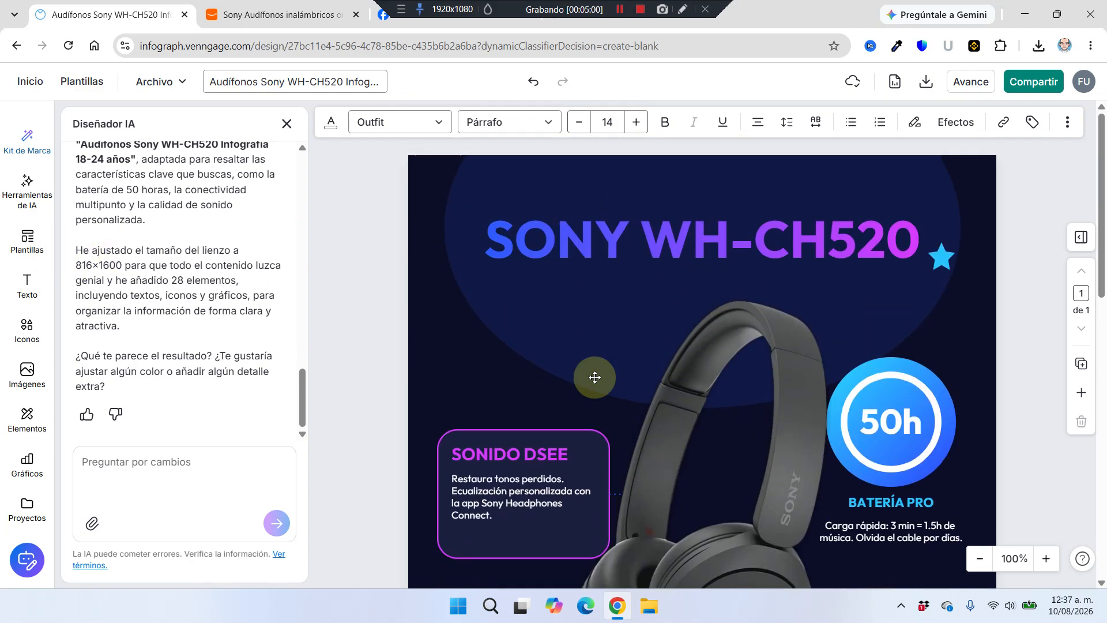
scroll(635, 391, "down", 6)
scroll(632, 390, "down", 6)
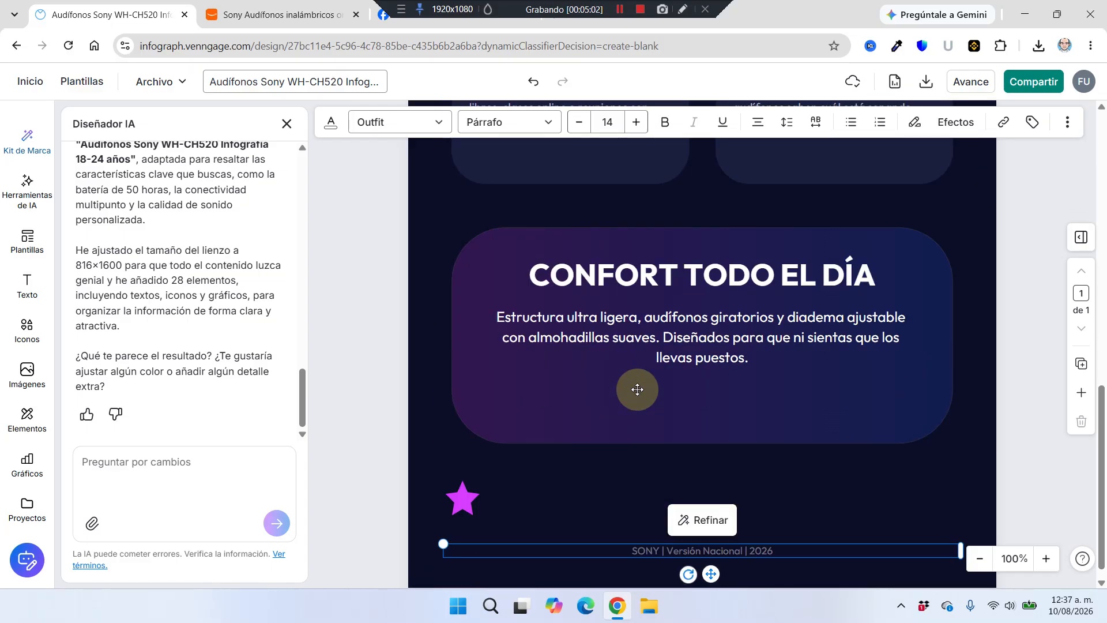
scroll(632, 285, "up", 8)
scroll(631, 285, "up", 5)
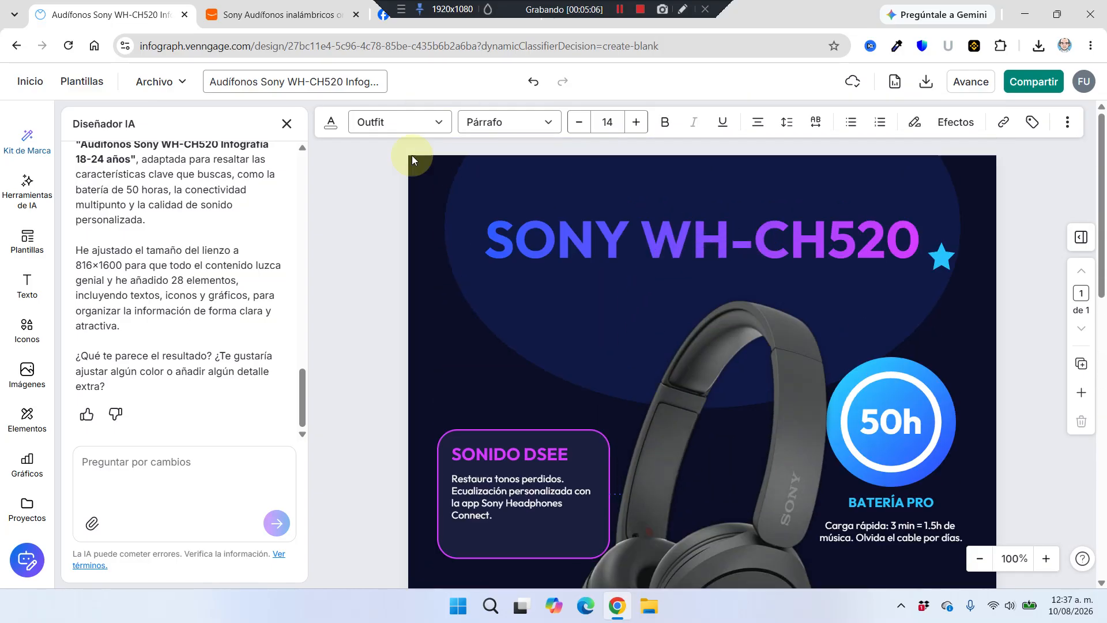
Step: Look through the editor's AI tools, templates, uploaded images and text styles, including the brand kit choices for text
left_click(21, 203)
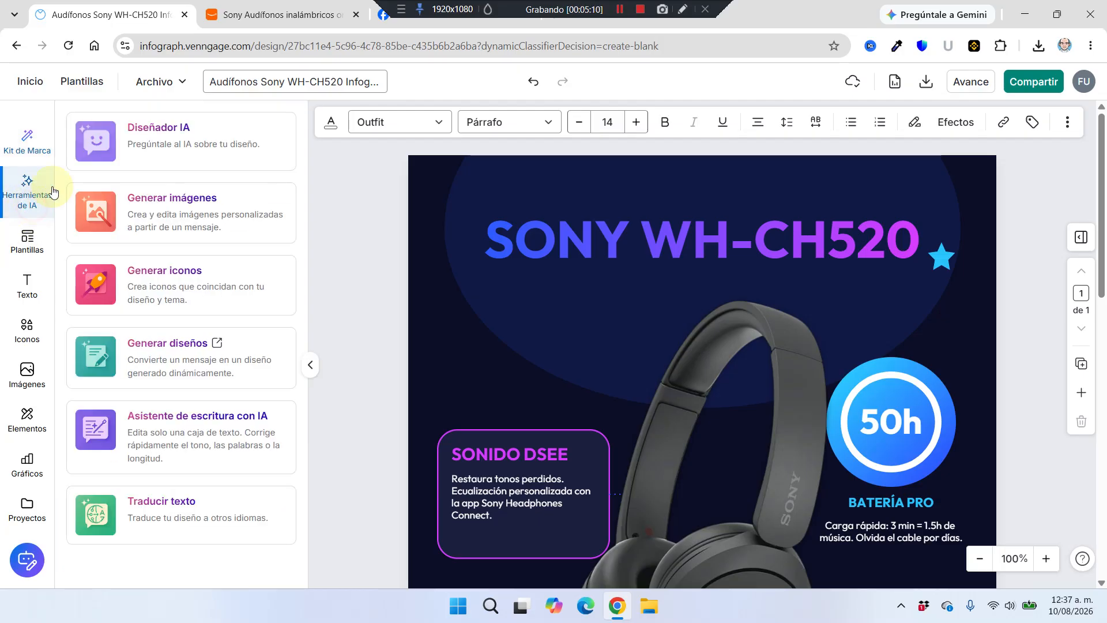
left_click(27, 244)
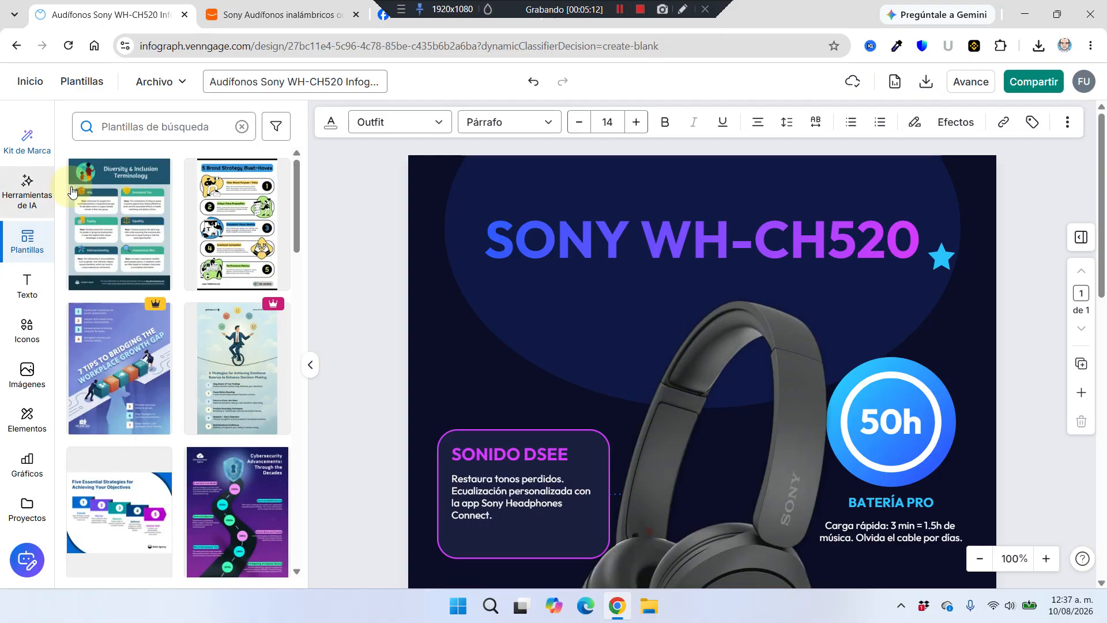
left_click(27, 375)
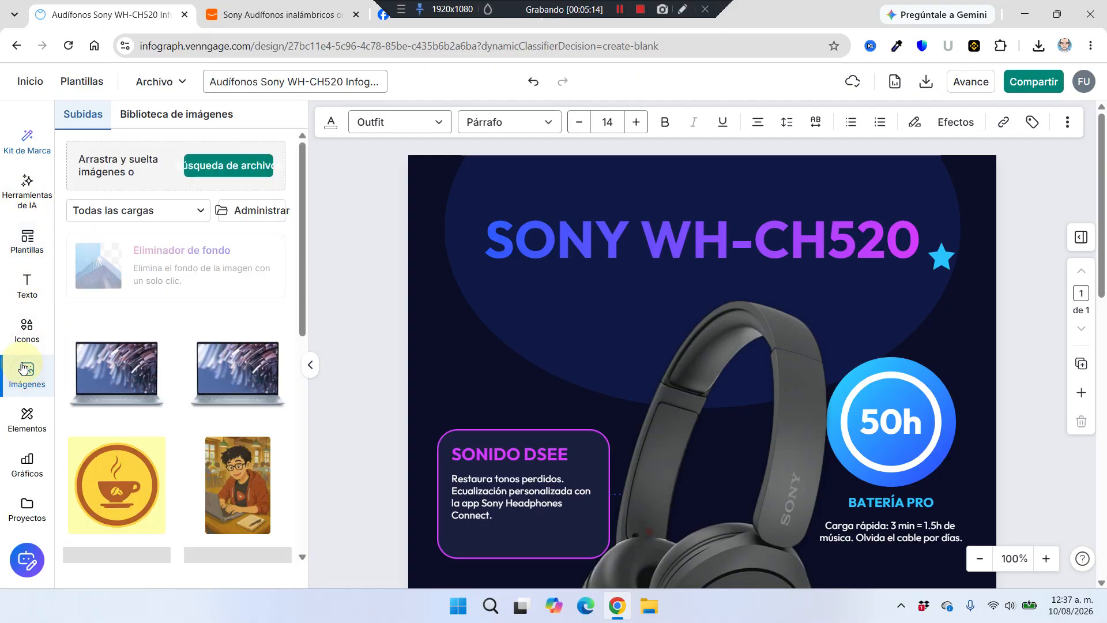
left_click(27, 330)
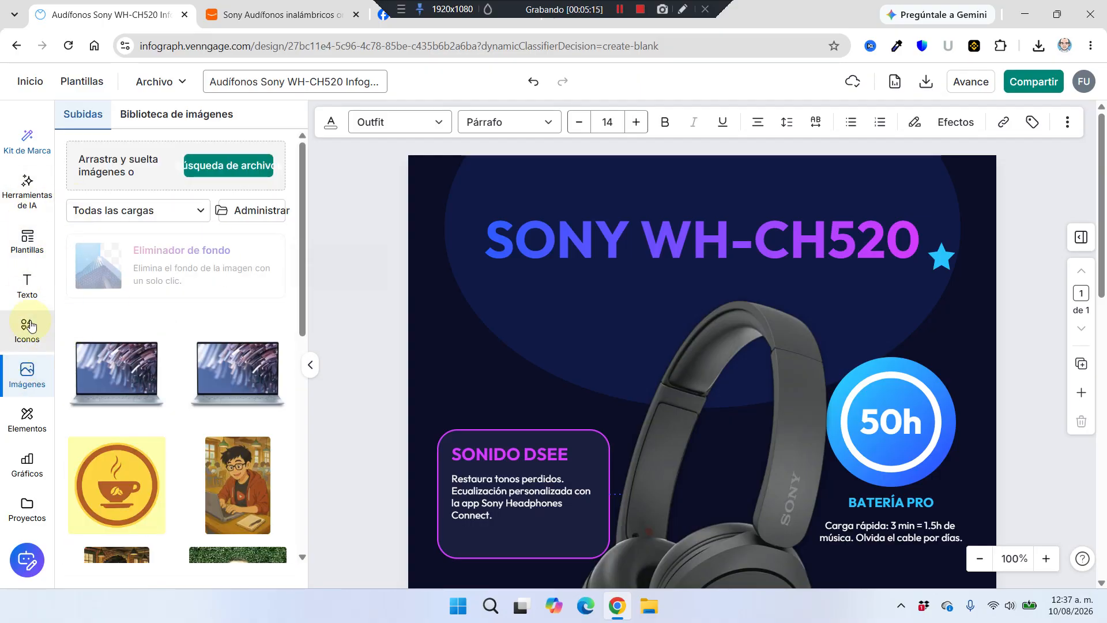
left_click(33, 282)
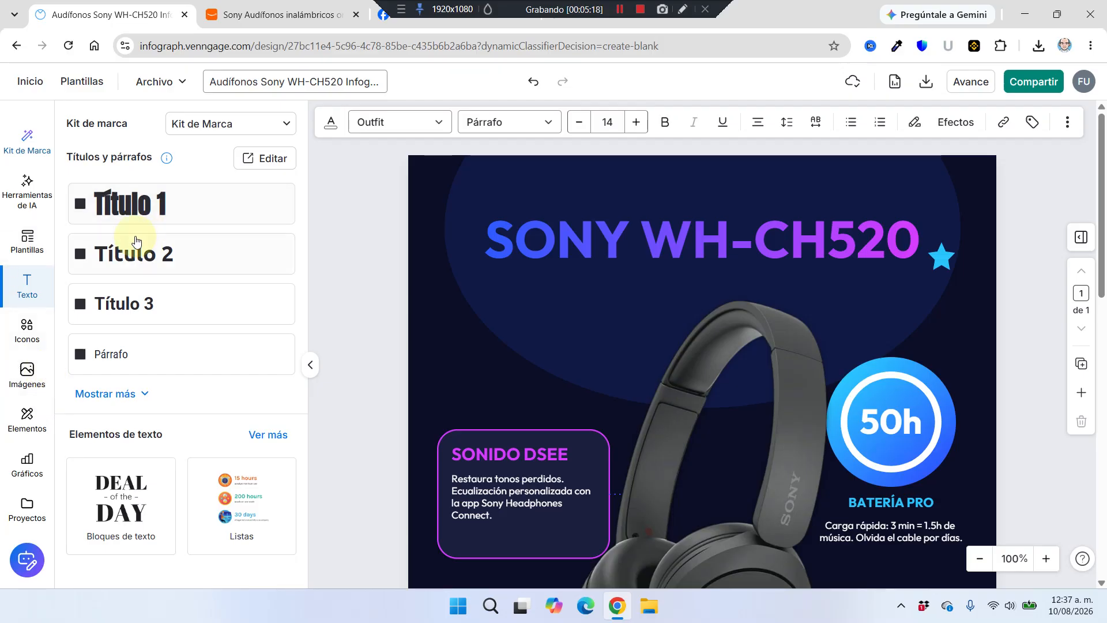
left_click(282, 126)
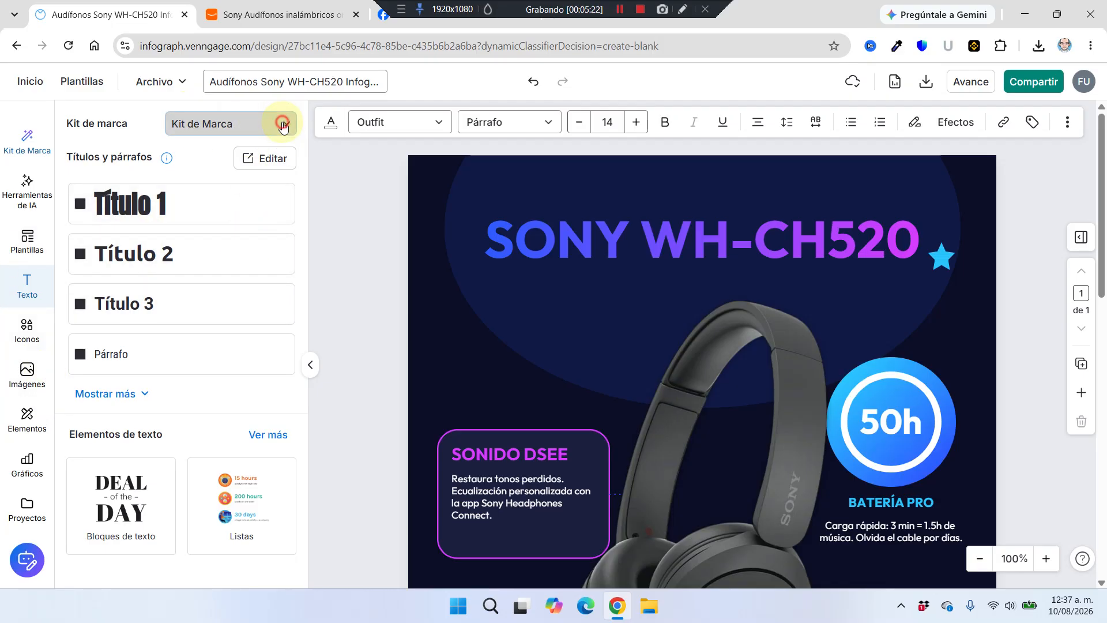
left_click(283, 125)
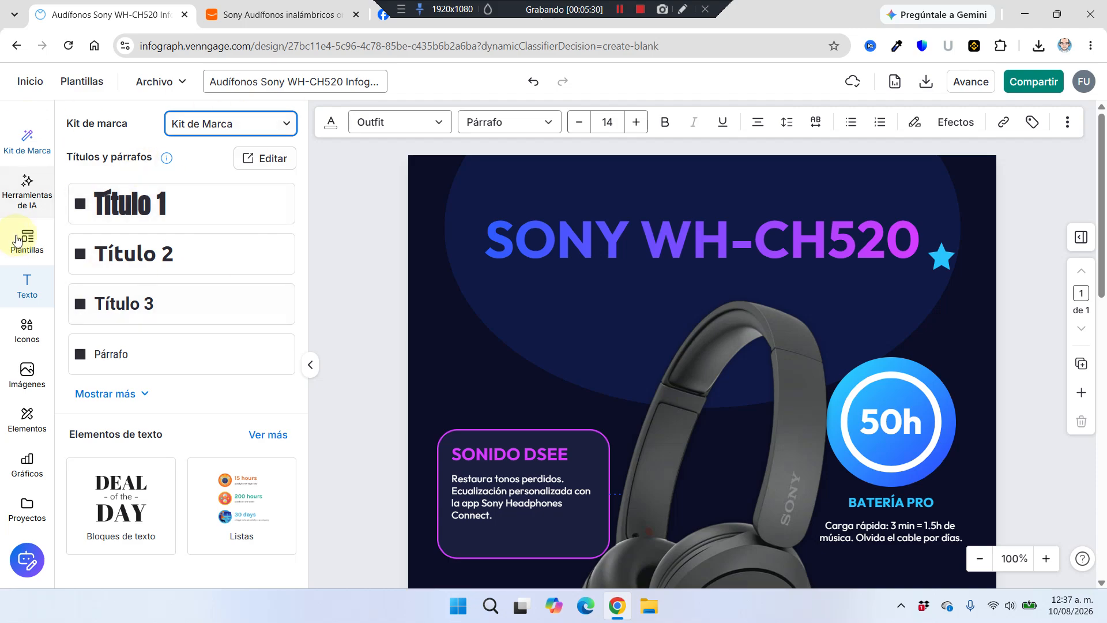
Step: Browse the available icons, images, elements, charts and saved projects
left_click(26, 333)
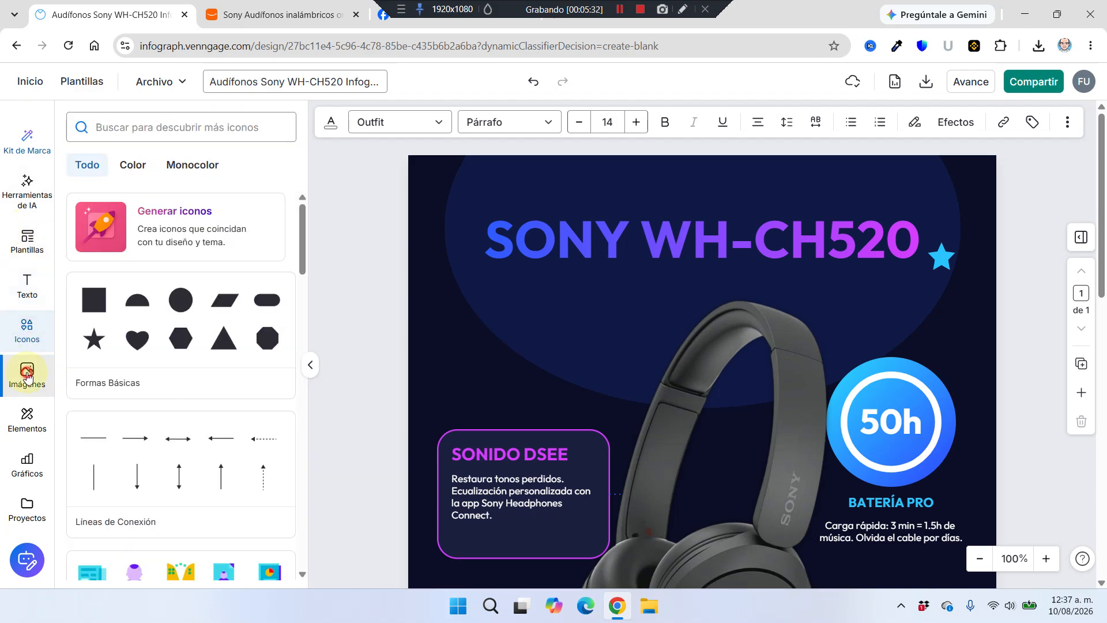
left_click(26, 374)
left_click(33, 440)
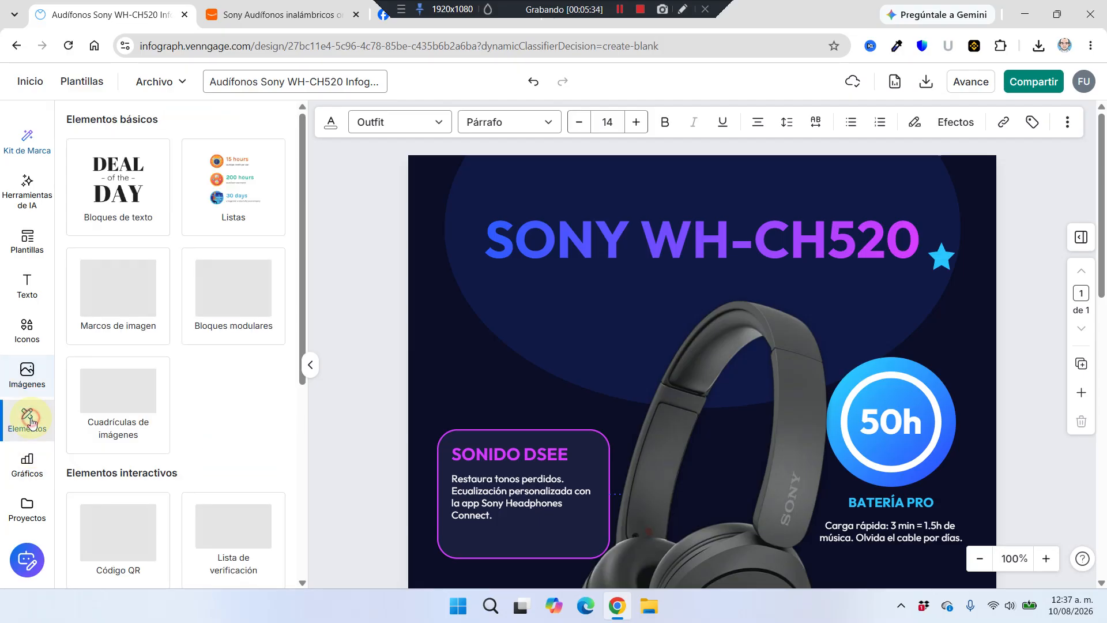
left_click(33, 462)
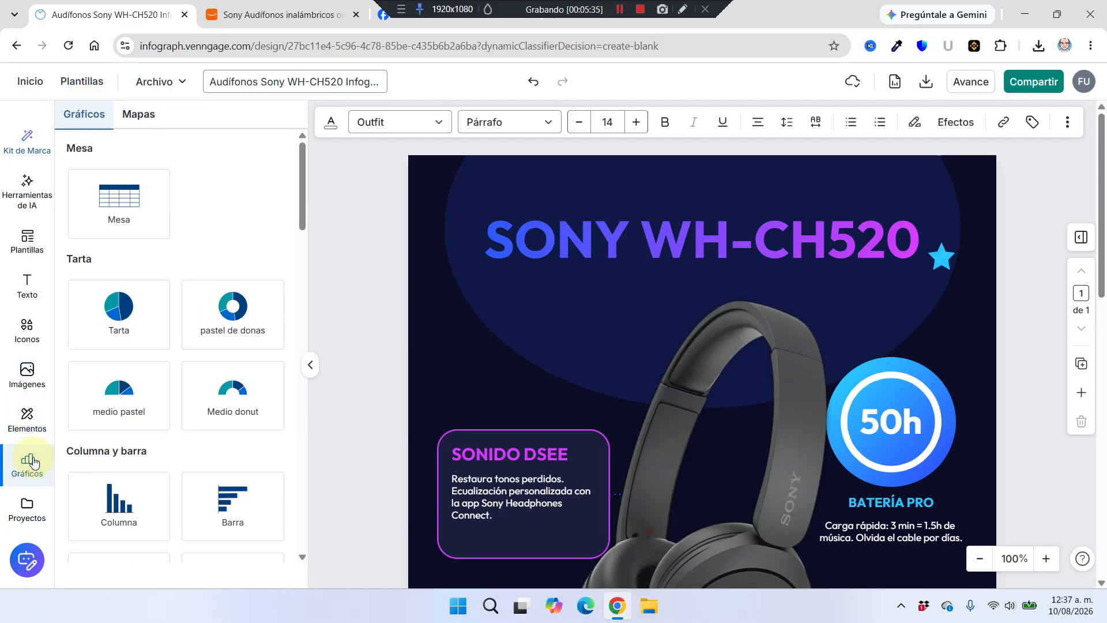
left_click(25, 507)
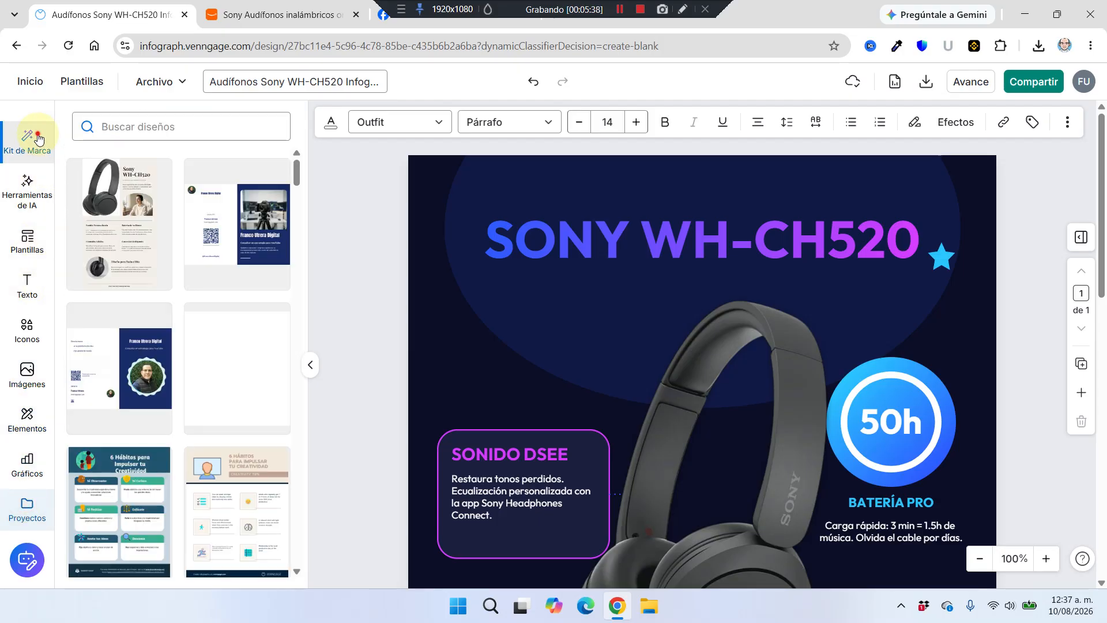
Step: Create a new brand kit with manual setup, using the suggested brand name
left_click(27, 138)
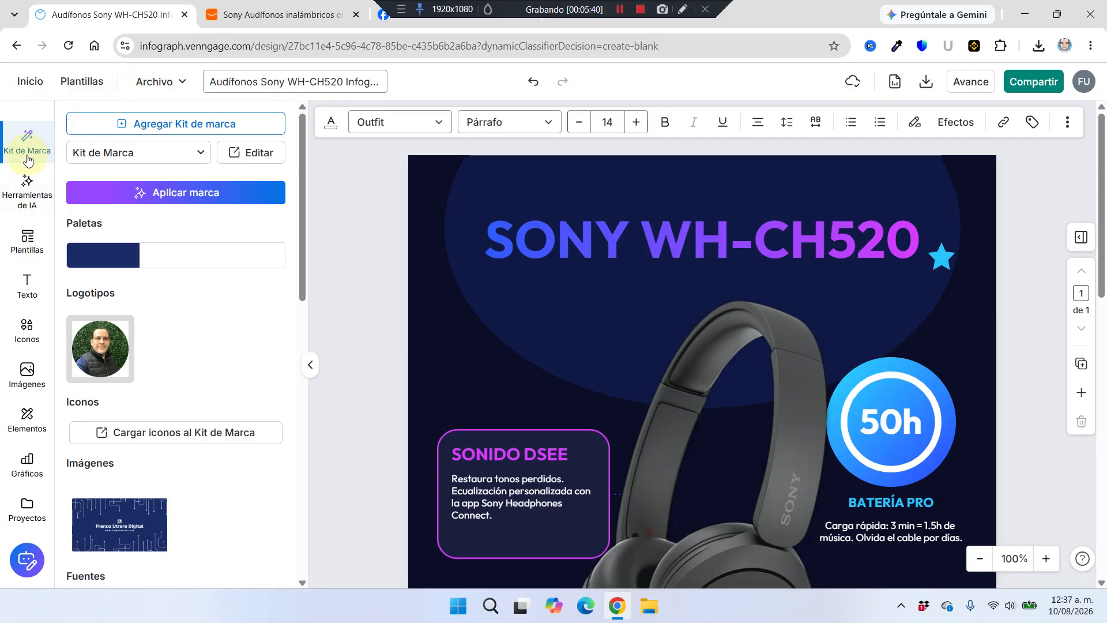
left_click(176, 128)
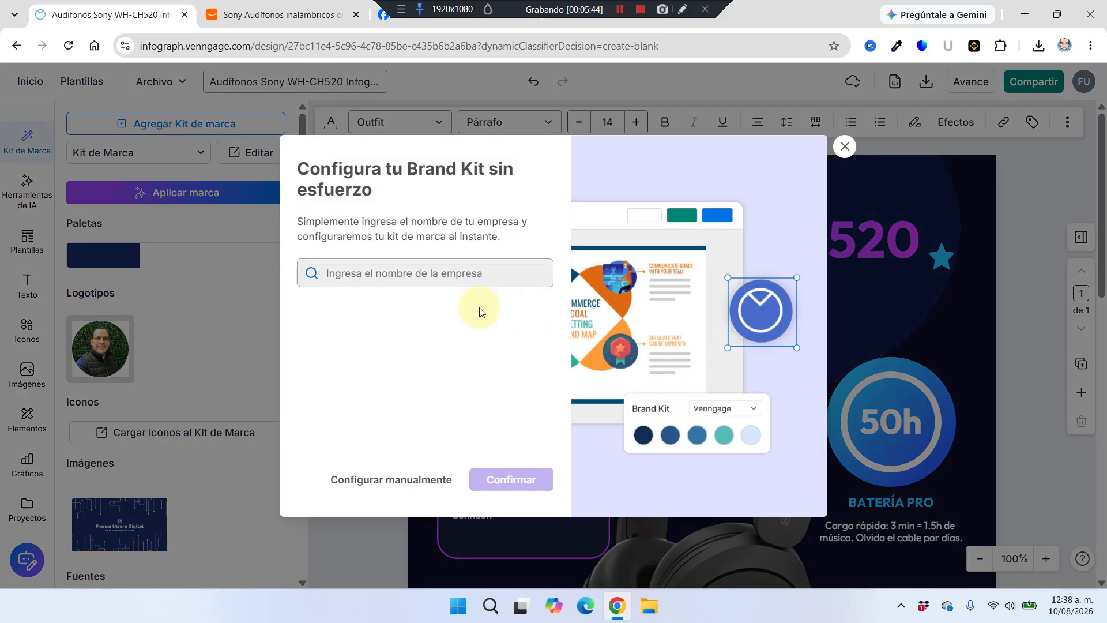
left_click(421, 480)
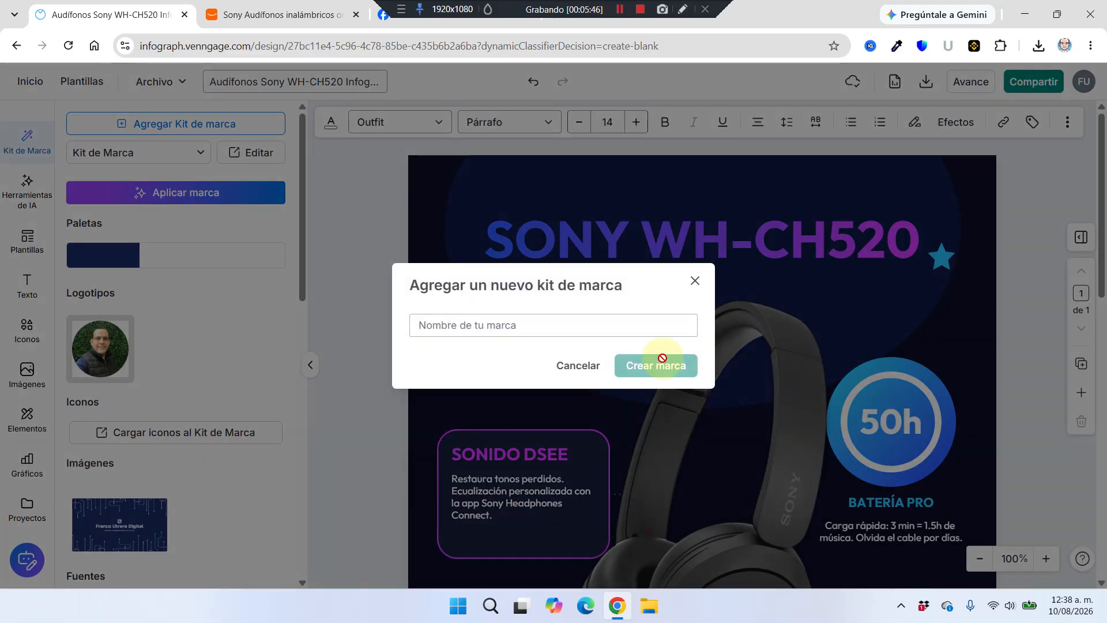
left_click(595, 326)
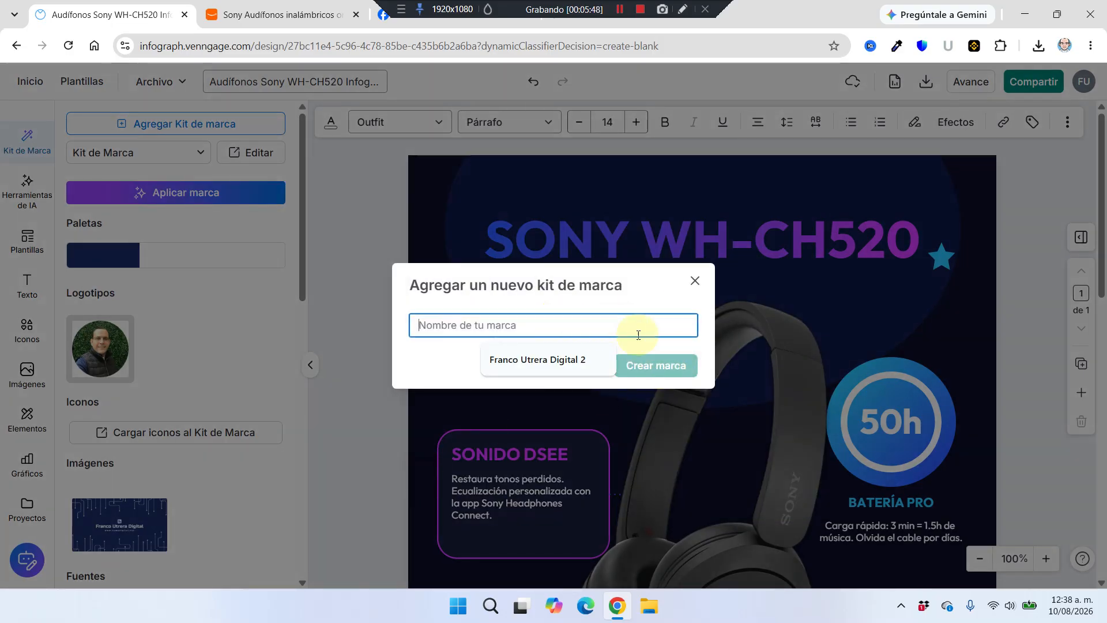
left_click(572, 359)
left_click(641, 366)
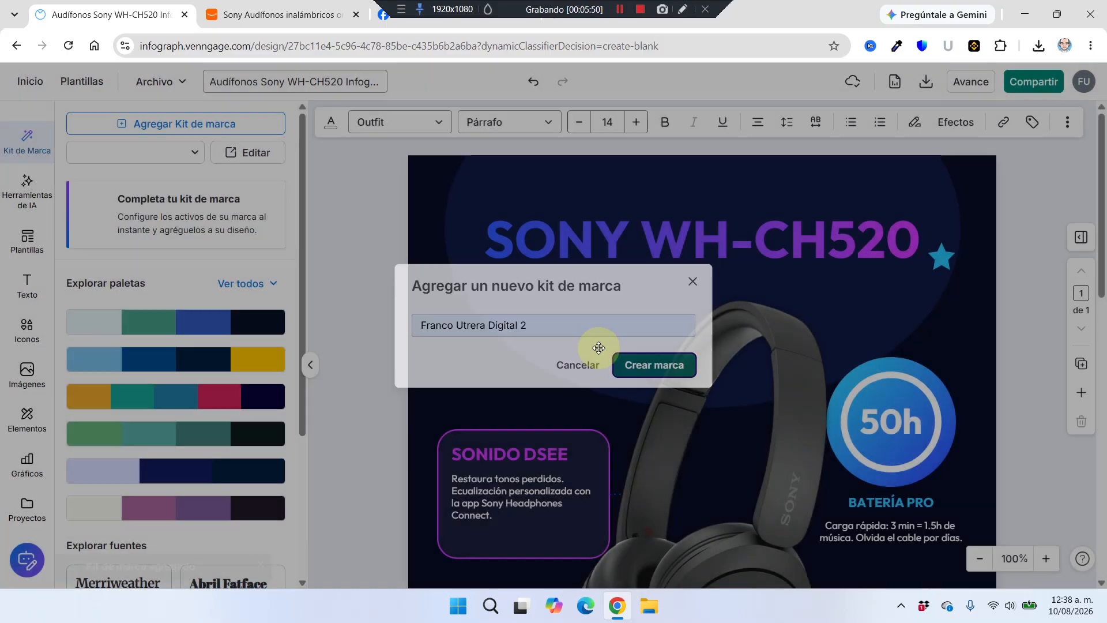
Step: Look over the suggested colour palettes and font pairings for the new brand kit
scroll(203, 346, "down", 5)
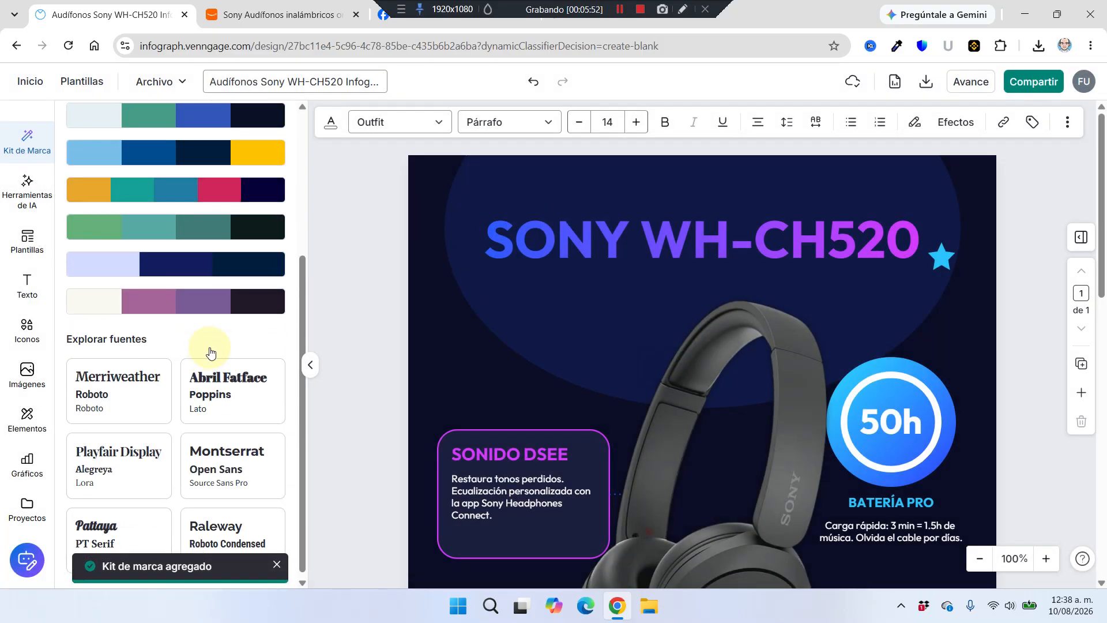
scroll(210, 350, "up", 5)
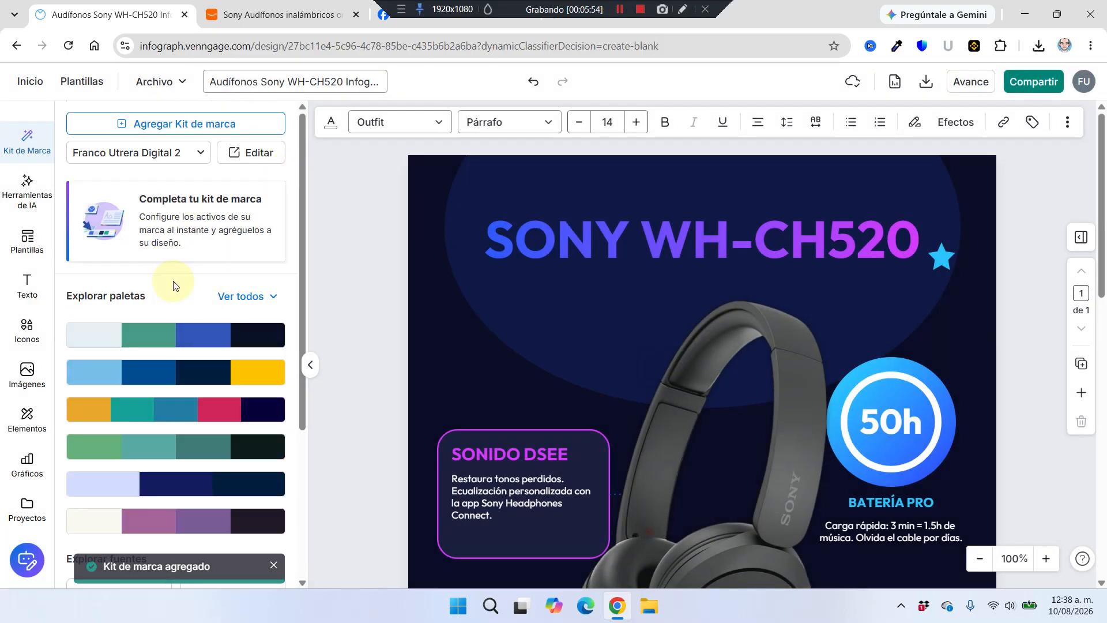
scroll(175, 286, "down", 3)
scroll(119, 343, "down", 1)
scroll(161, 316, "up", 4)
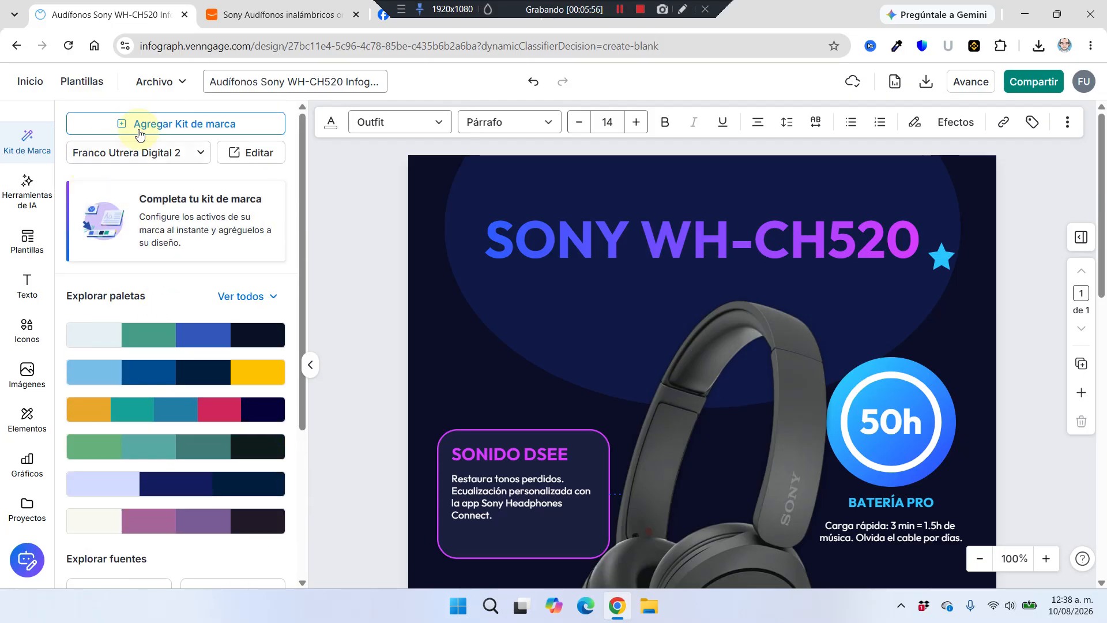
Step: Open the middle of the three brand kits in brand management and add a light grey #E6E6E6 swatch to its colours
left_click(257, 155)
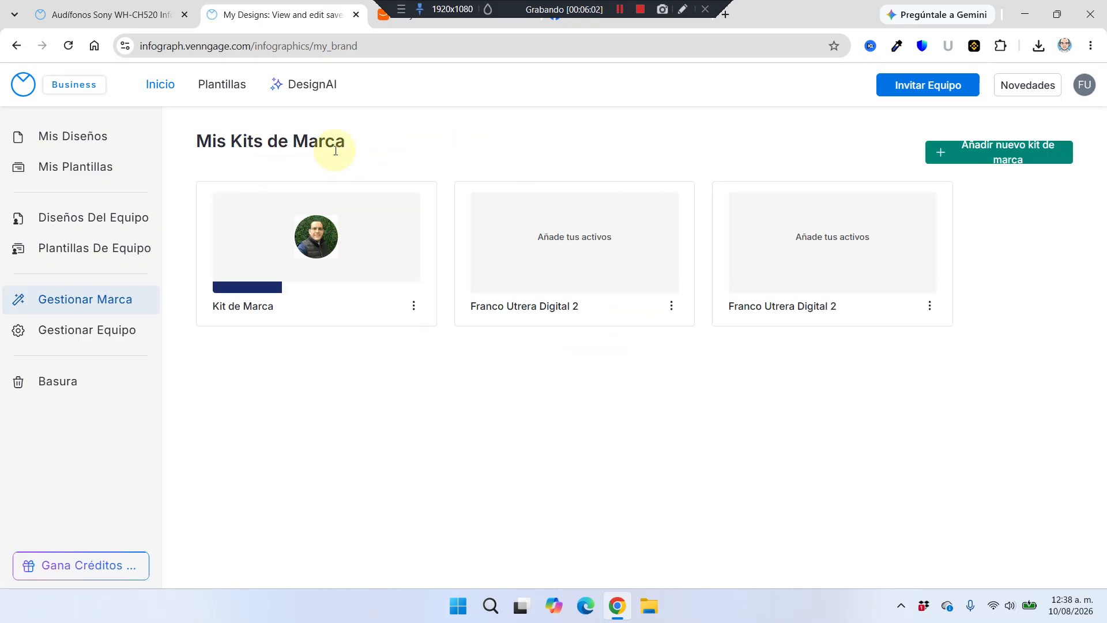
left_click(633, 243)
scroll(612, 222, "down", 5)
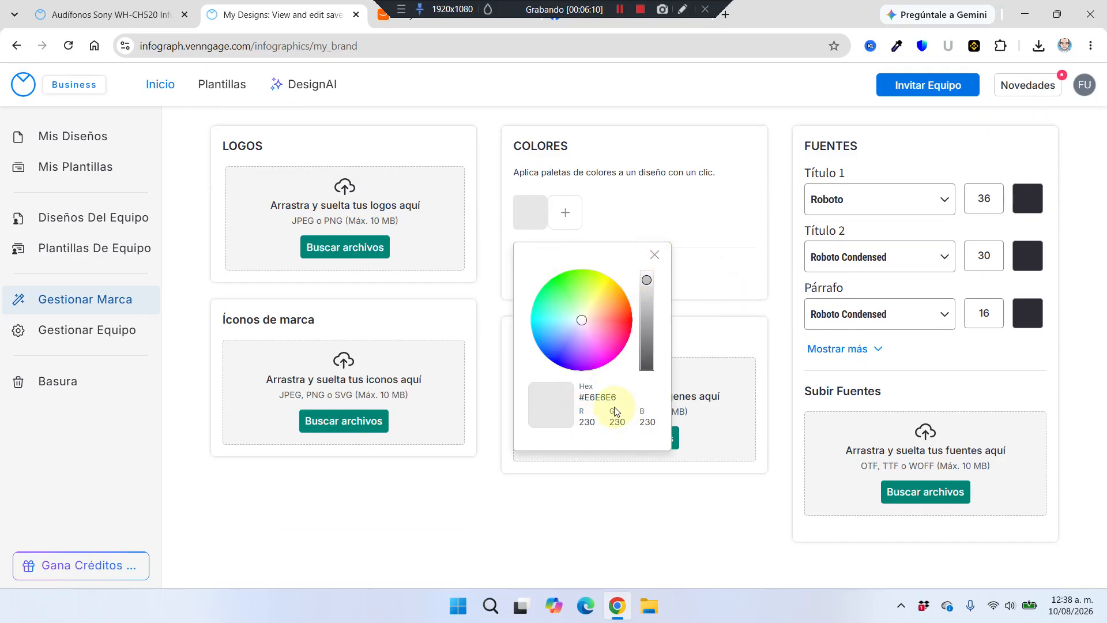
left_click(658, 259)
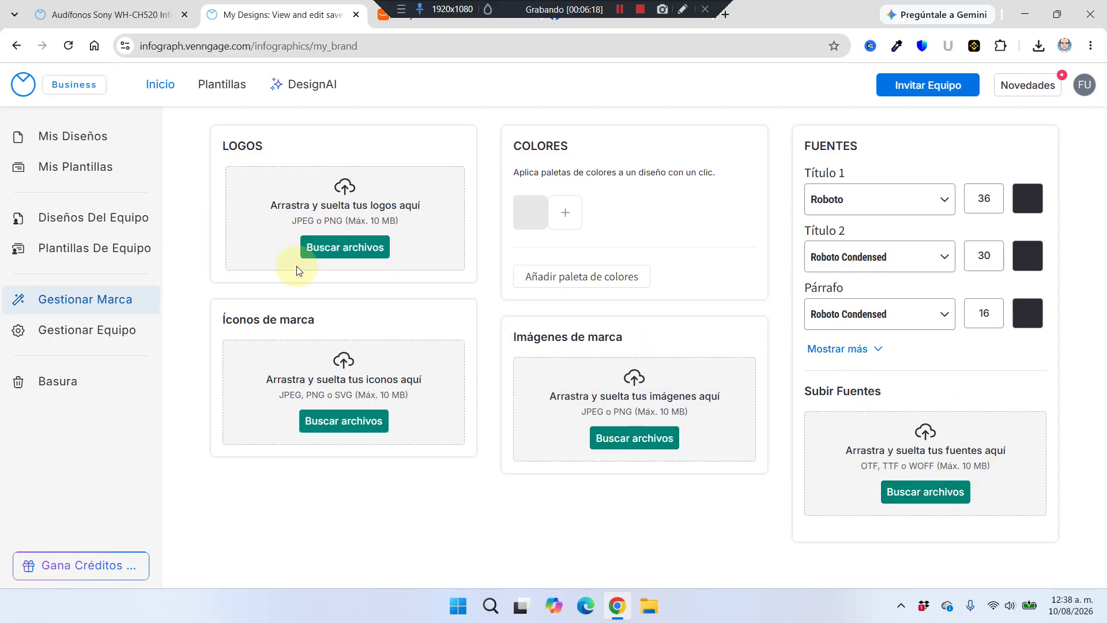
scroll(372, 126, "up", 2)
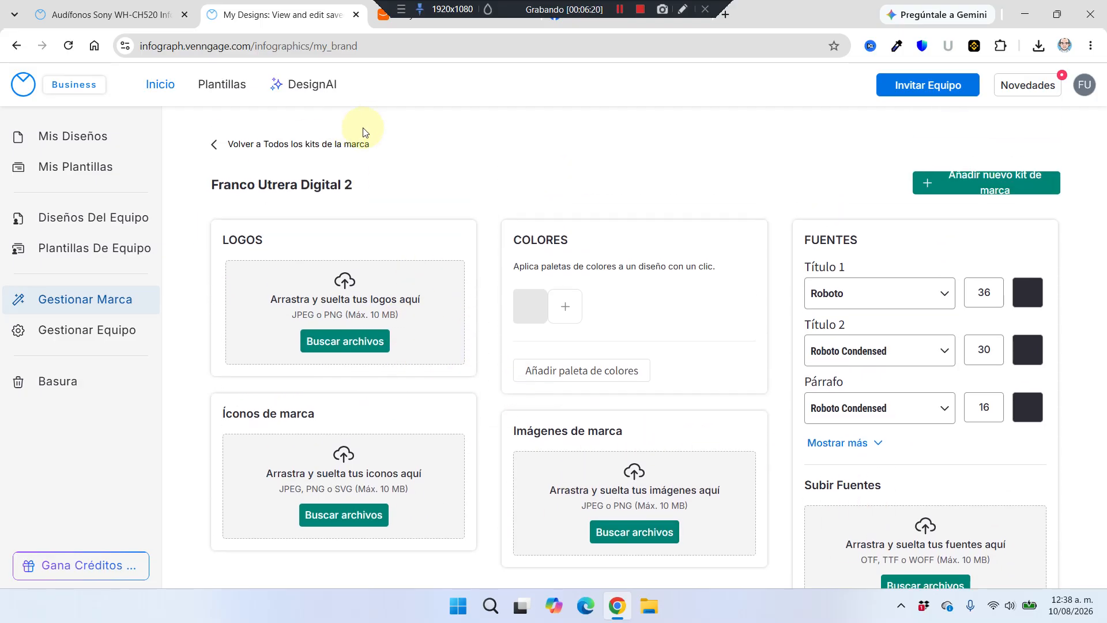
Step: Examine the logo, colours, images and fonts stored in "Kit de Marca", then return to the infographic editor
left_click(214, 144)
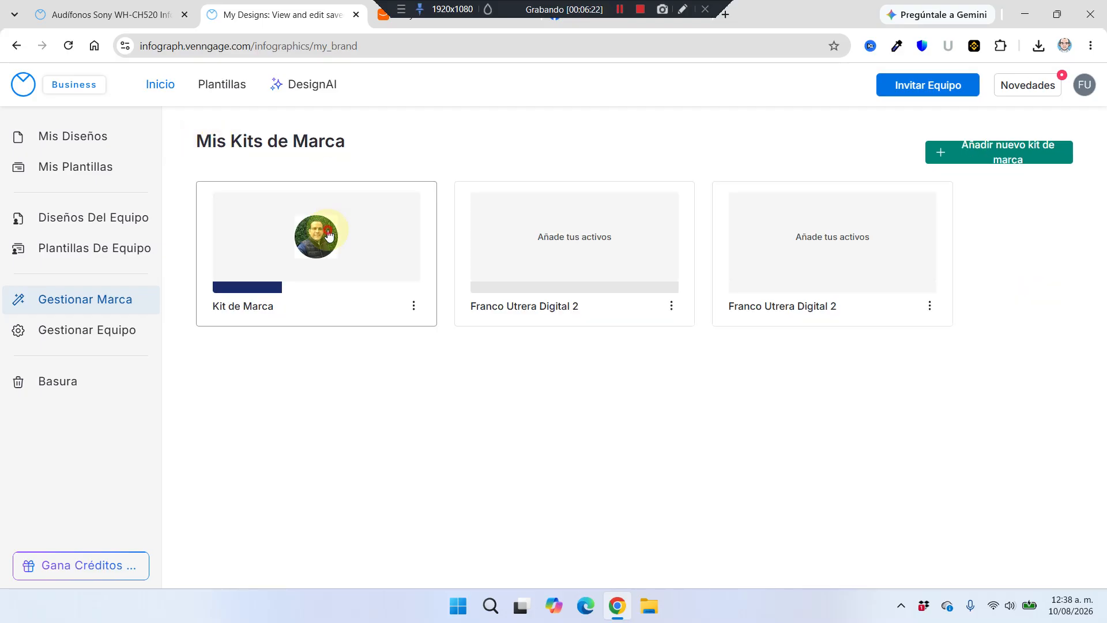
left_click(326, 237)
scroll(463, 248, "down", 2)
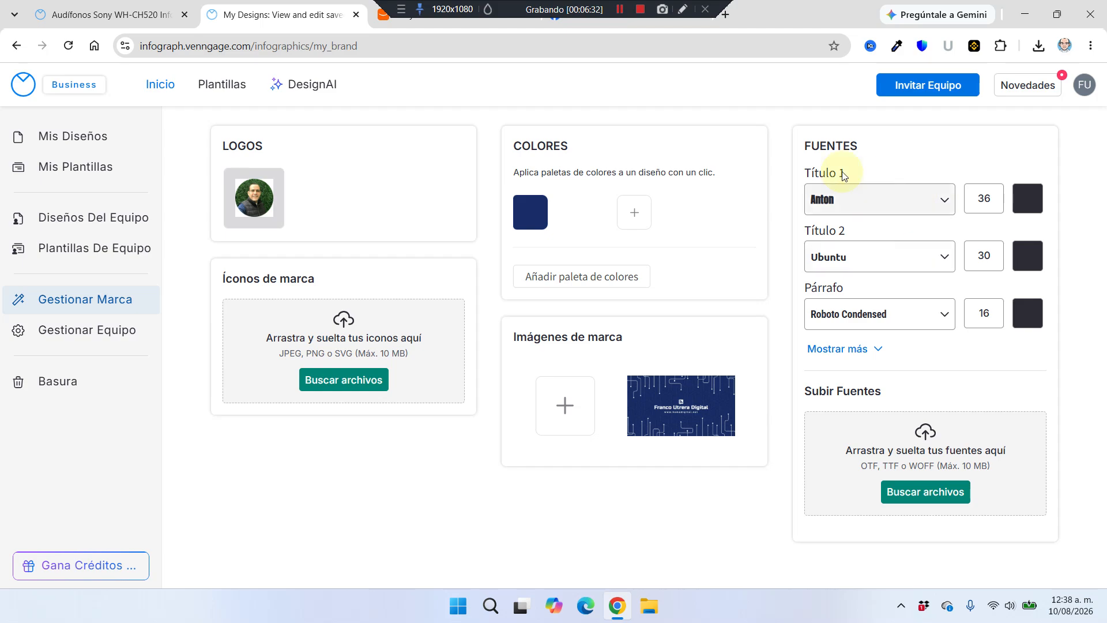
scroll(323, 231, "up", 2)
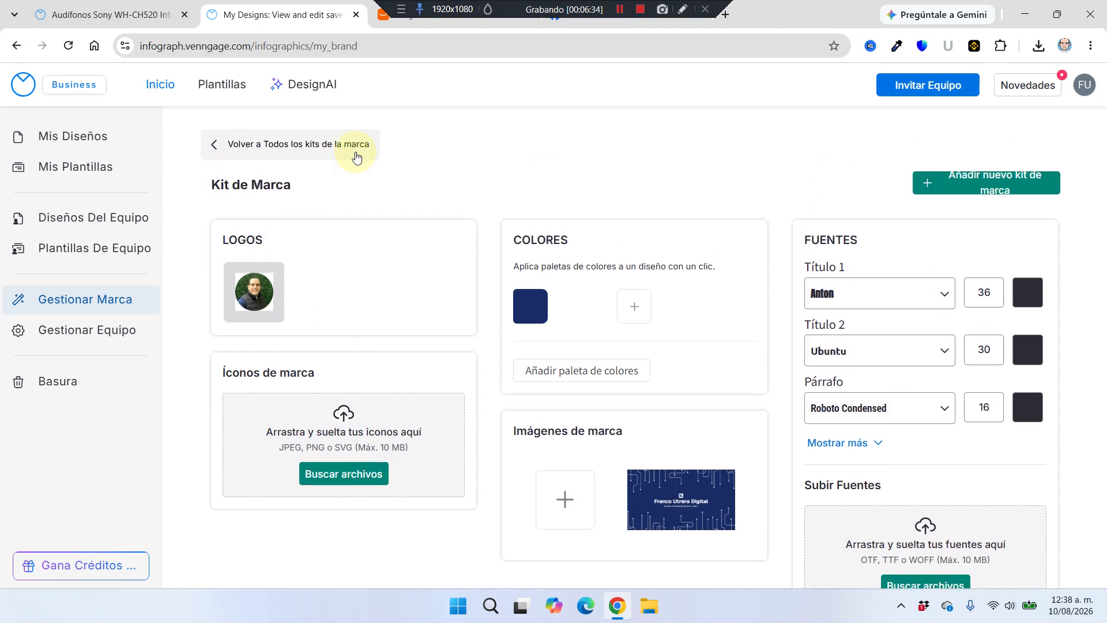
left_click(203, 143)
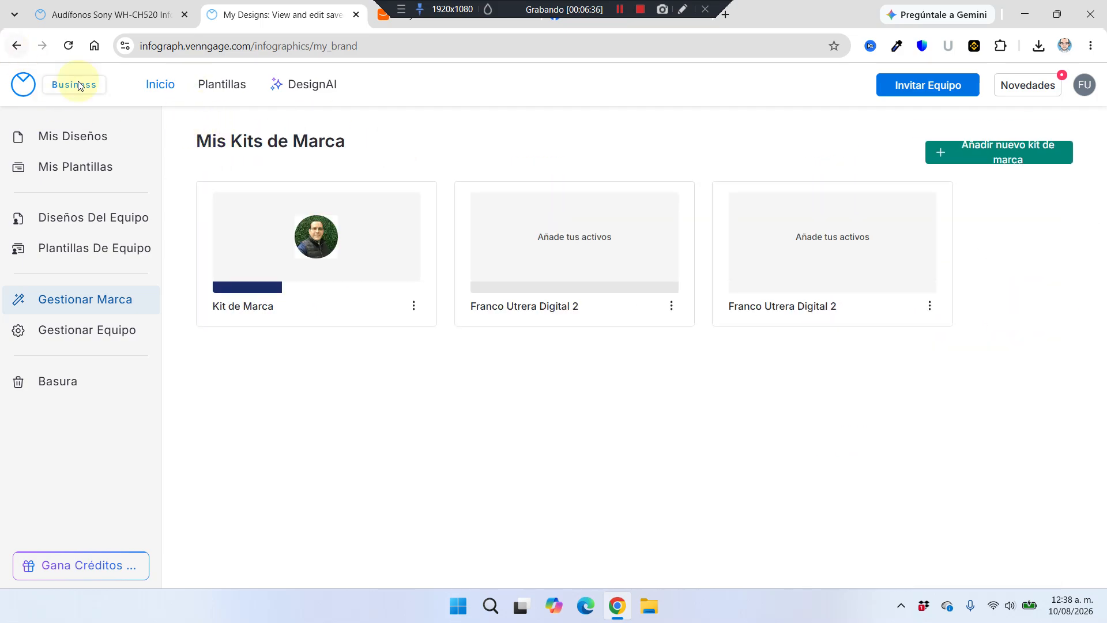
key("ctrl+w")
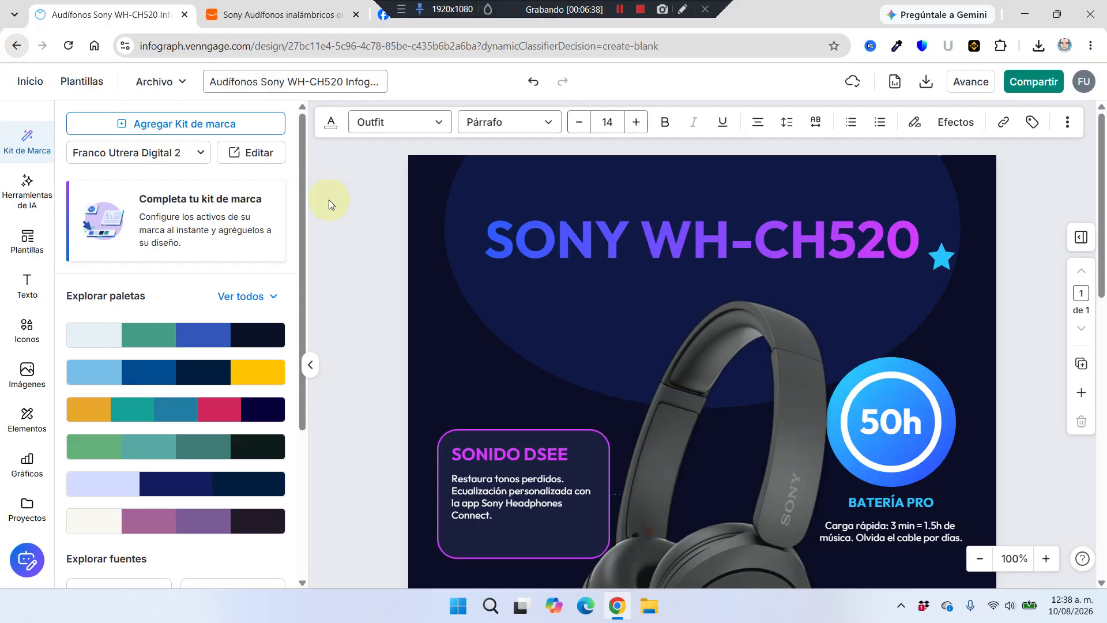
Step: Switch the active brand kit to "Kit de Marca" and apply the brand to the infographic with AI
left_click(205, 153)
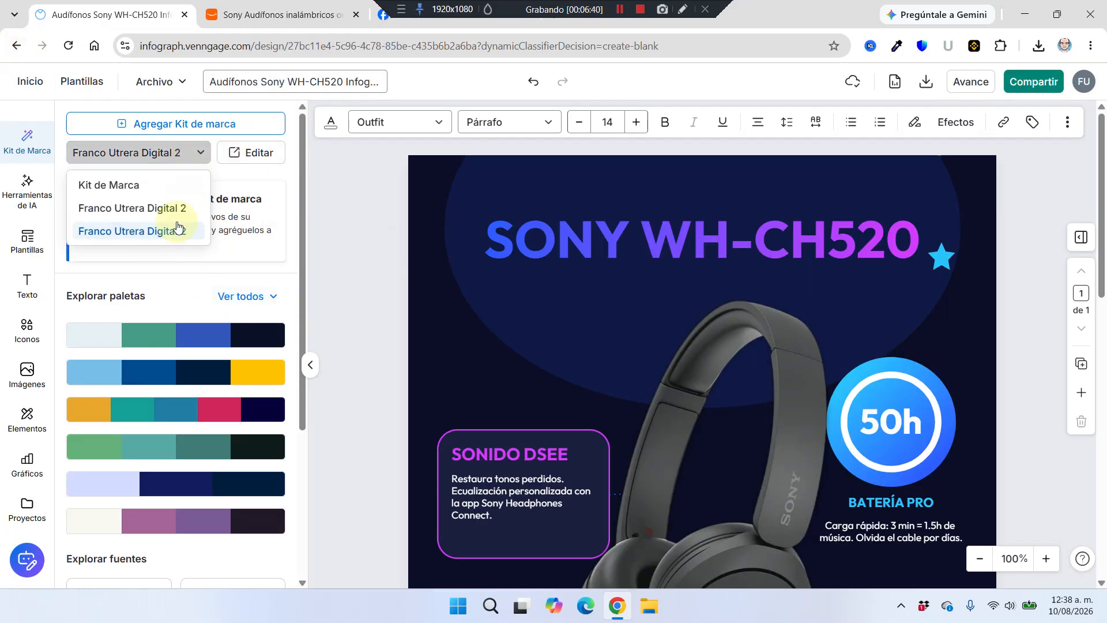
left_click(157, 185)
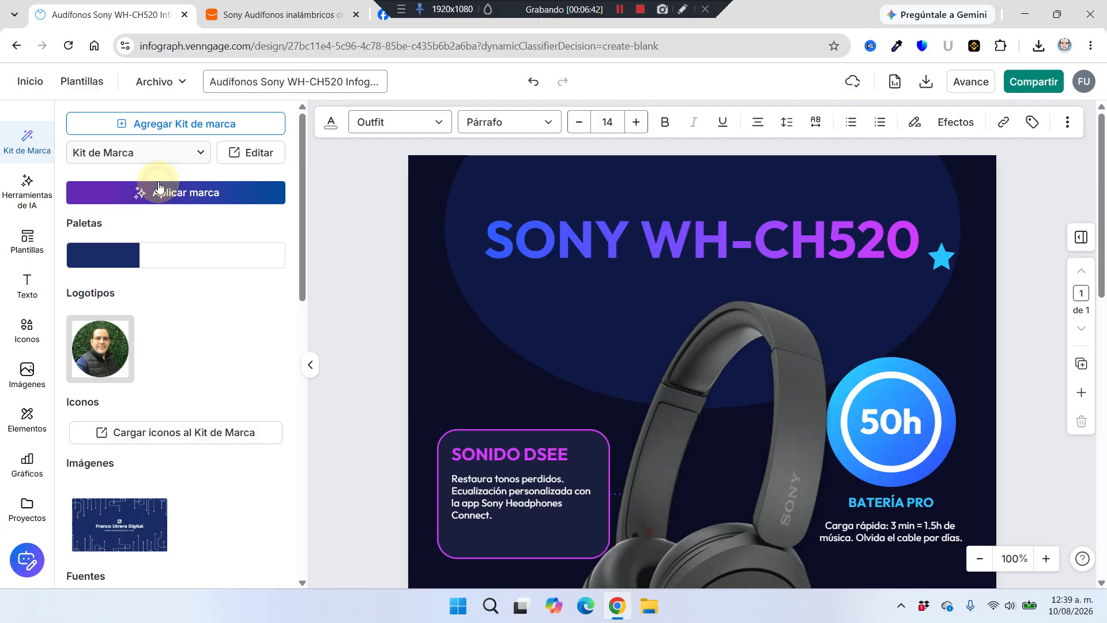
left_click(216, 198)
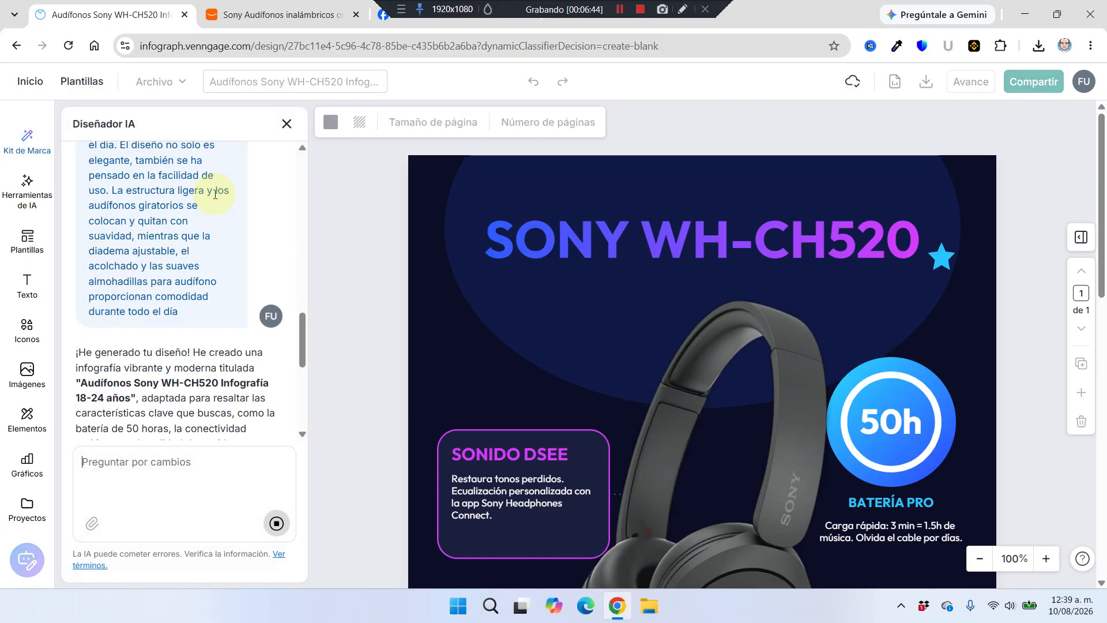
Step: Review the rebranded infographic from the title through the feature cards to the comfort block and footer
scroll(910, 311, "down", 7)
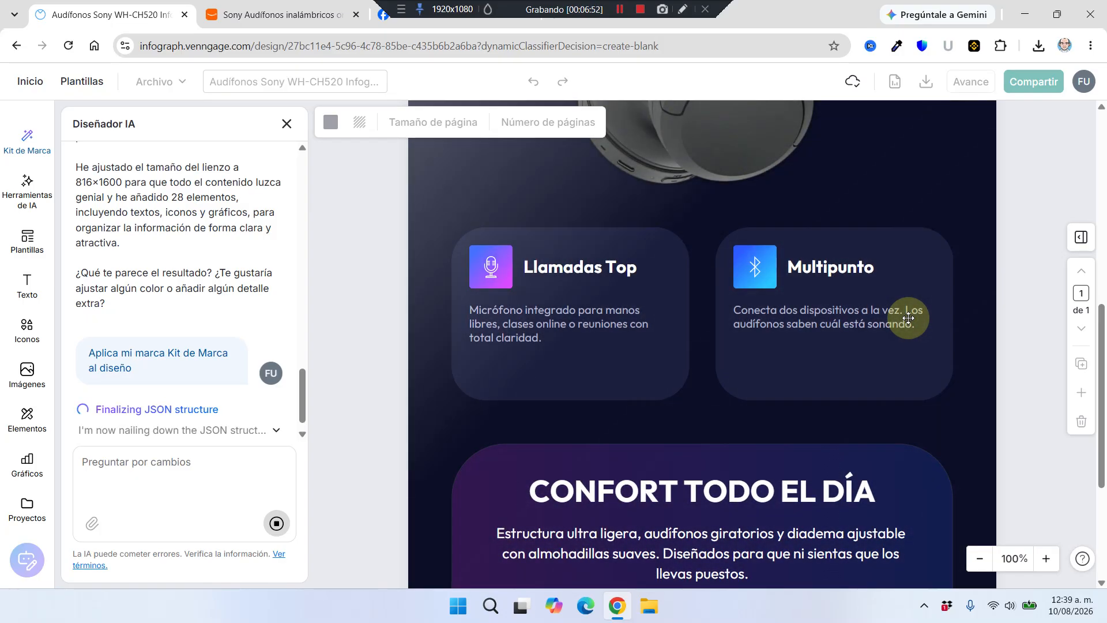
scroll(862, 346, "down", 4)
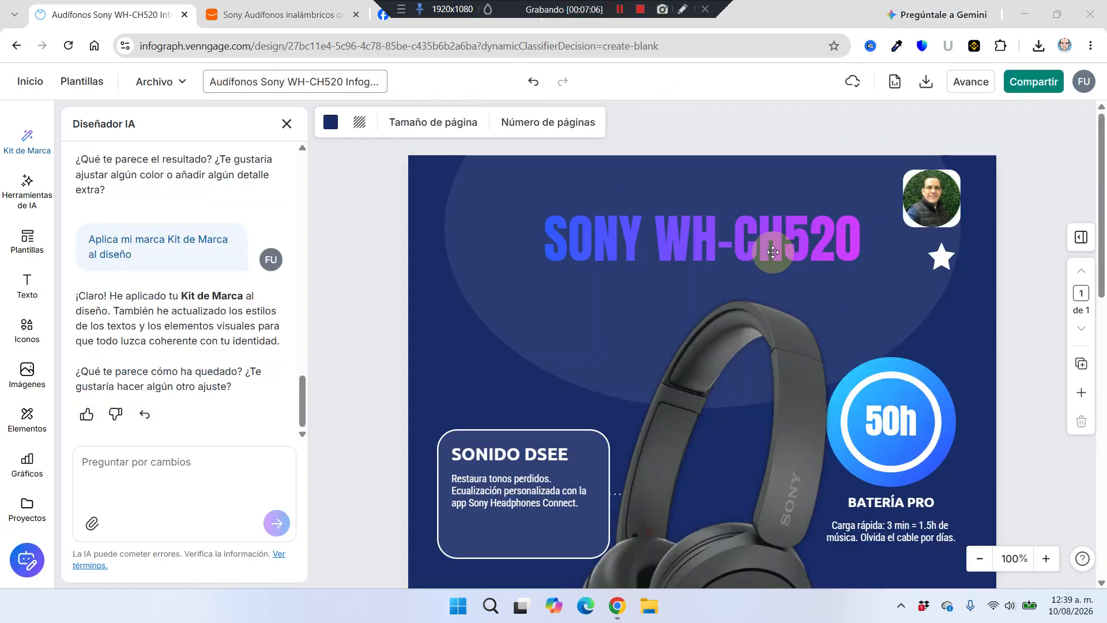
scroll(773, 251, "down", 5)
scroll(787, 286, "down", 6)
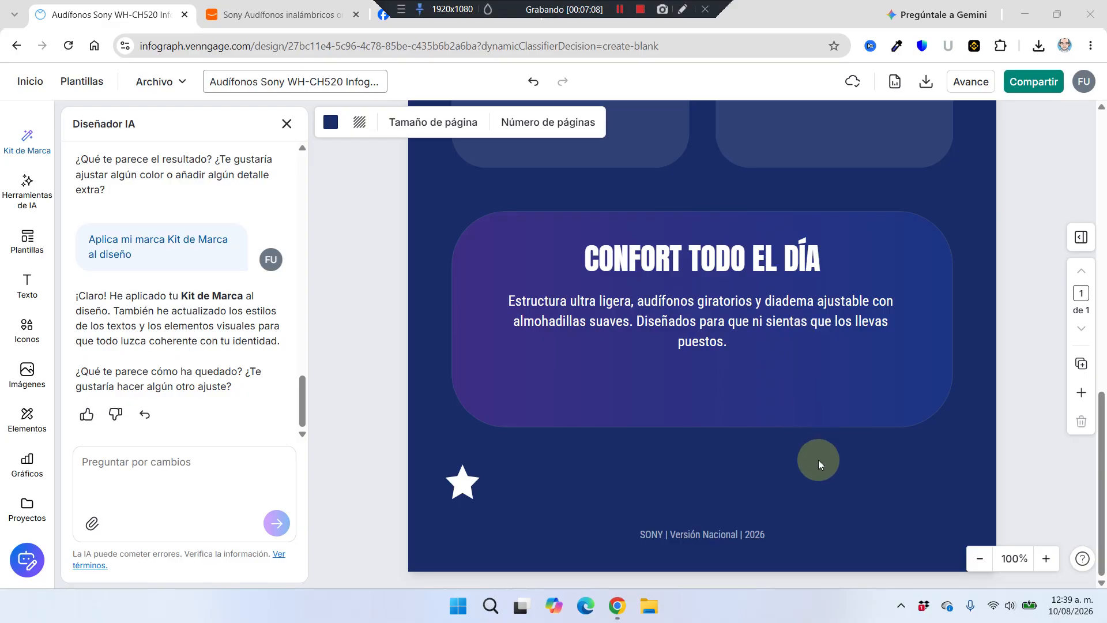
scroll(819, 456, "up", 4)
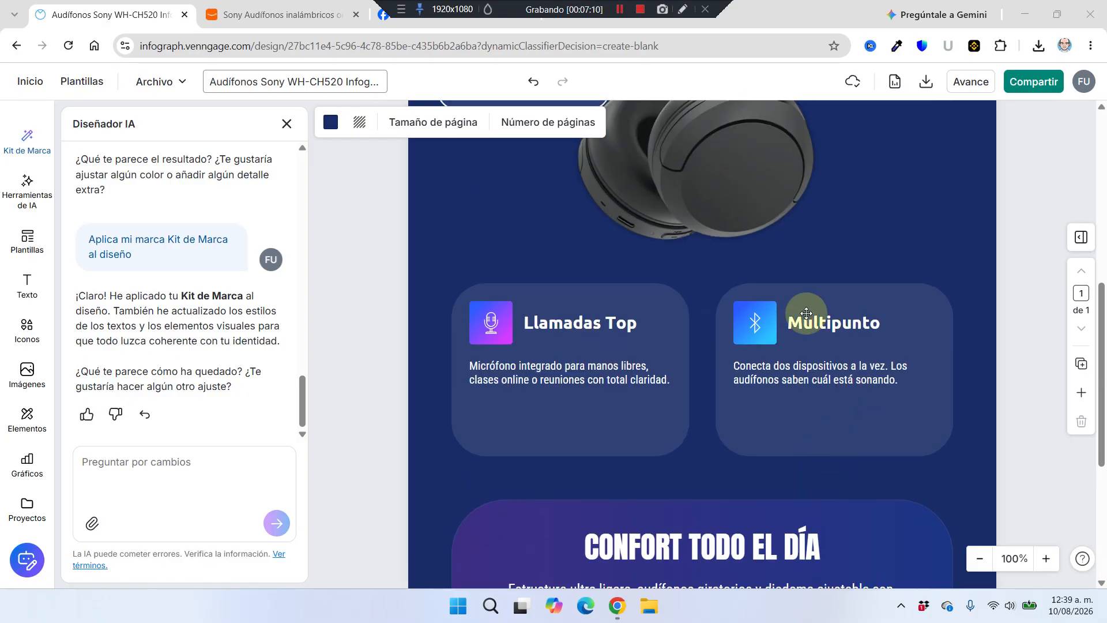
Step: Delete the circular portrait logo from the infographic's upper corner
scroll(725, 376, "up", 5)
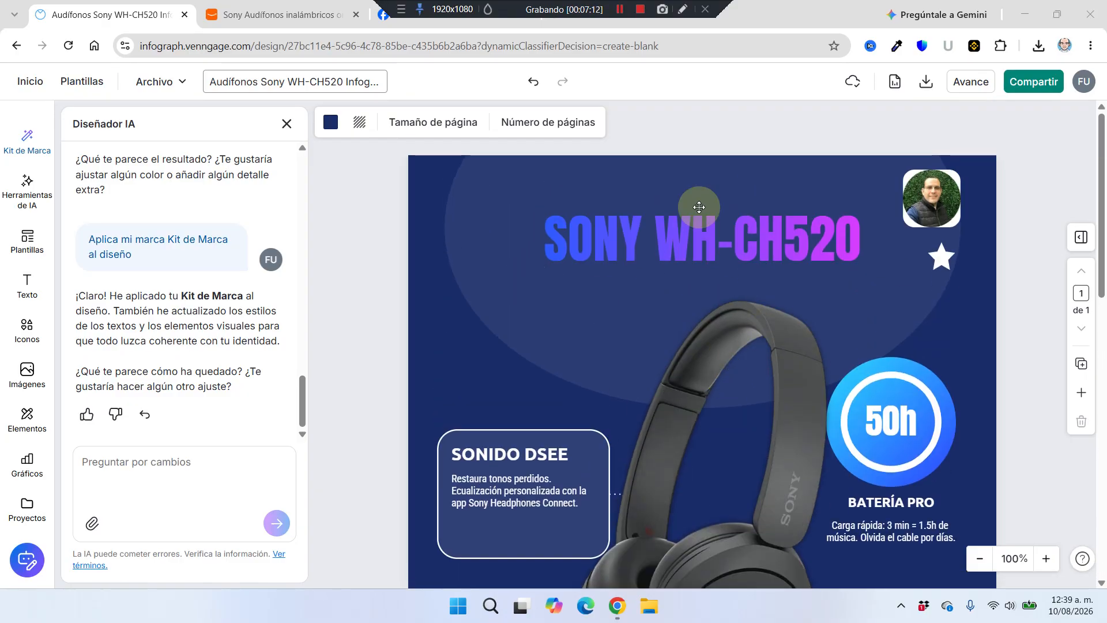
left_click(951, 189)
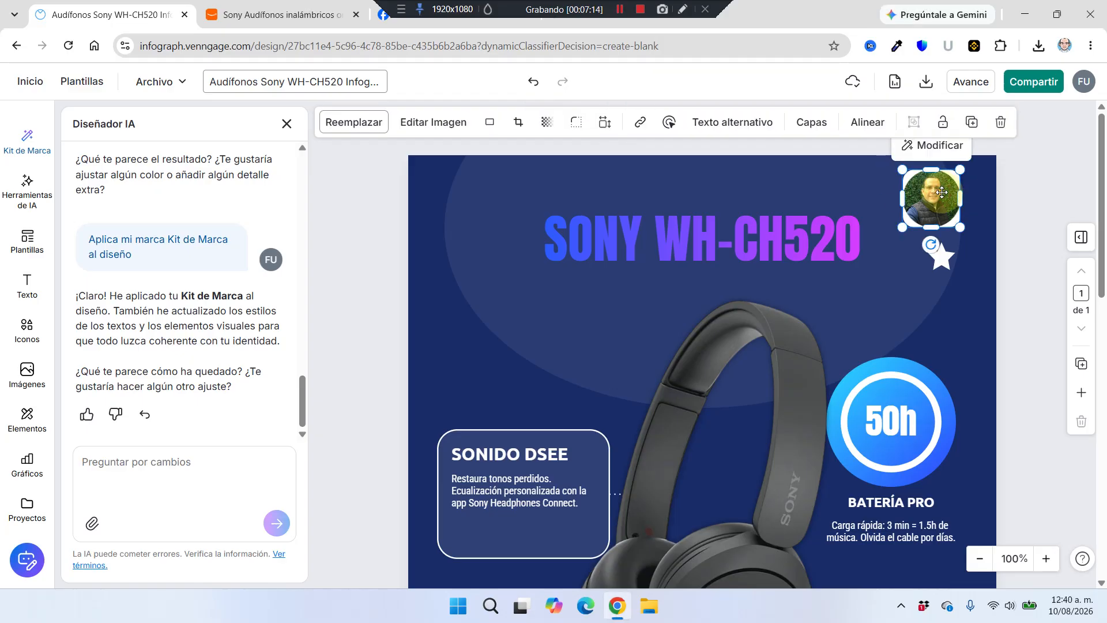
key("Delete")
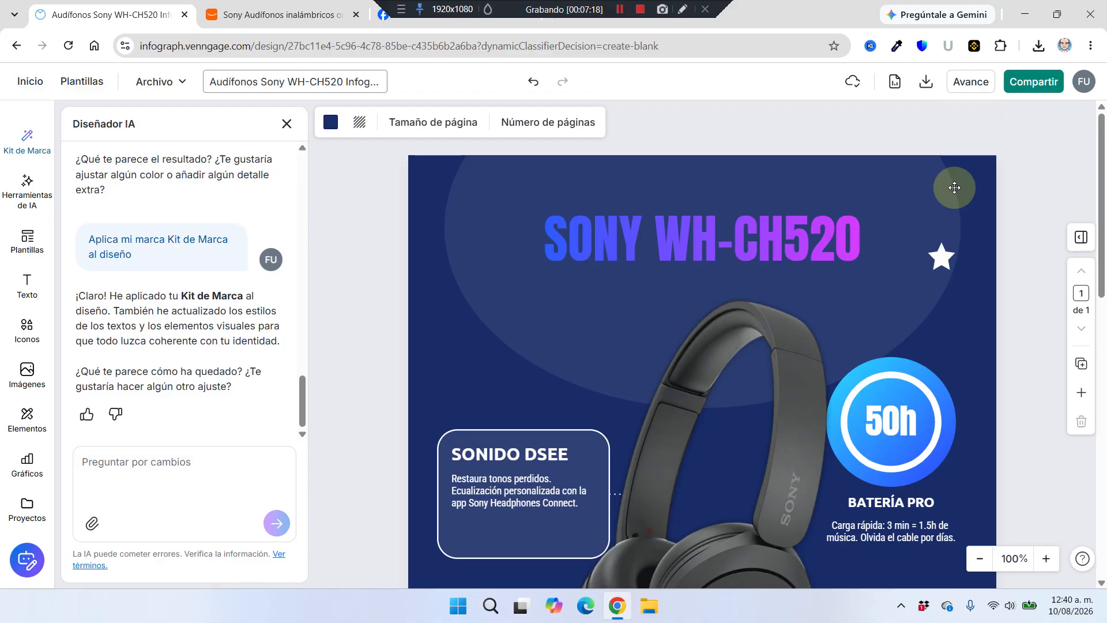
Step: Undo the logo deletion and the brand kit application, and check the restored infographic from title to footer
left_click(536, 81)
left_click(532, 83)
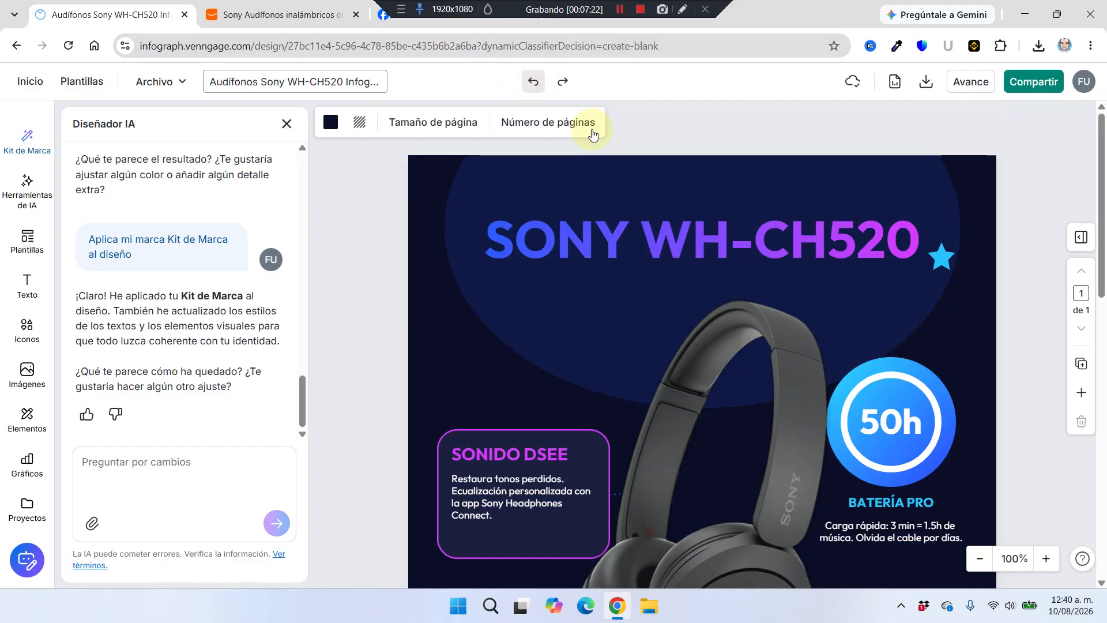
scroll(747, 240, "down", 10)
scroll(780, 497, "down", 3)
scroll(786, 460, "up", 13)
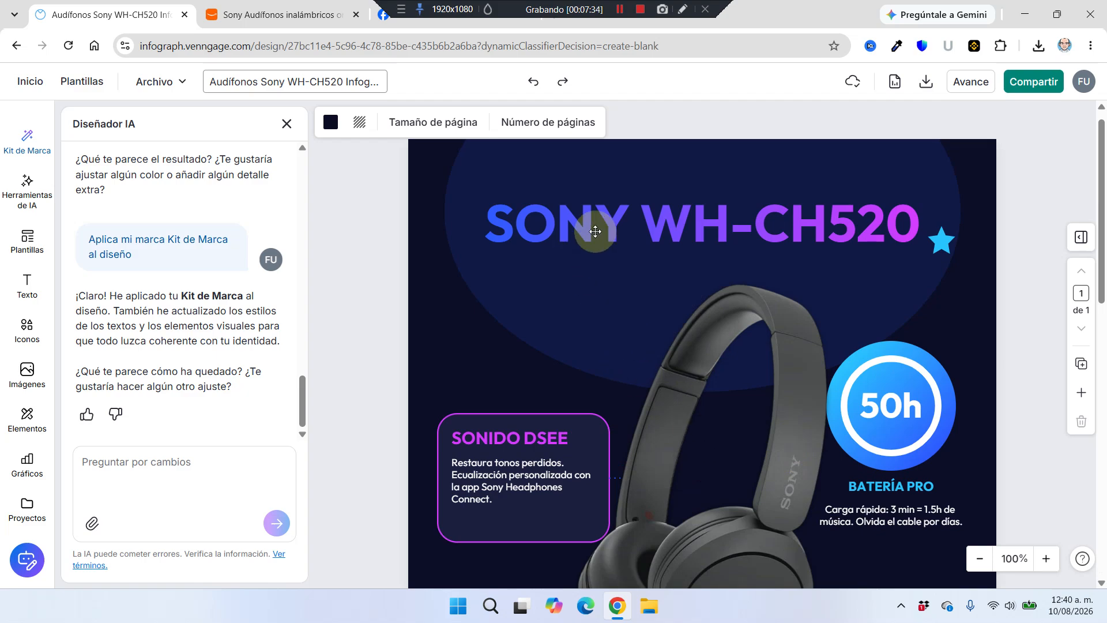
Step: Download the infographic as a standard PNG into the folder "Nueva carpeta (5)" and close the download dialog
left_click(924, 82)
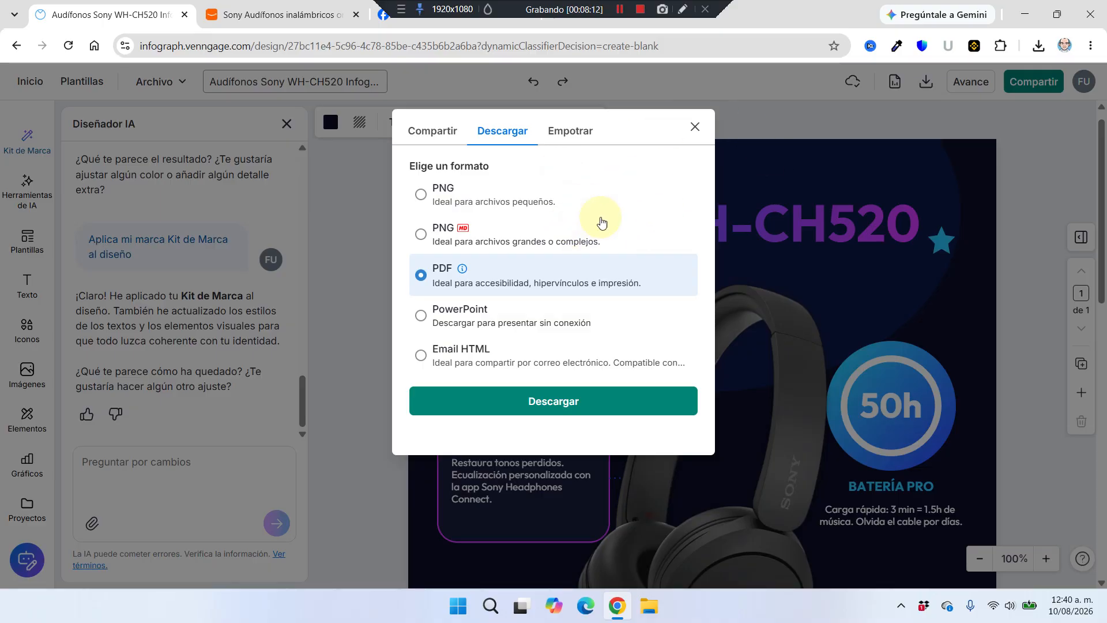
left_click(471, 197)
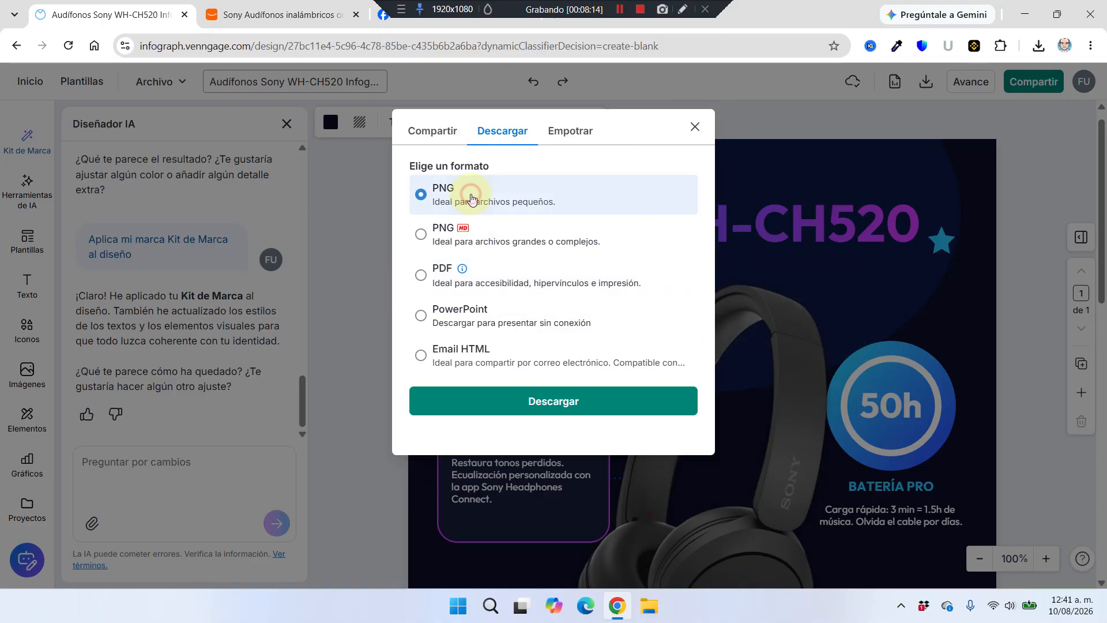
left_click(611, 400)
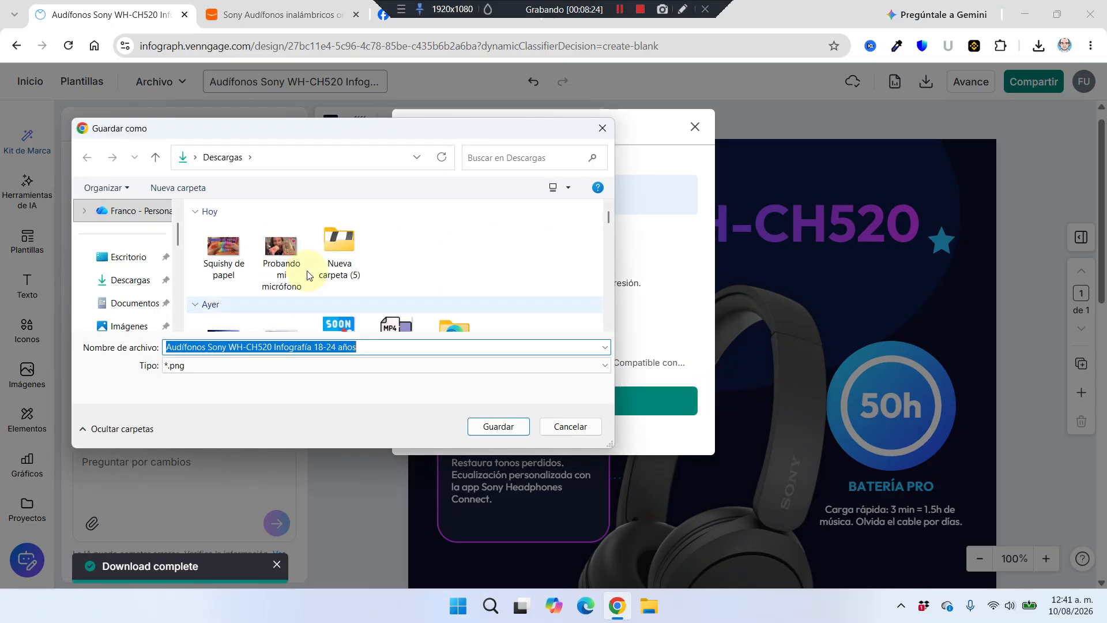
left_click(346, 245)
left_click(496, 430)
left_click(497, 428)
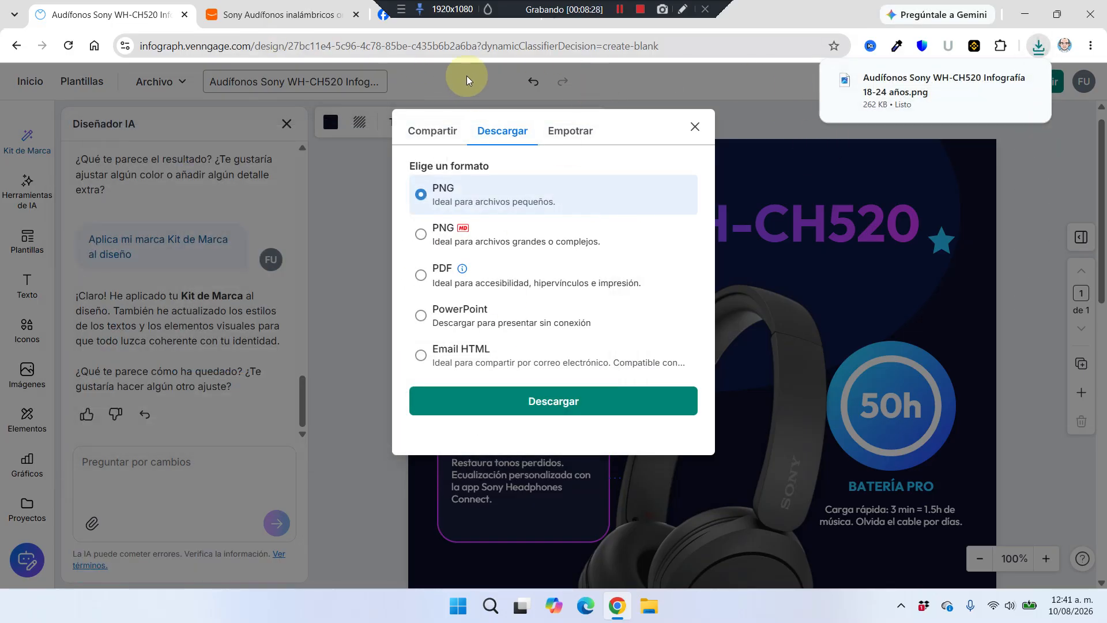
left_click(695, 126)
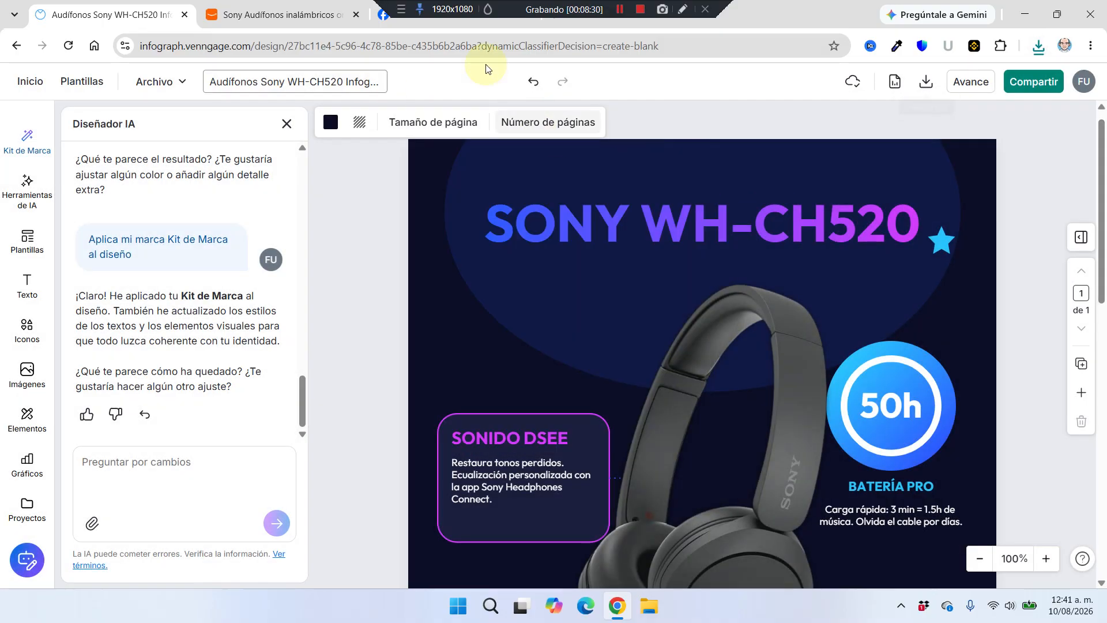
Step: Switch to the Sapiensdigital Facebook page and start a photo post with the downloaded infographic PNG
left_click(389, 20)
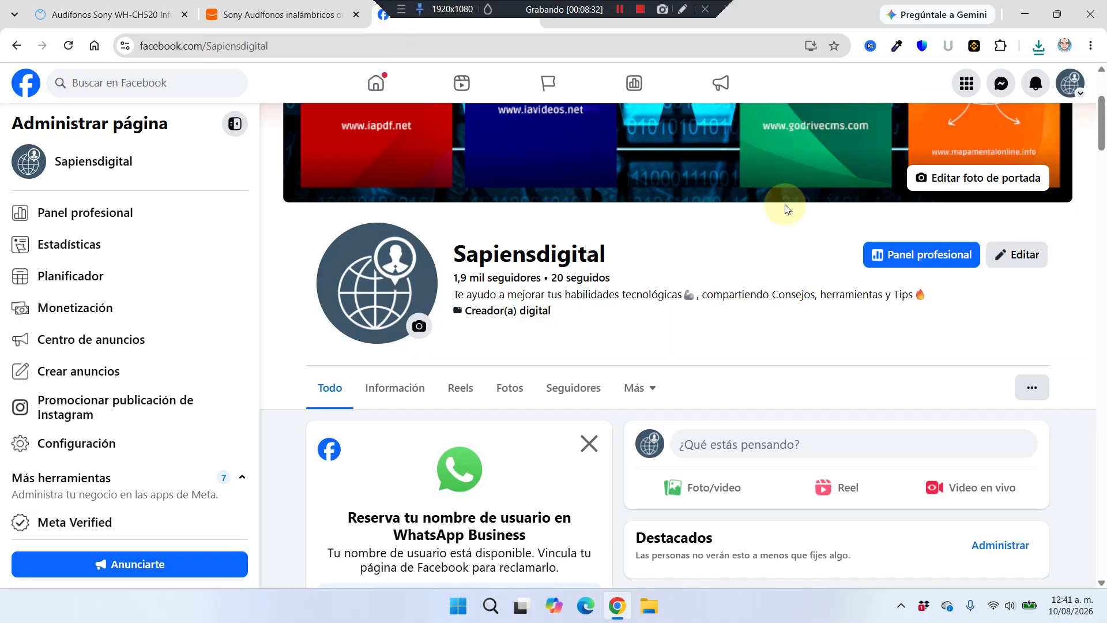
scroll(786, 208, "down", 2)
left_click(714, 346)
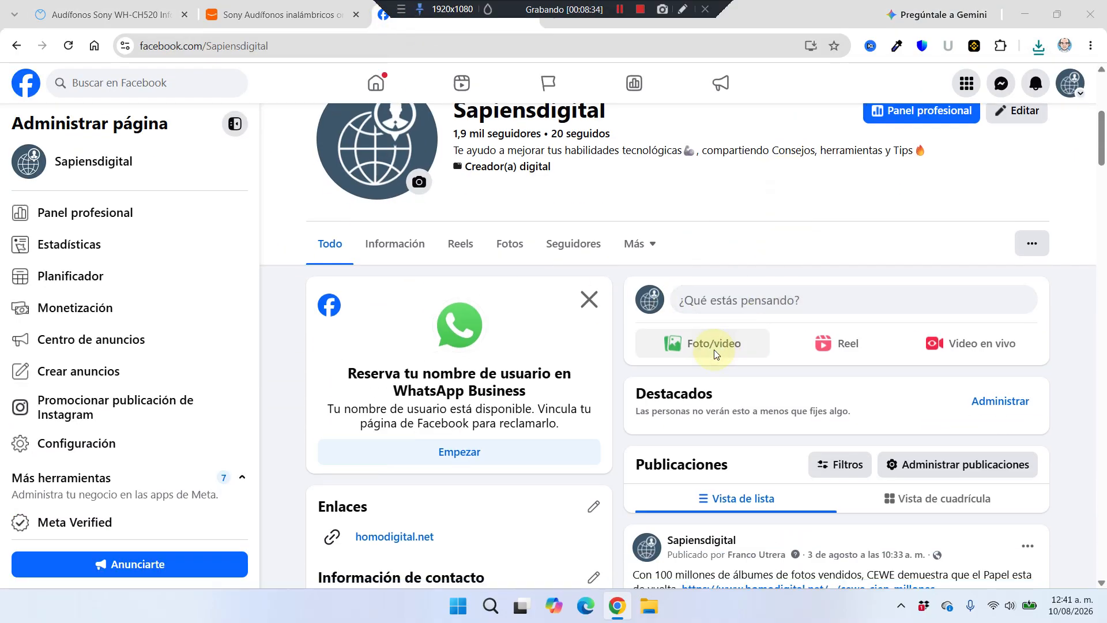
left_click(345, 250)
left_click(497, 426)
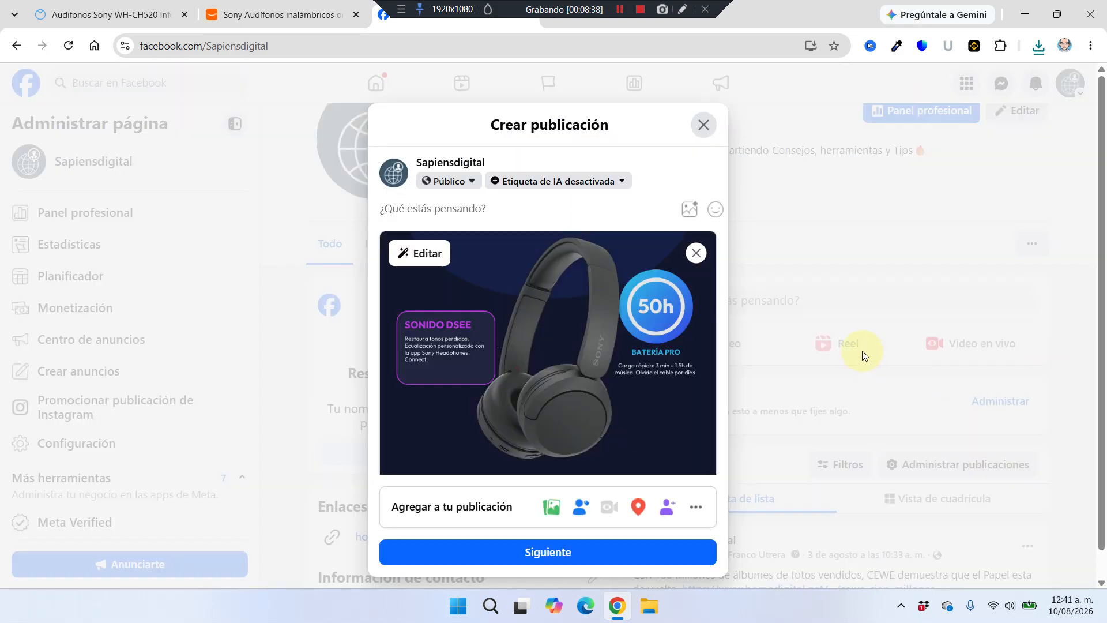
Step: Examine the infographic in the post preview and its photo editing options, then return to the post draft
scroll(562, 334, "down", 5)
scroll(593, 343, "up", 5)
scroll(593, 341, "up", 1)
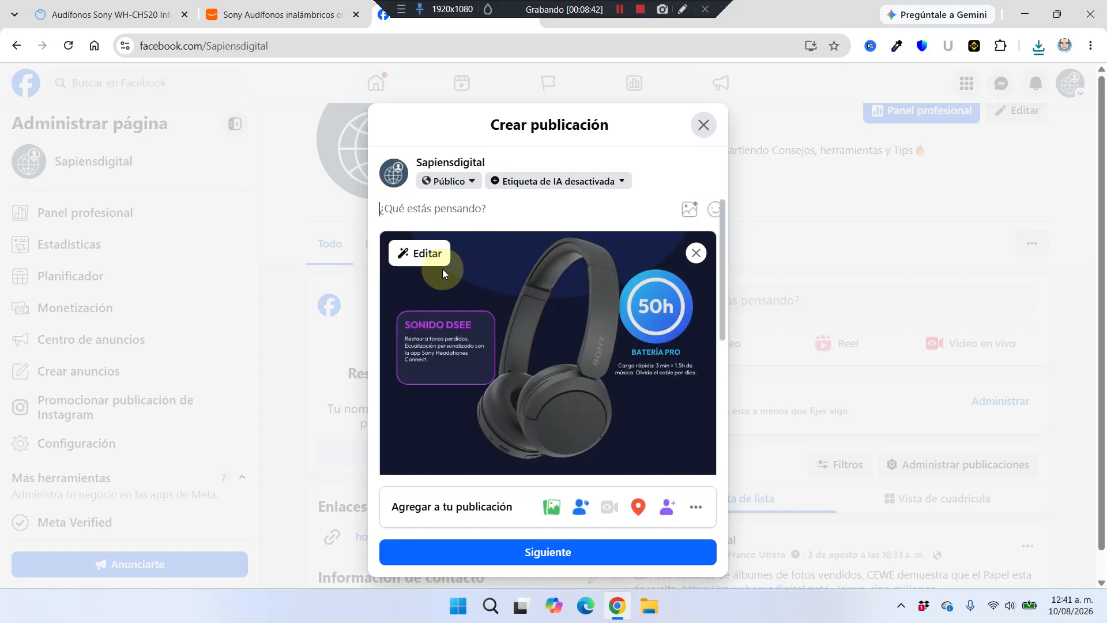
scroll(525, 266, "down", 4)
scroll(518, 259, "up", 5)
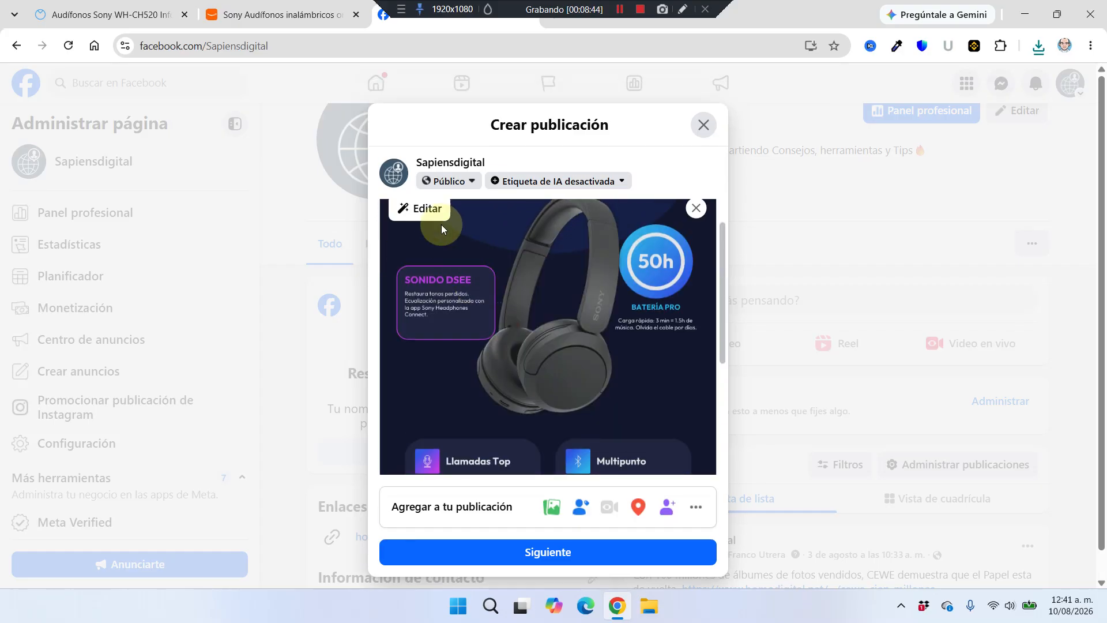
left_click(436, 257)
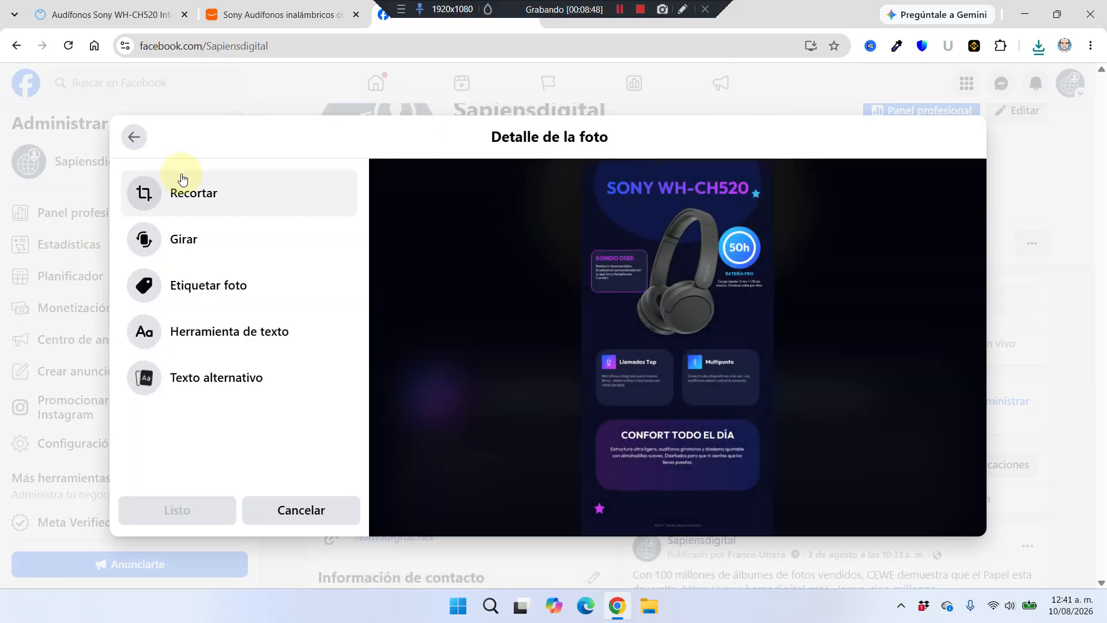
left_click(133, 138)
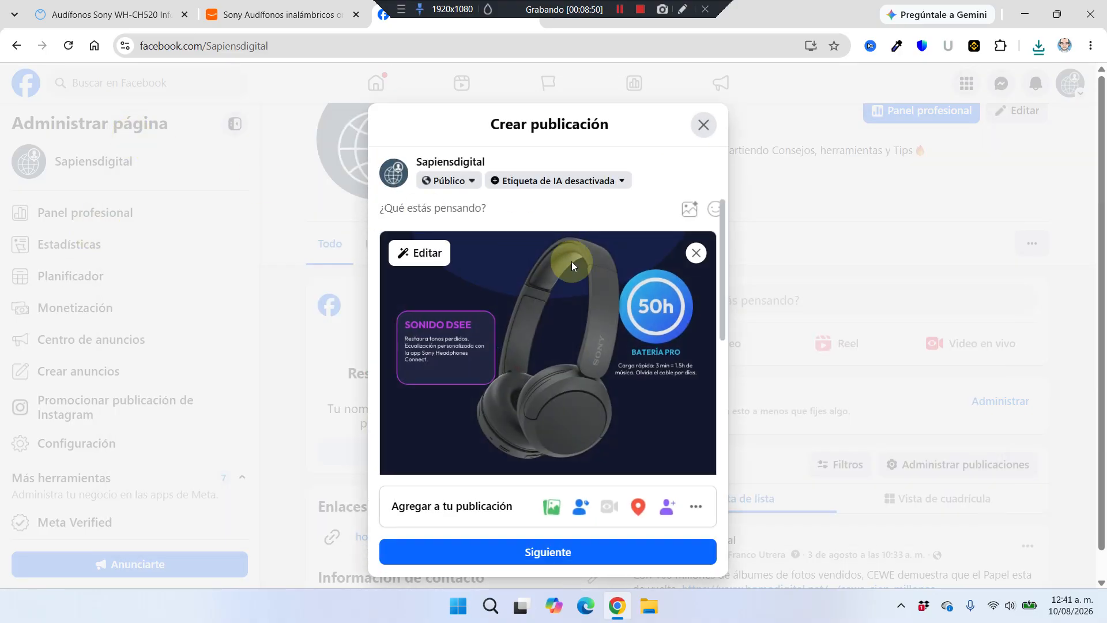
Step: Switch to the Amazon product page and copy "Sony Audífonos inalámbricos" from the headphones' title
left_click(475, 212)
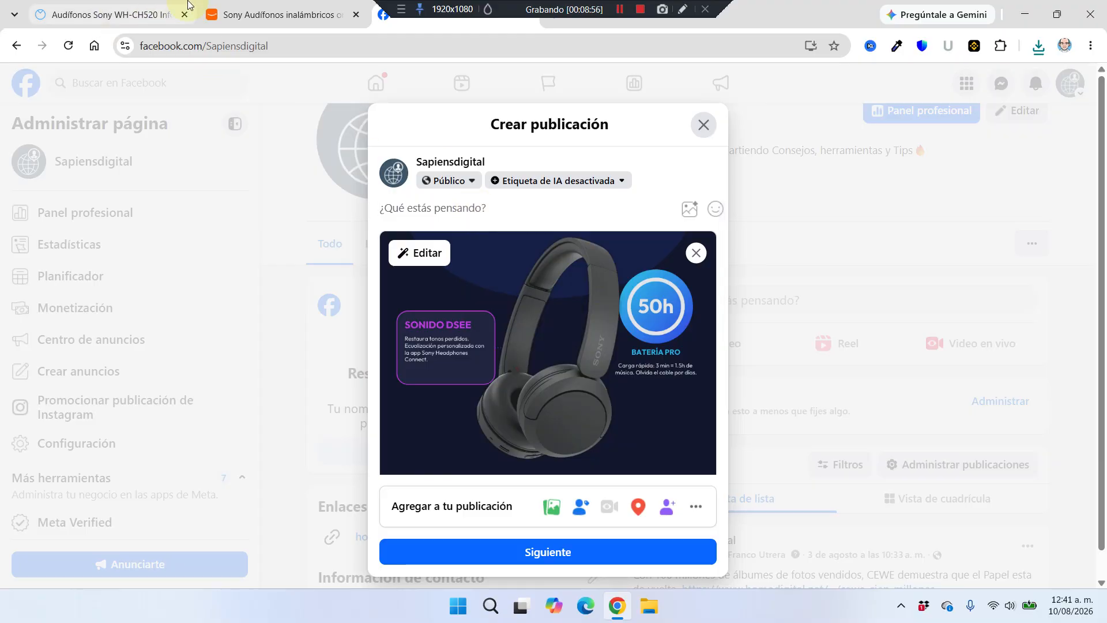
left_click(276, 15)
scroll(826, 200, "up", 10)
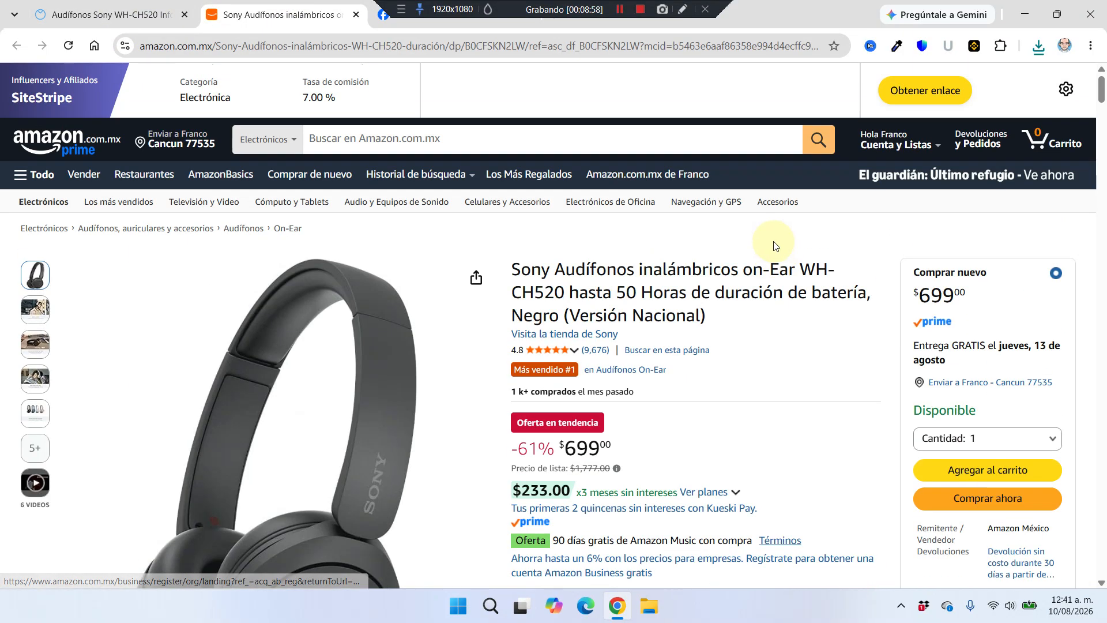
left_click_drag(516, 266, 735, 271)
left_click_drag(512, 268, 738, 260)
key("ctrl+c")
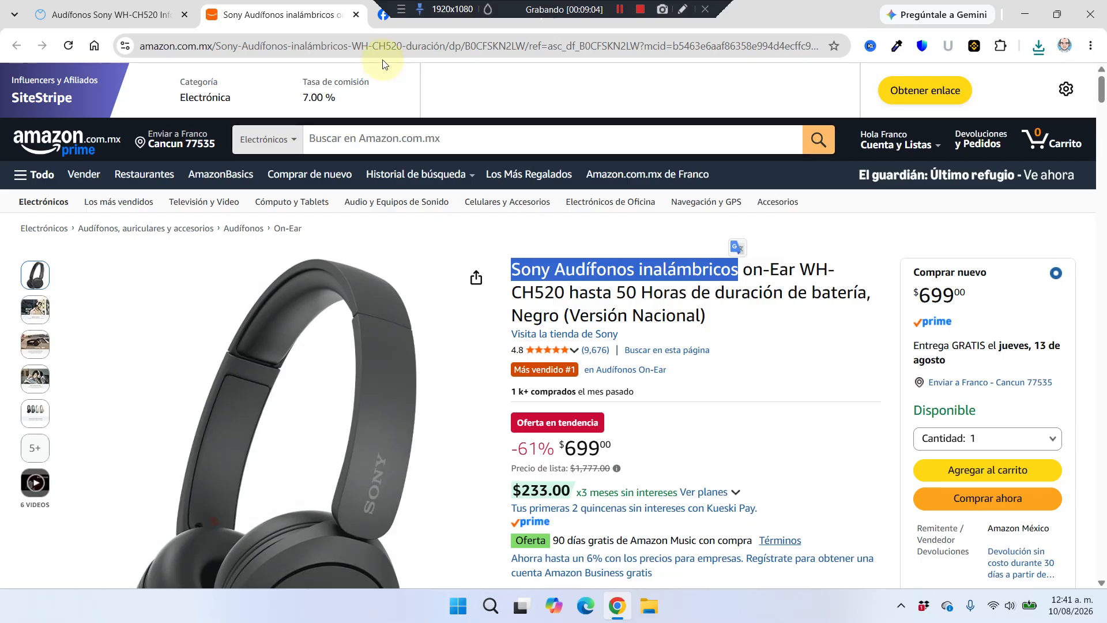
Step: Return to the Facebook post draft and write the caption "Los mejores Audífonos inalámbricos los tiene Sony", reusing the copied product words
left_click(385, 16)
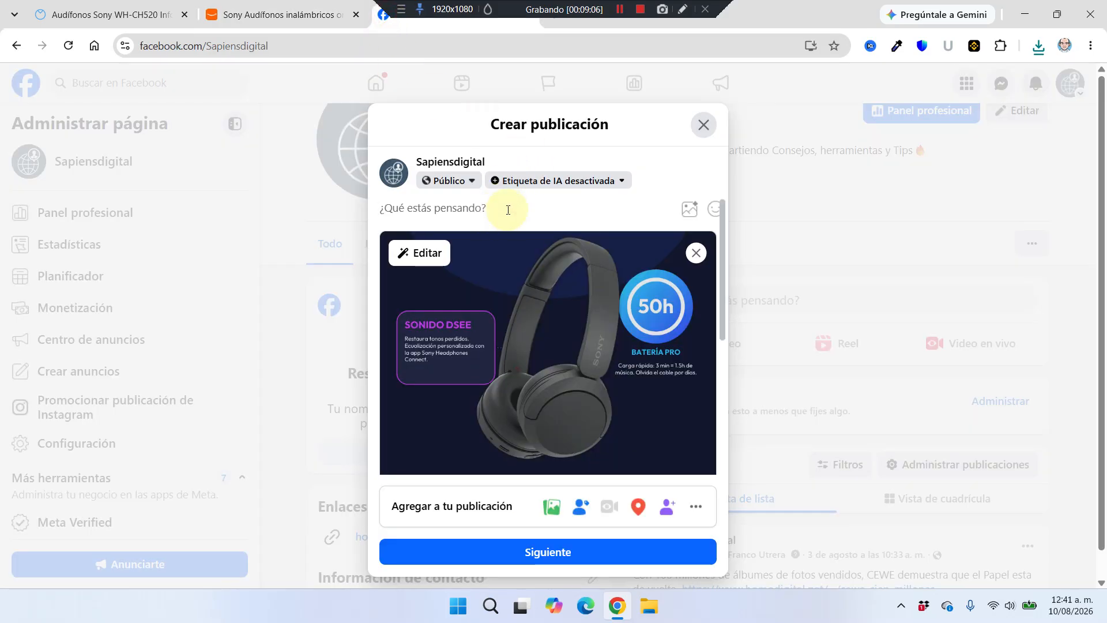
type("Los ")
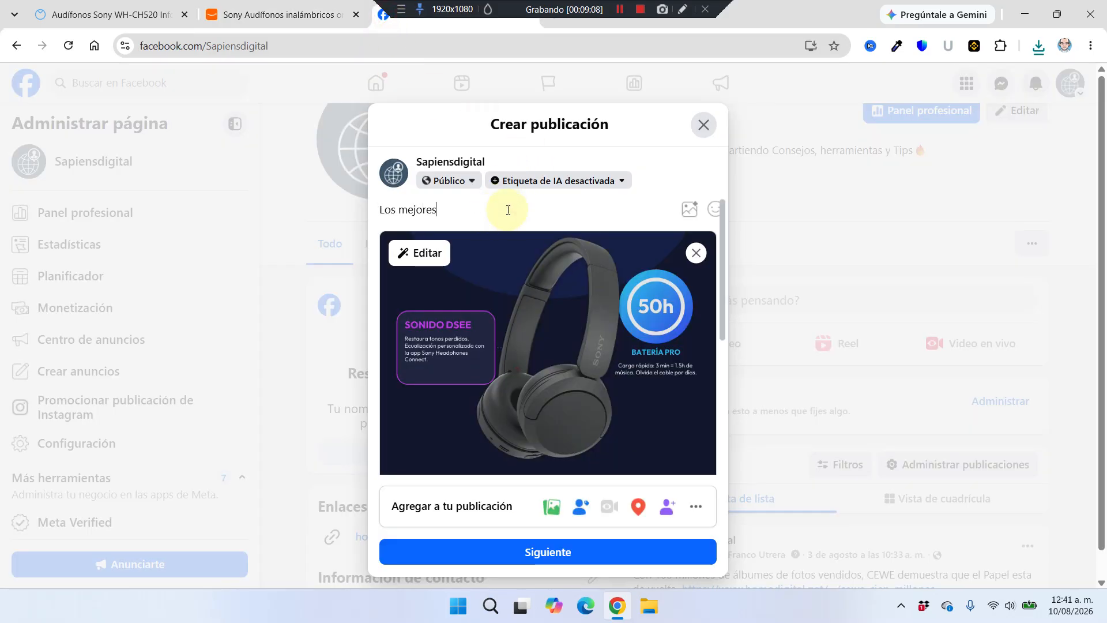
type("mejores")
key("ctrl+v")
double_click(451, 210)
key("BackSpace")
left_click(605, 214)
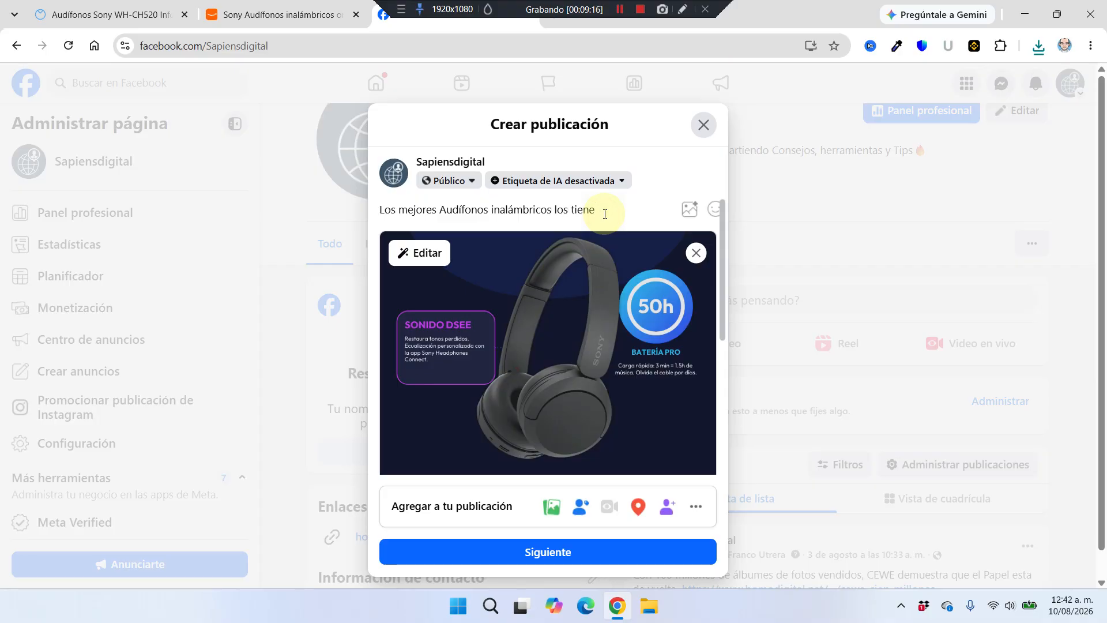
type("los tiene Sony")
Step: Check the rest of the attached infographic and publish the post immediately to the public audience
scroll(644, 262, "down", 5)
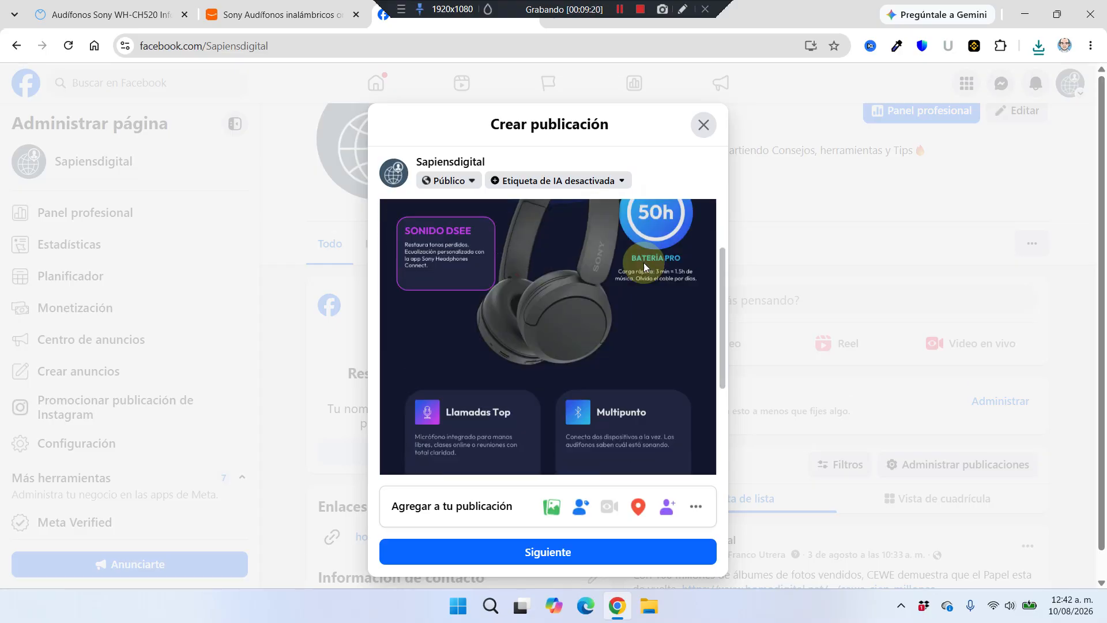
scroll(649, 346, "up", 3)
scroll(655, 435, "down", 3)
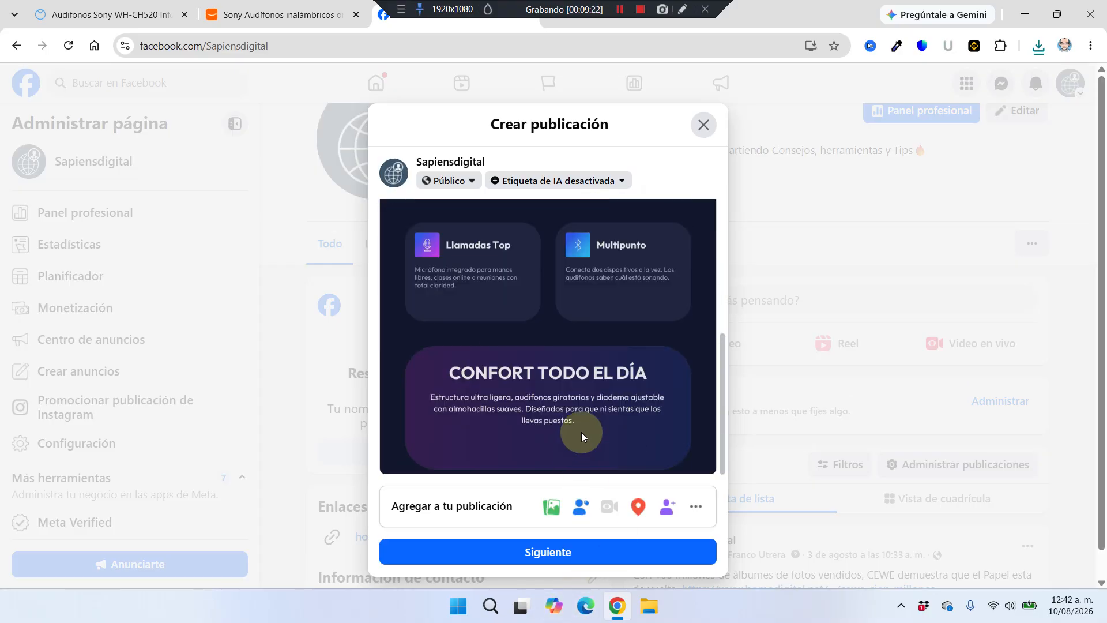
left_click(612, 554)
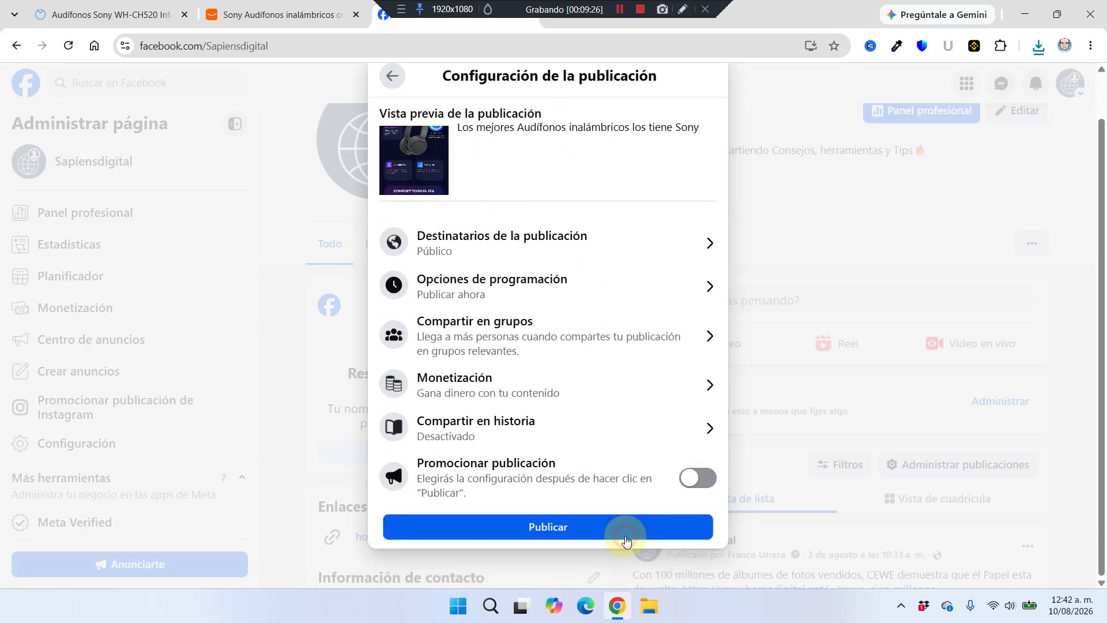
left_click(636, 527)
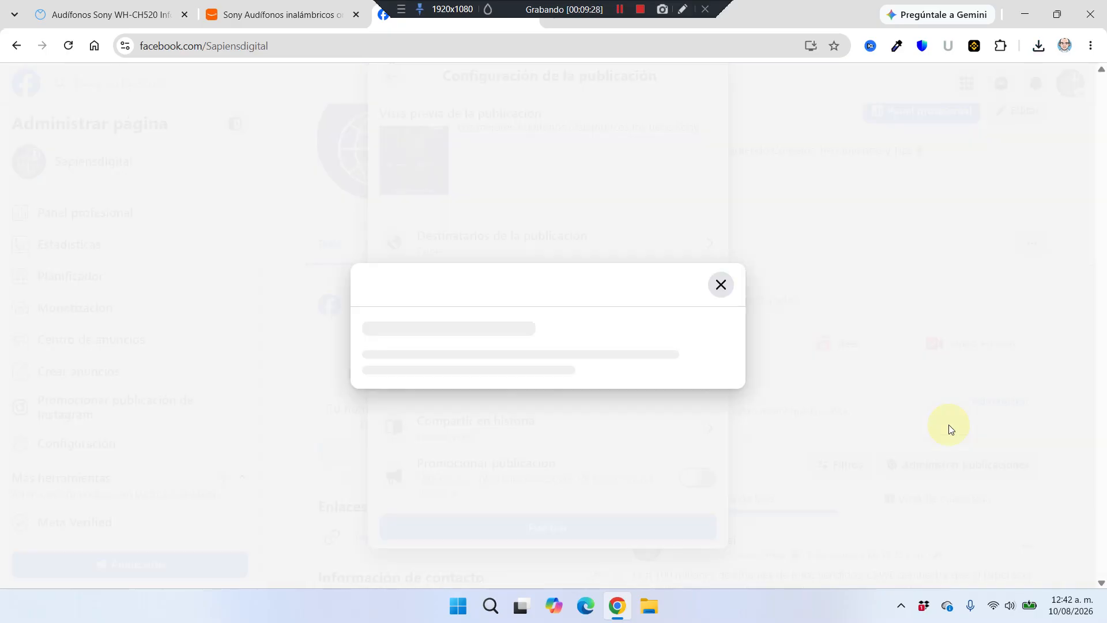
left_click(576, 467)
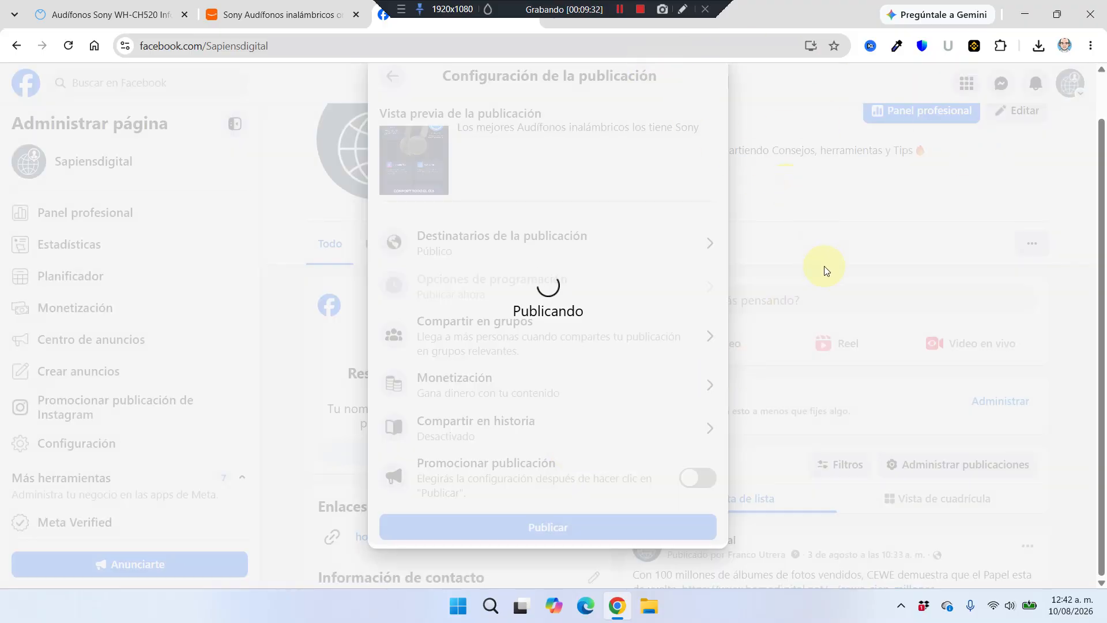
Step: Review the published post on the page and view its infographic full size, then return to the page feed
scroll(924, 267, "down", 5)
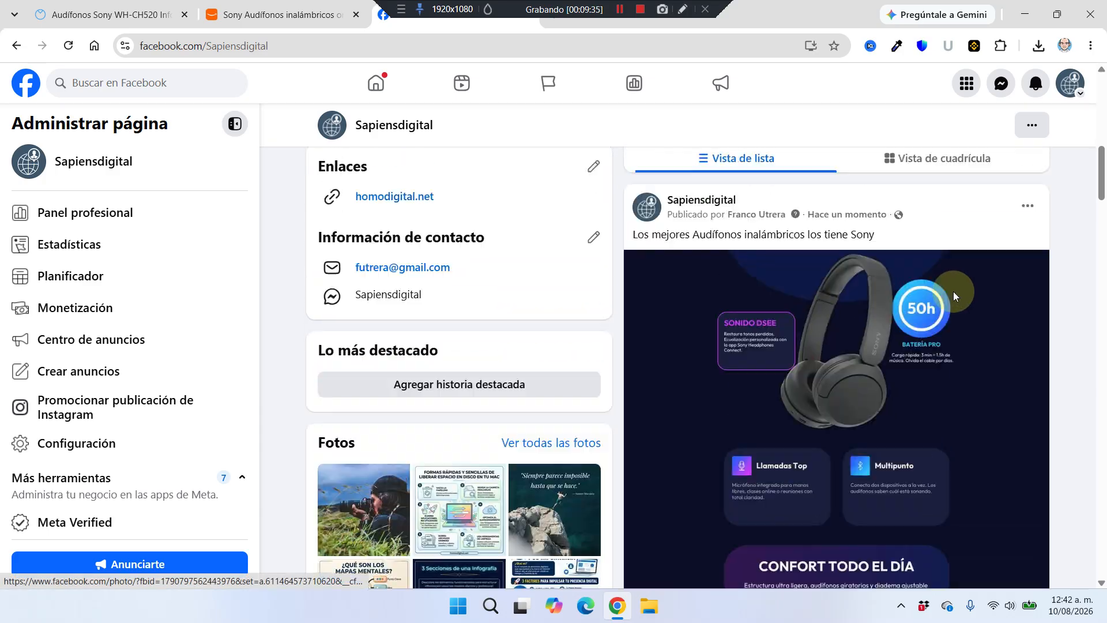
scroll(923, 346, "up", 2)
left_click(852, 440)
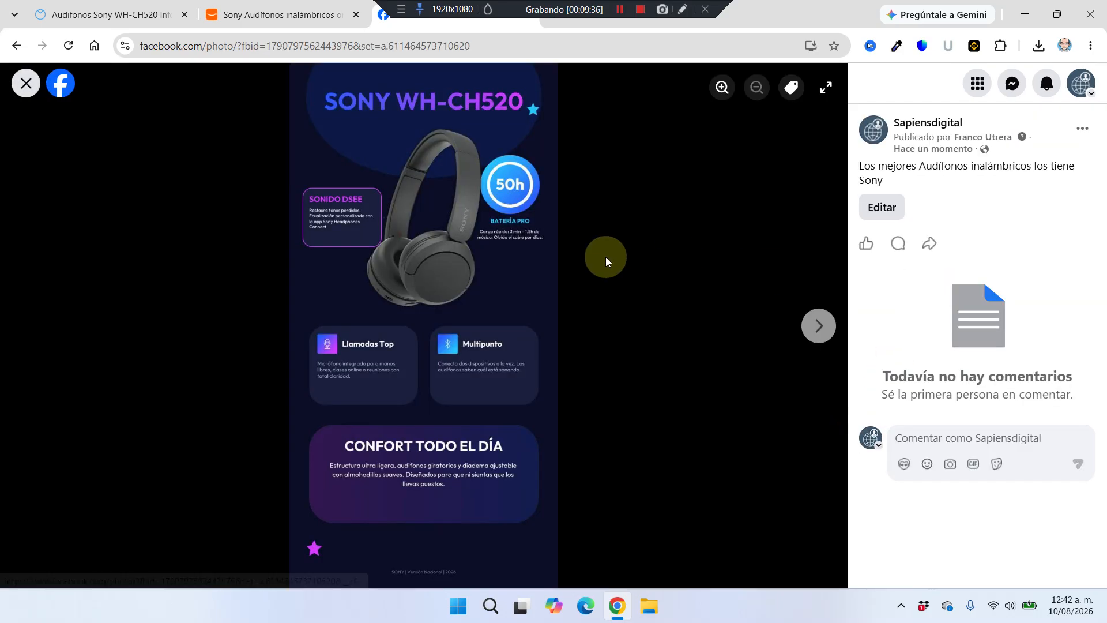
left_click(26, 83)
scroll(1044, 424, "down", 1)
scroll(1044, 424, "down", 5)
scroll(1048, 396, "up", 6)
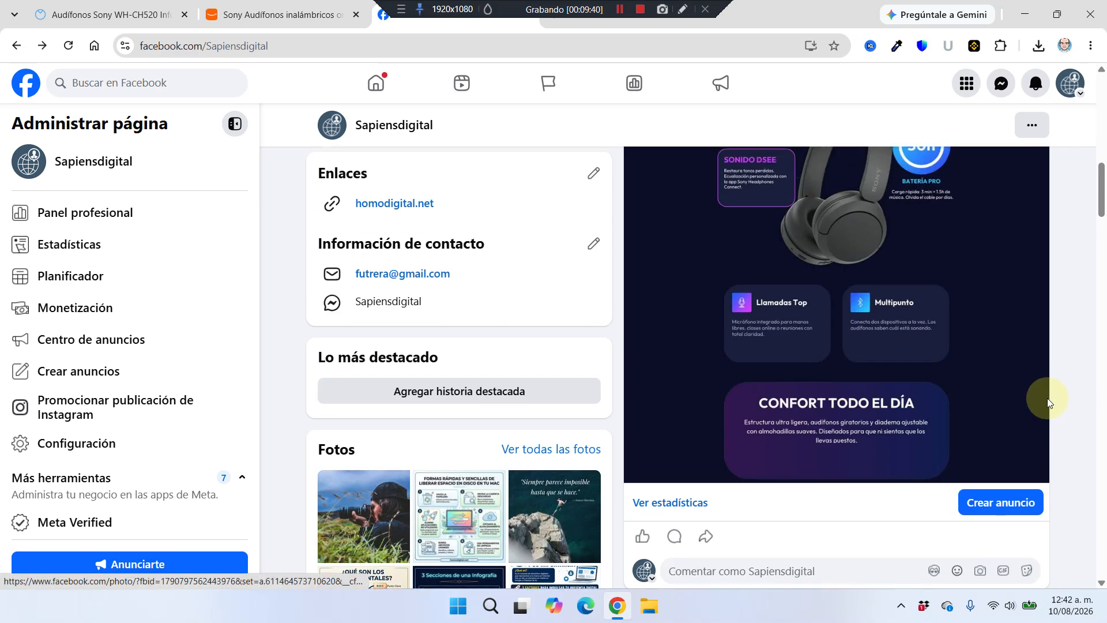
scroll(1047, 319, "down", 2)
scroll(883, 314, "down", 1)
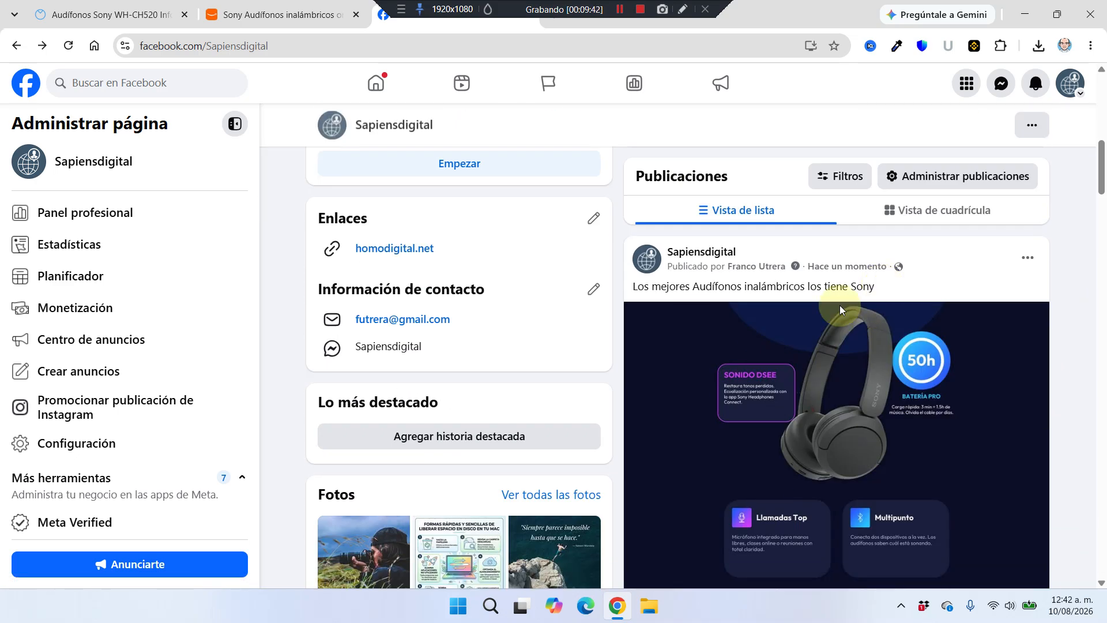
scroll(519, 231, "up", 4)
Step: Switch to the Amazon product page and copy the short affiliate link for the headphones
left_click(292, 12)
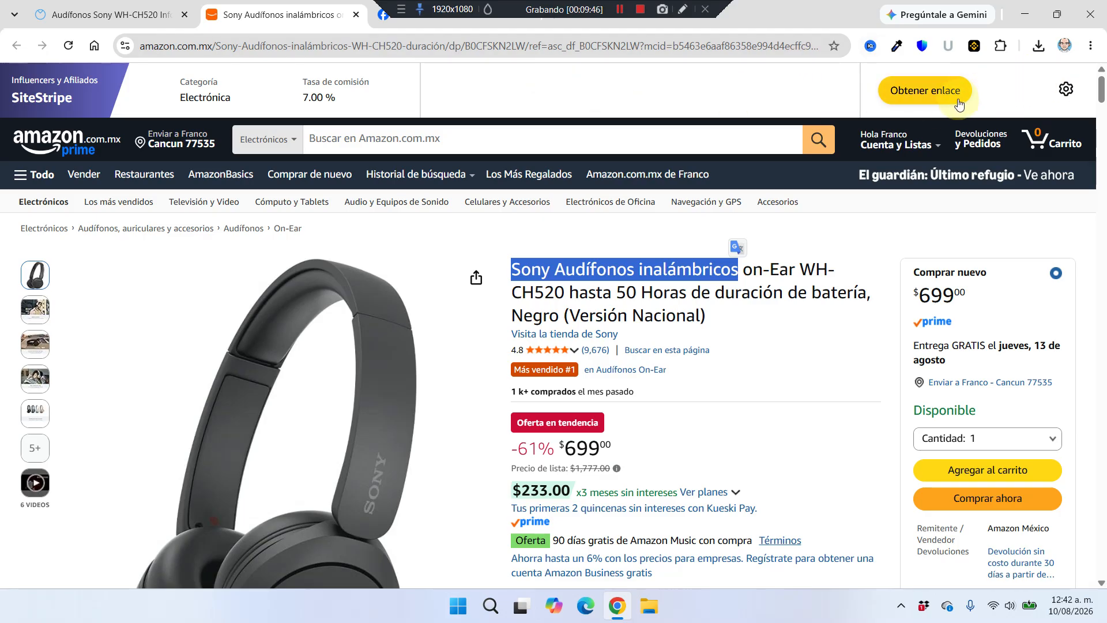
left_click(932, 87)
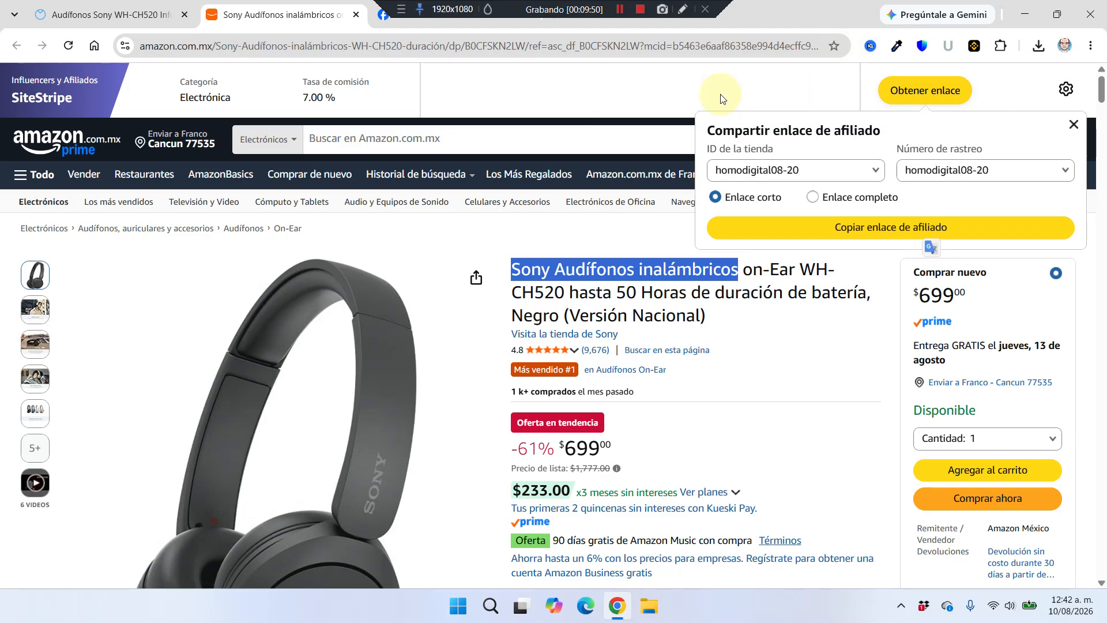
left_click(907, 231)
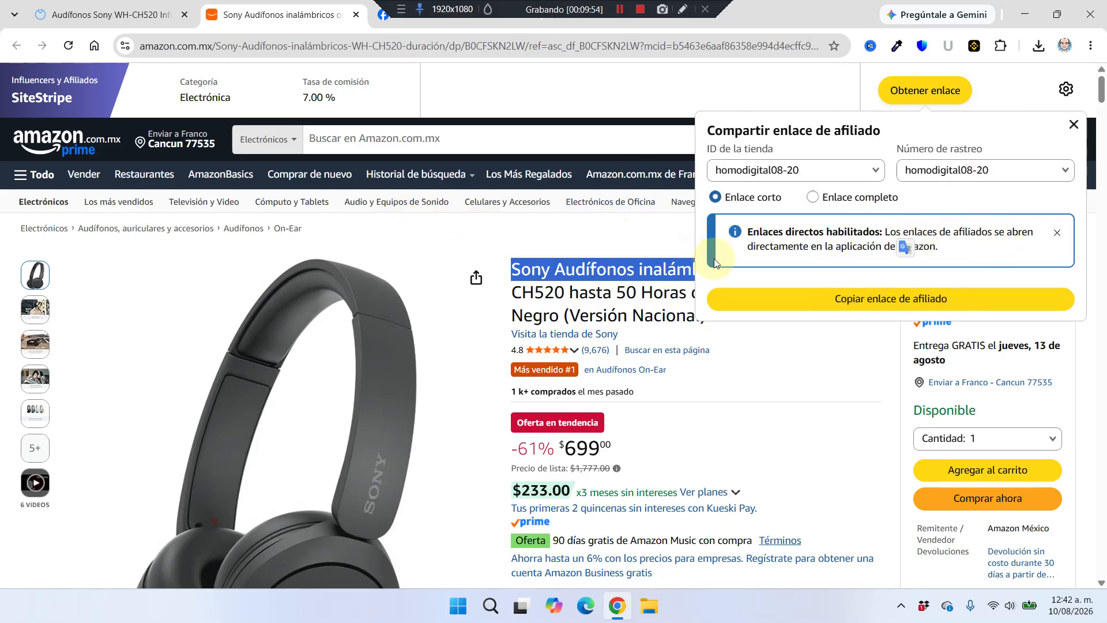
left_click(470, 232)
left_click(386, 15)
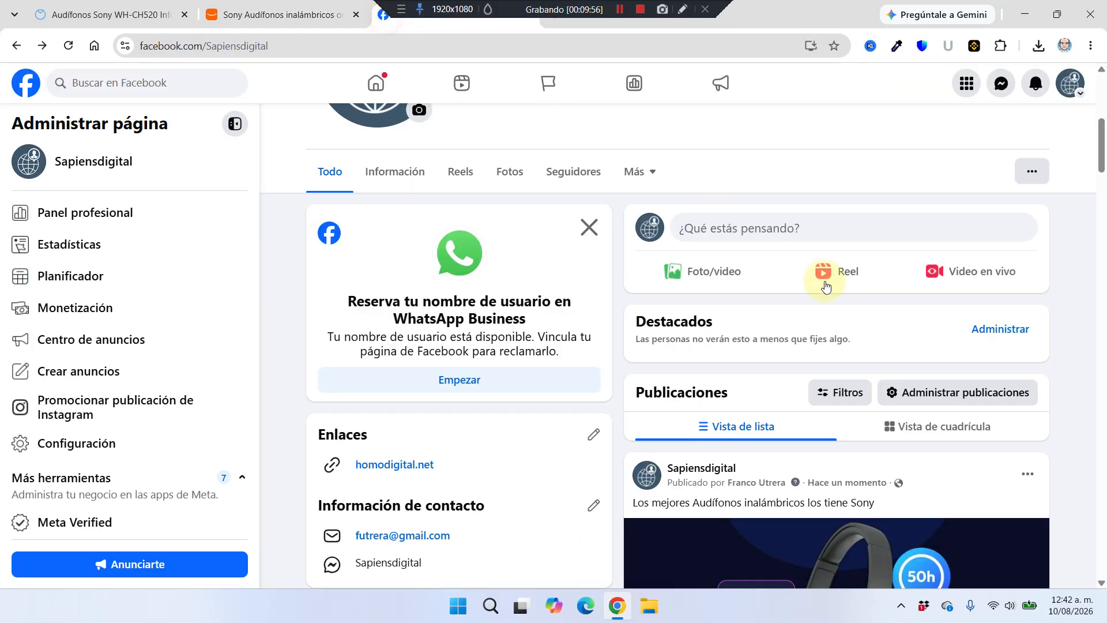
scroll(808, 259, "down", 8)
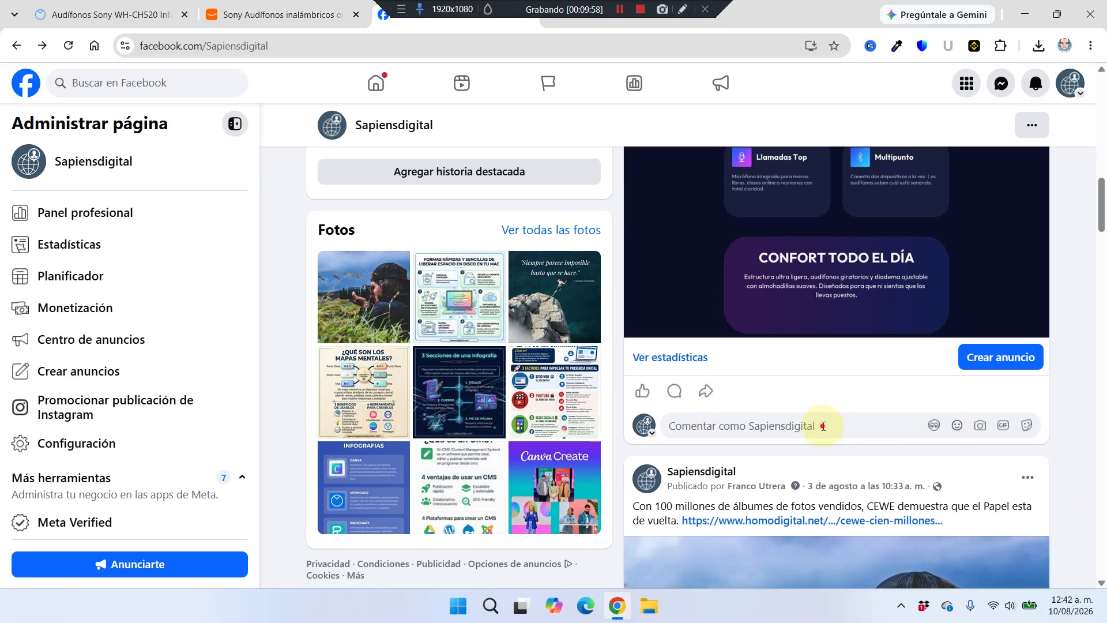
left_click(825, 426)
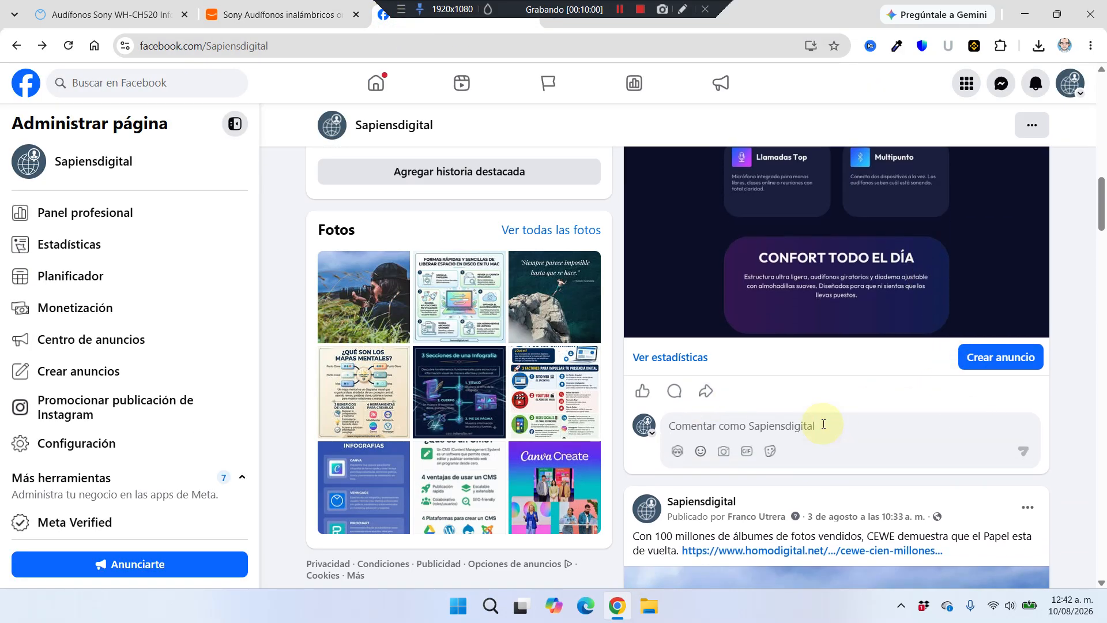
type("Pued")
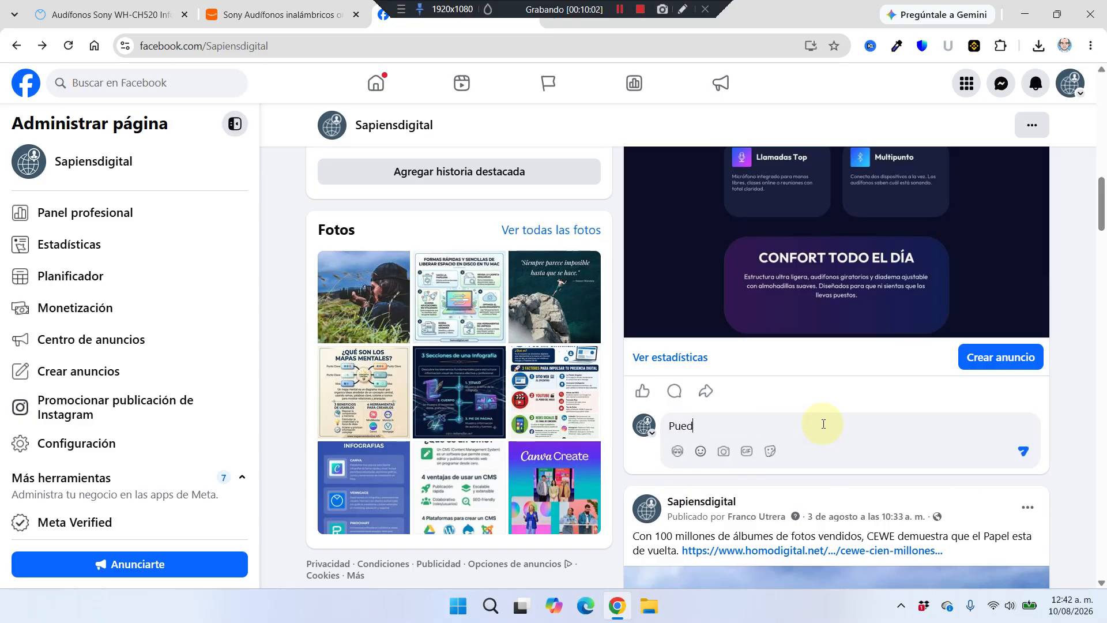
type("es comprarlos en Amazon")
type("https://link.amazon/B0hGvY9d9")
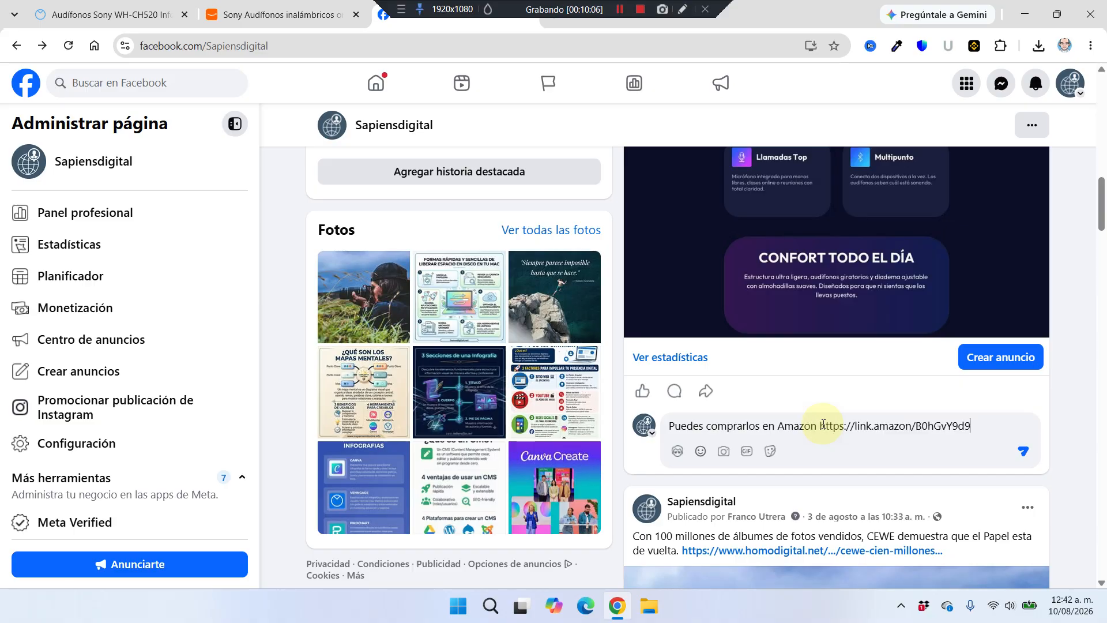
left_click(1026, 450)
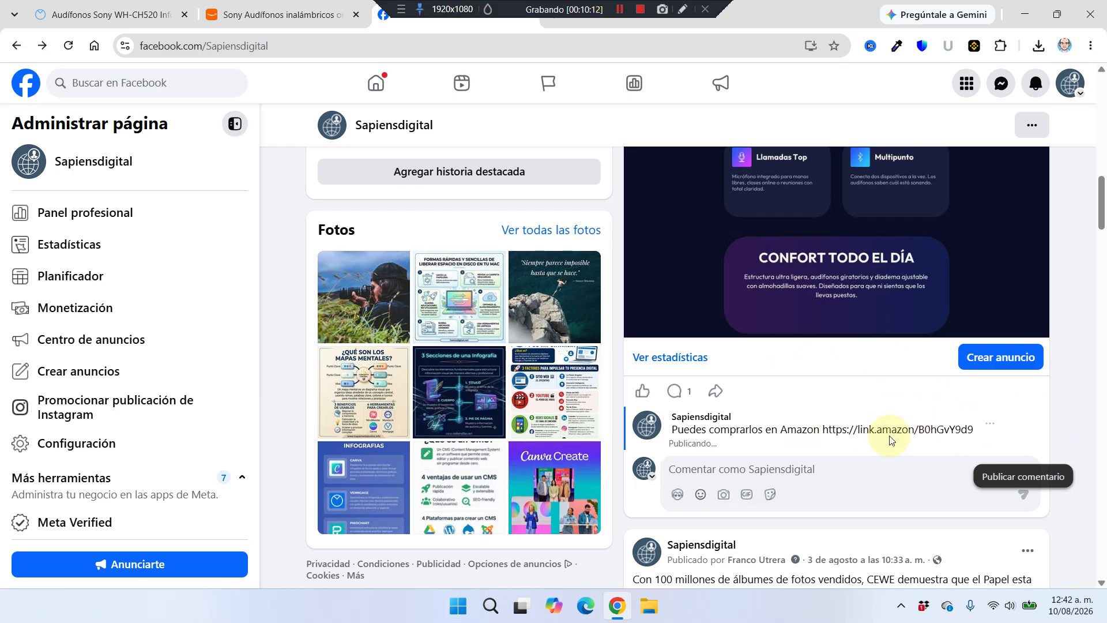
Step: Review the published headphones post from its caption and infographic down to the affiliate link preview in the comment
scroll(890, 440, "up", 5)
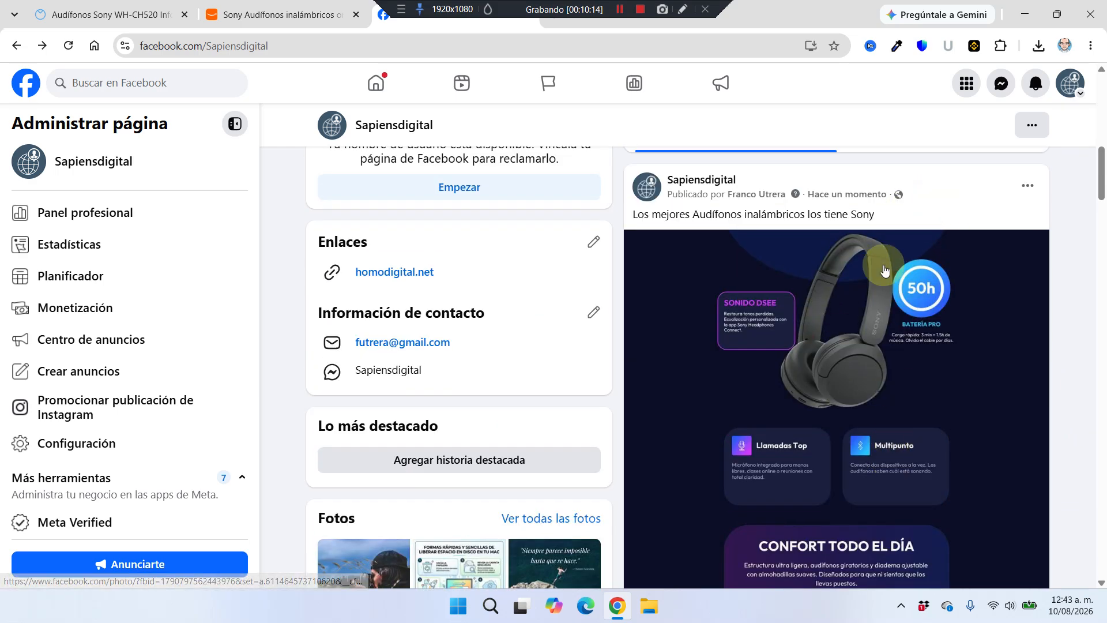
scroll(841, 399, "down", 4)
scroll(885, 193, "up", 4)
scroll(922, 333, "down", 5)
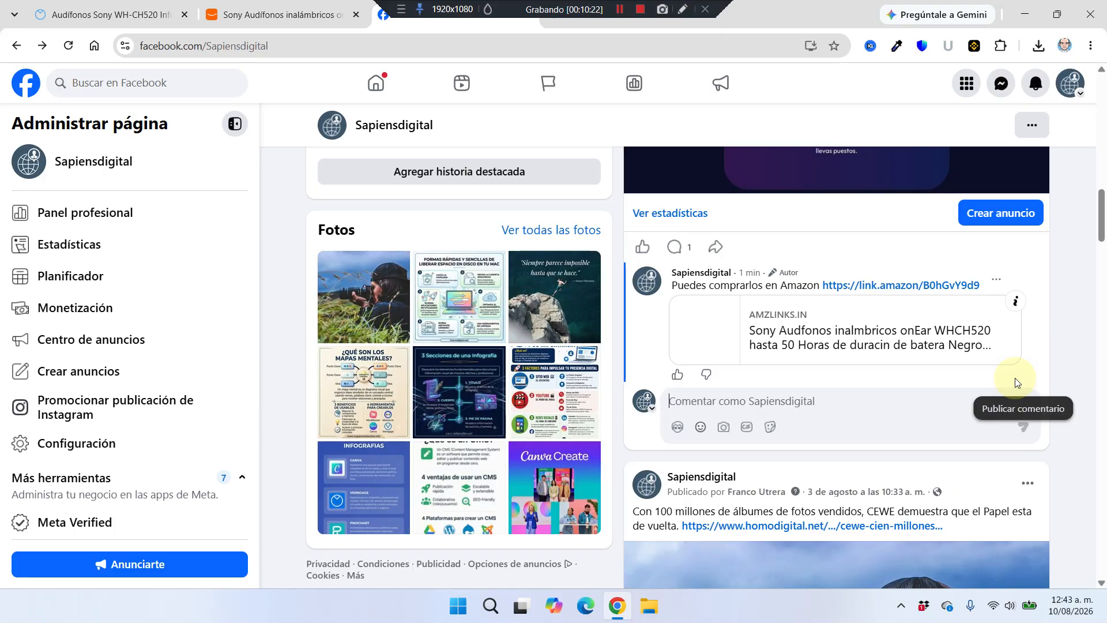
scroll(1016, 382, "up", 8)
scroll(1036, 377, "down", 3)
scroll(1037, 377, "up", 6)
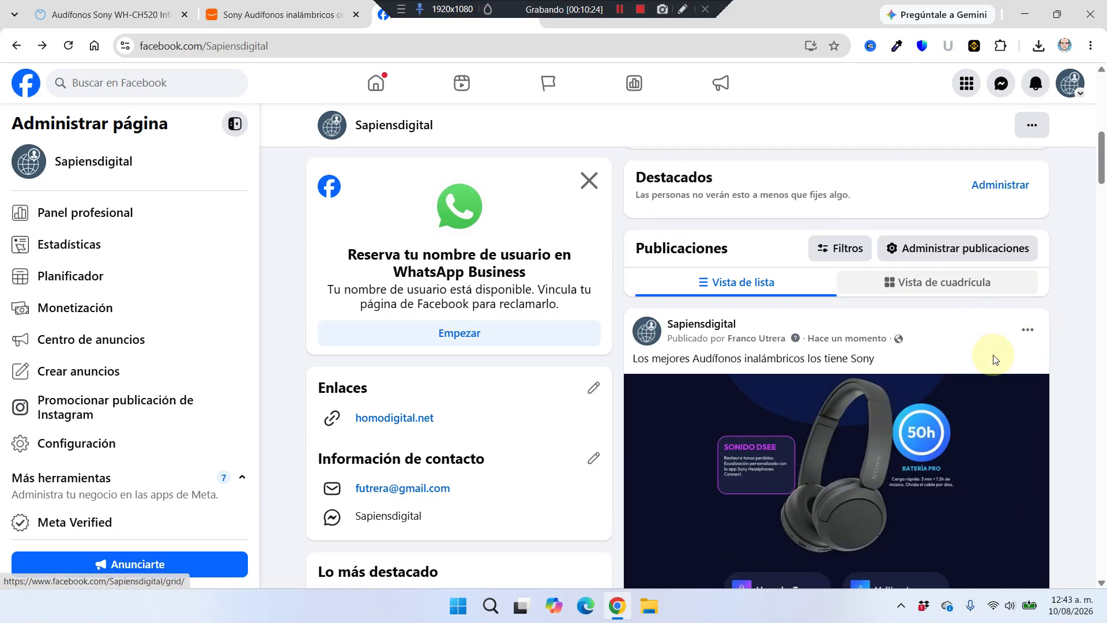
scroll(1042, 321, "down", 3)
scroll(903, 319, "down", 5)
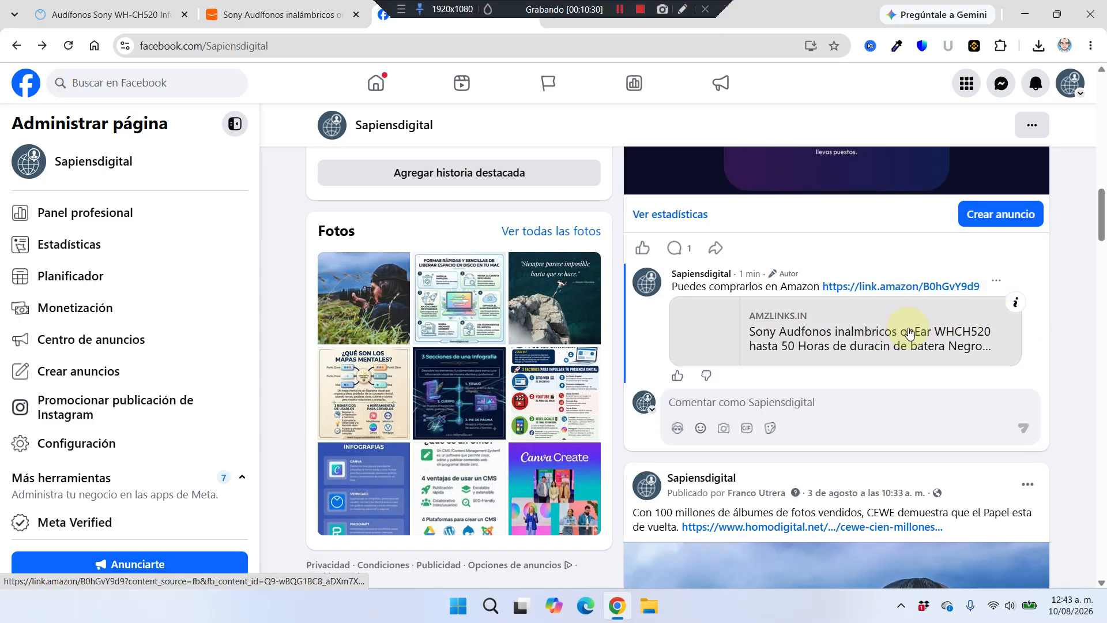
scroll(907, 321, "up", 8)
scroll(909, 323, "down", 4)
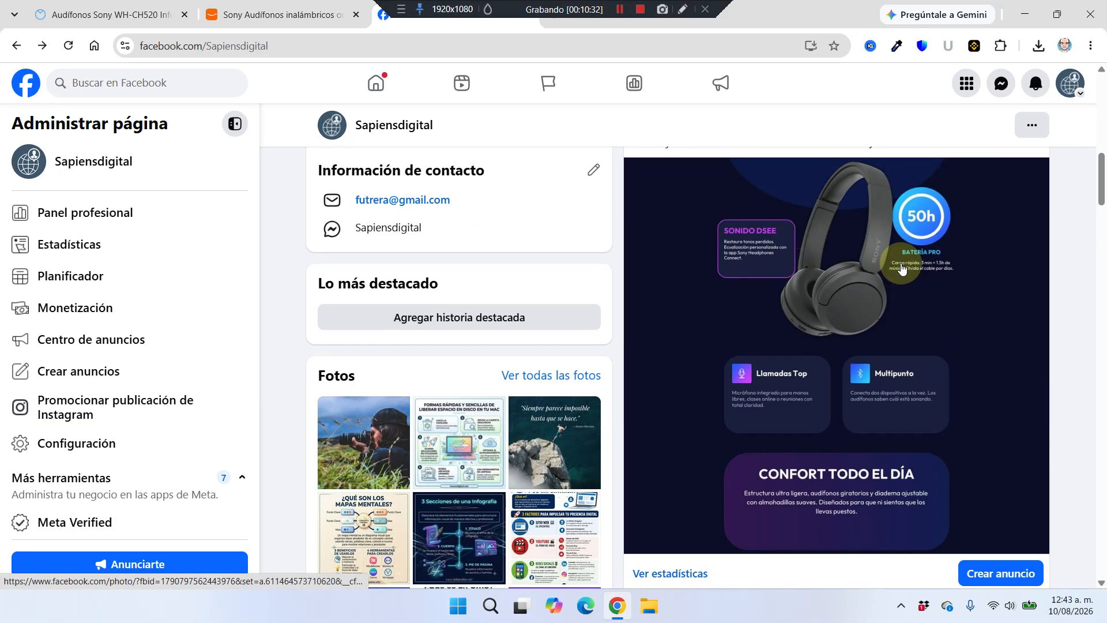
scroll(923, 323, "down", 4)
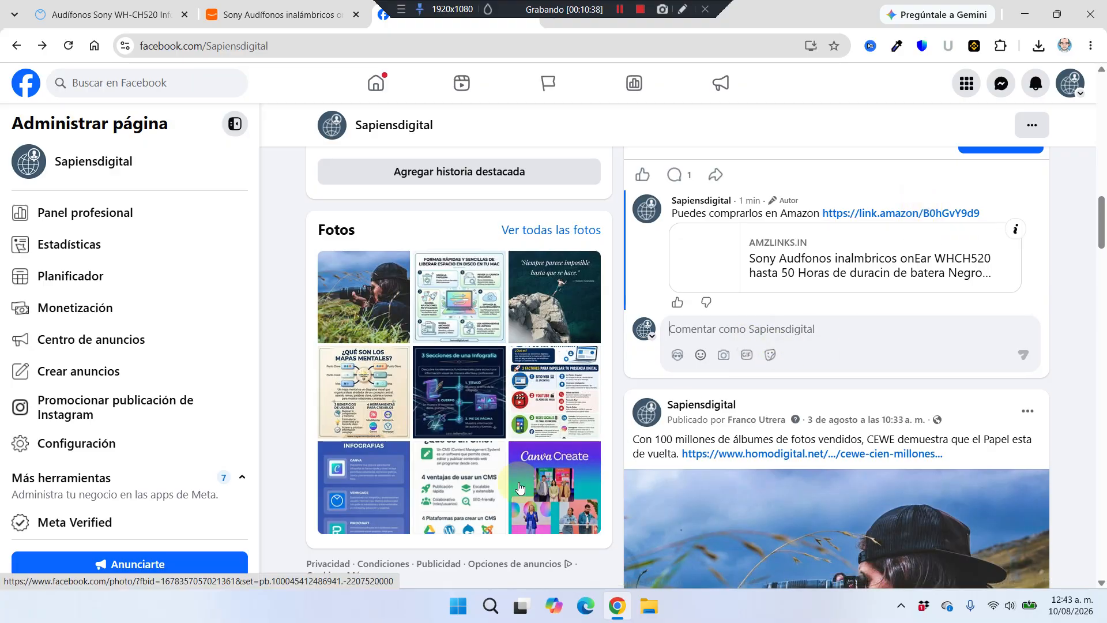
scroll(520, 488, "up", 8)
Step: Switch to the Amazon product page, look over the headphones' price, offer and purchase options, then return to the Venngage infographic
left_click(295, 3)
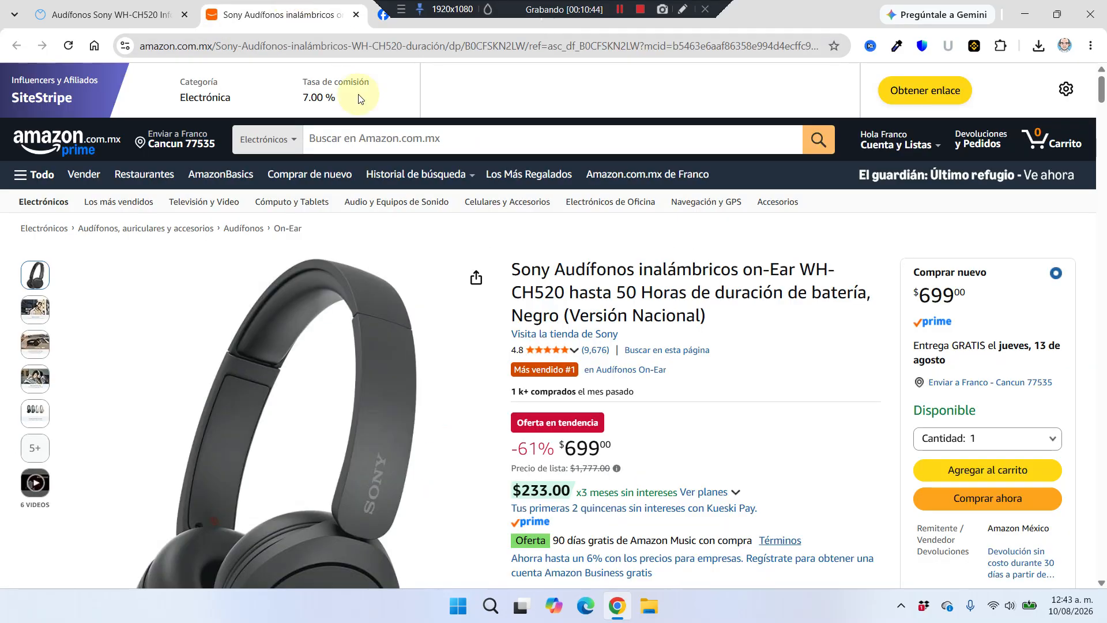
scroll(496, 178, "down", 5)
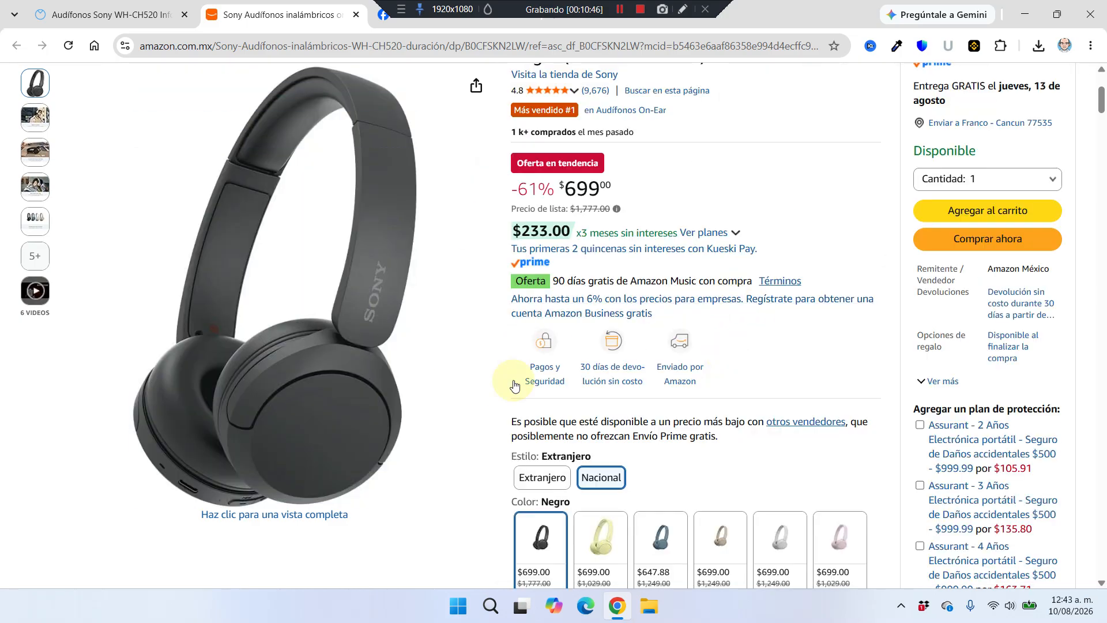
scroll(864, 416, "up", 5)
scroll(865, 418, "down", 5)
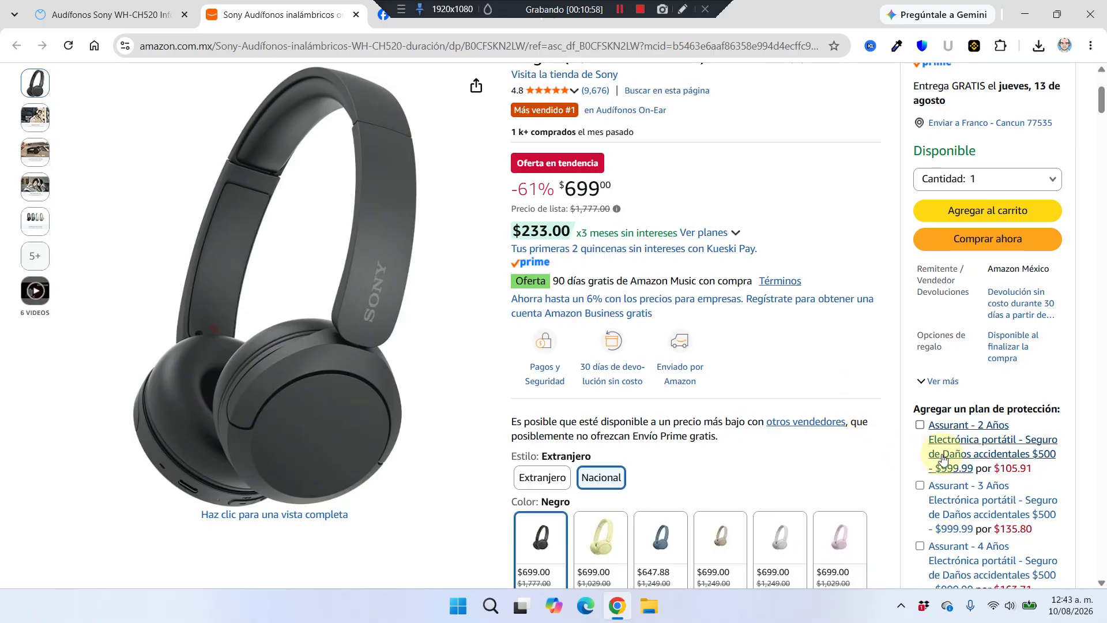
scroll(865, 420, "down", 10)
scroll(834, 442, "up", 5)
scroll(833, 441, "up", 6)
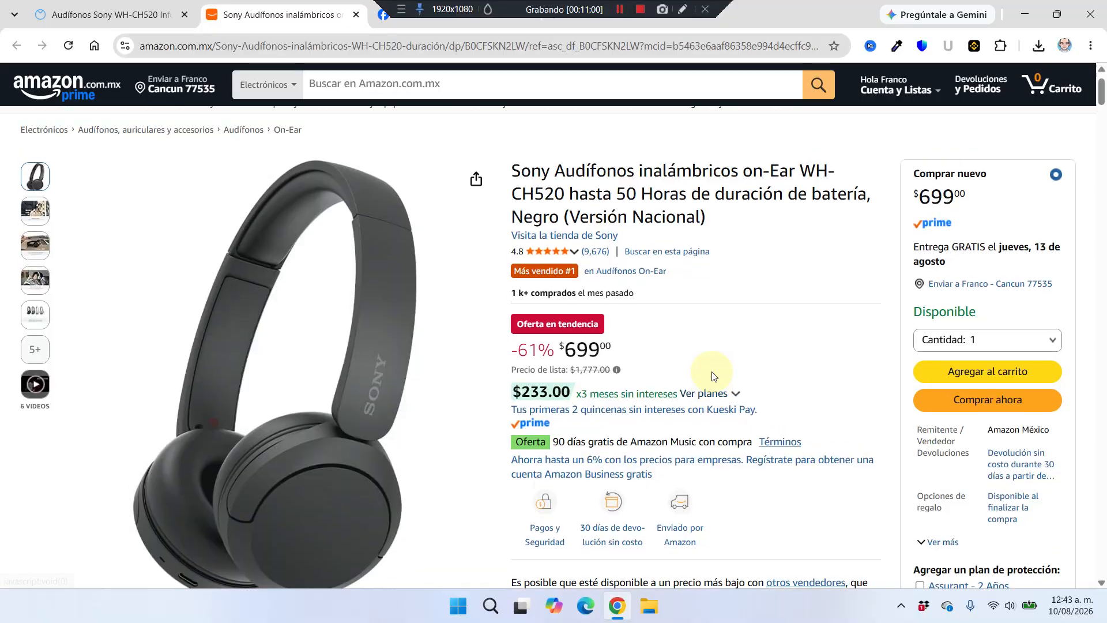
left_click(118, 13)
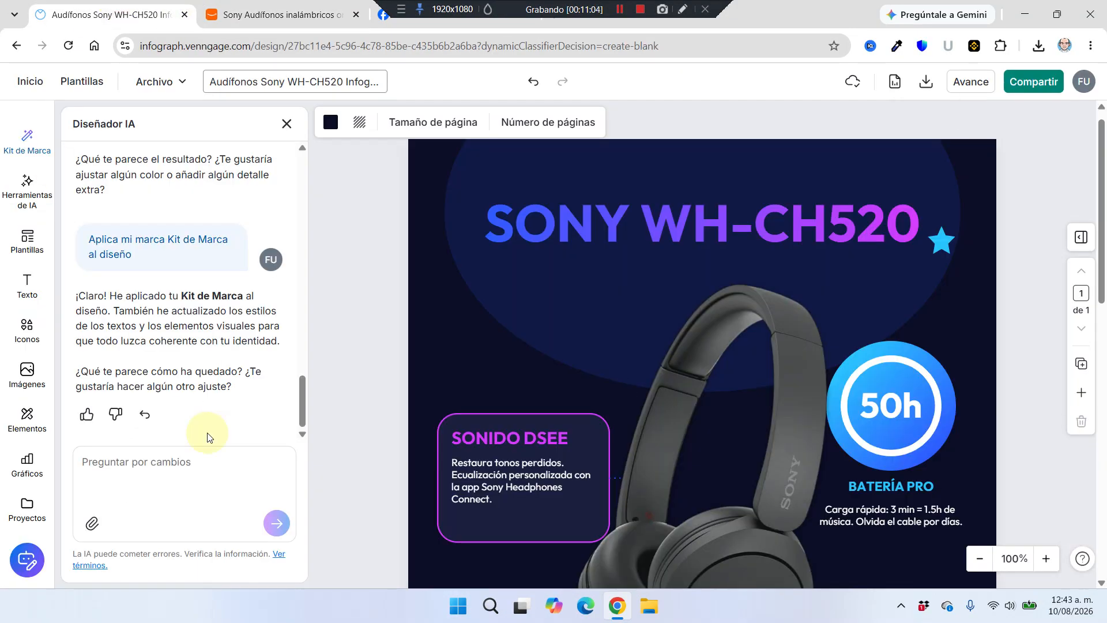